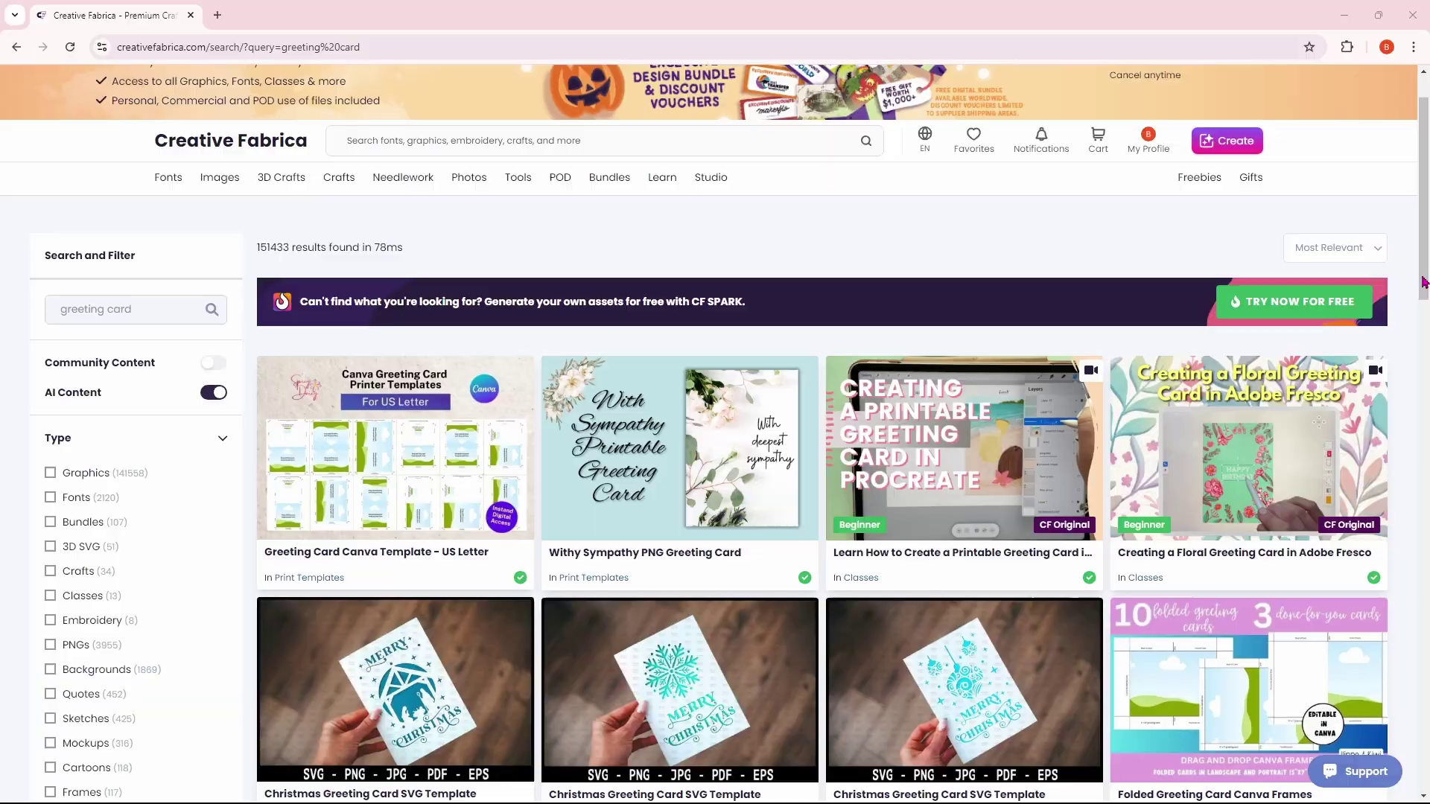
# - Create a new folded Card project through the New Project Wizard
pyautogui.moveTo(1423, 281); pyautogui.dragTo(1413, 549)
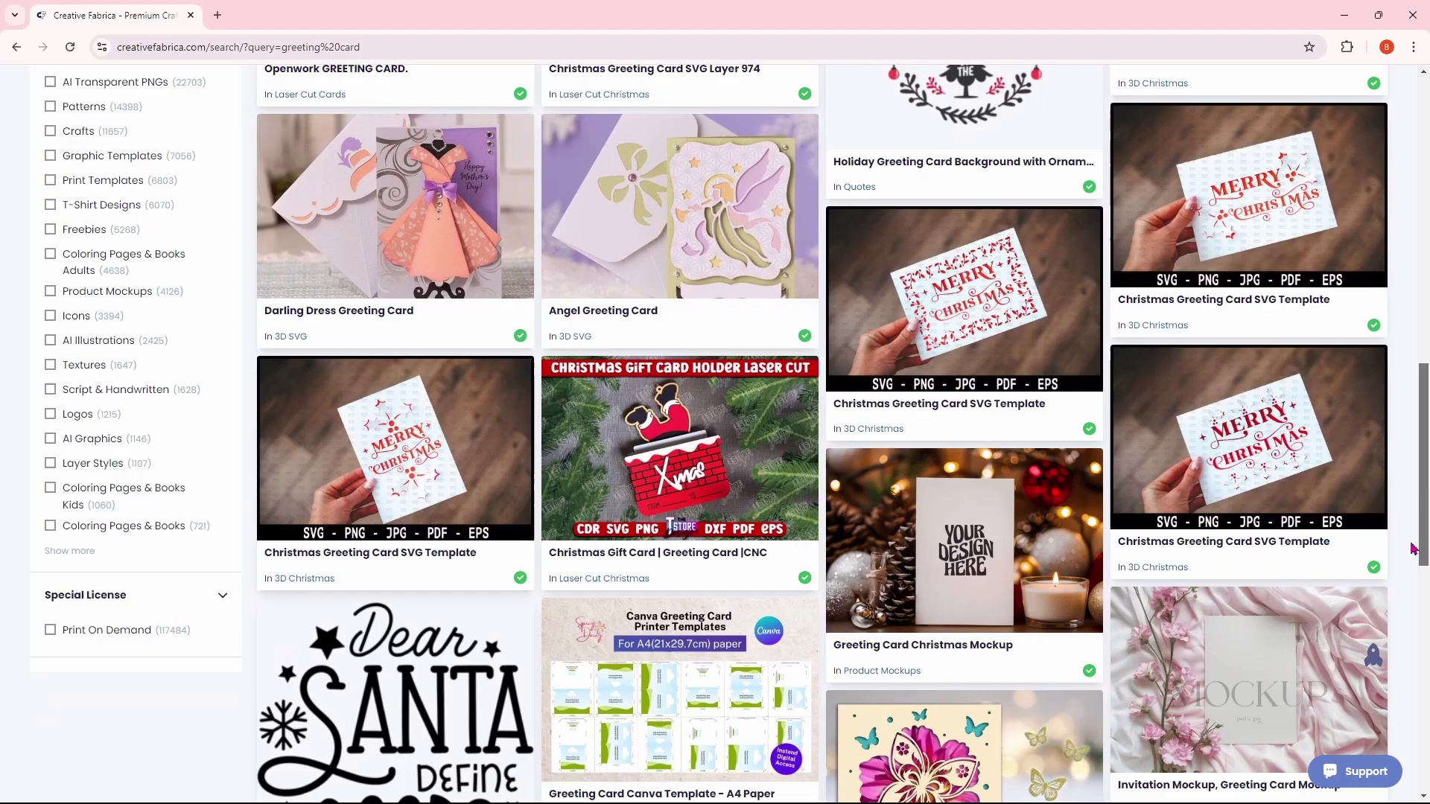
pyautogui.scroll(-5, 1413, 548)
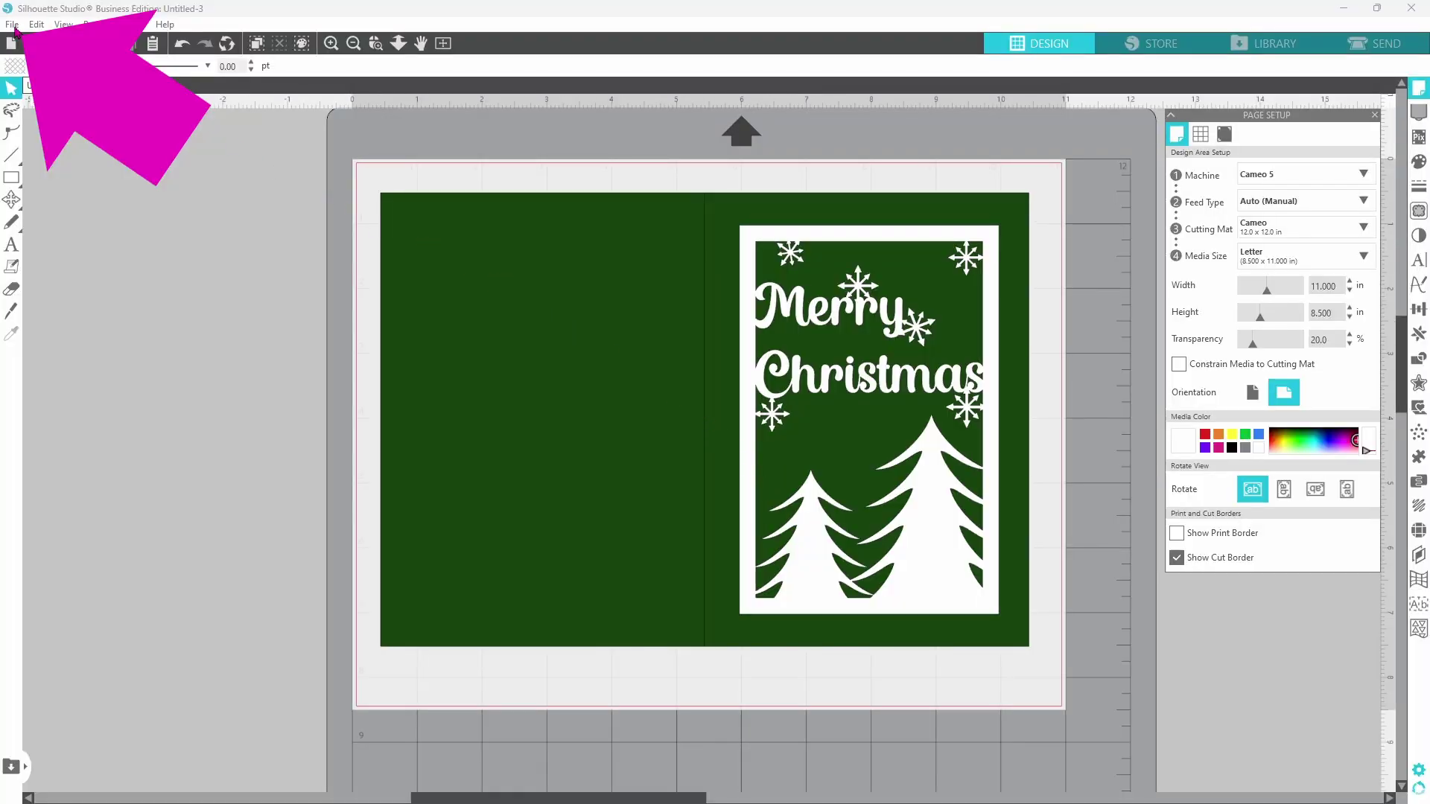
pyautogui.click(13, 25)
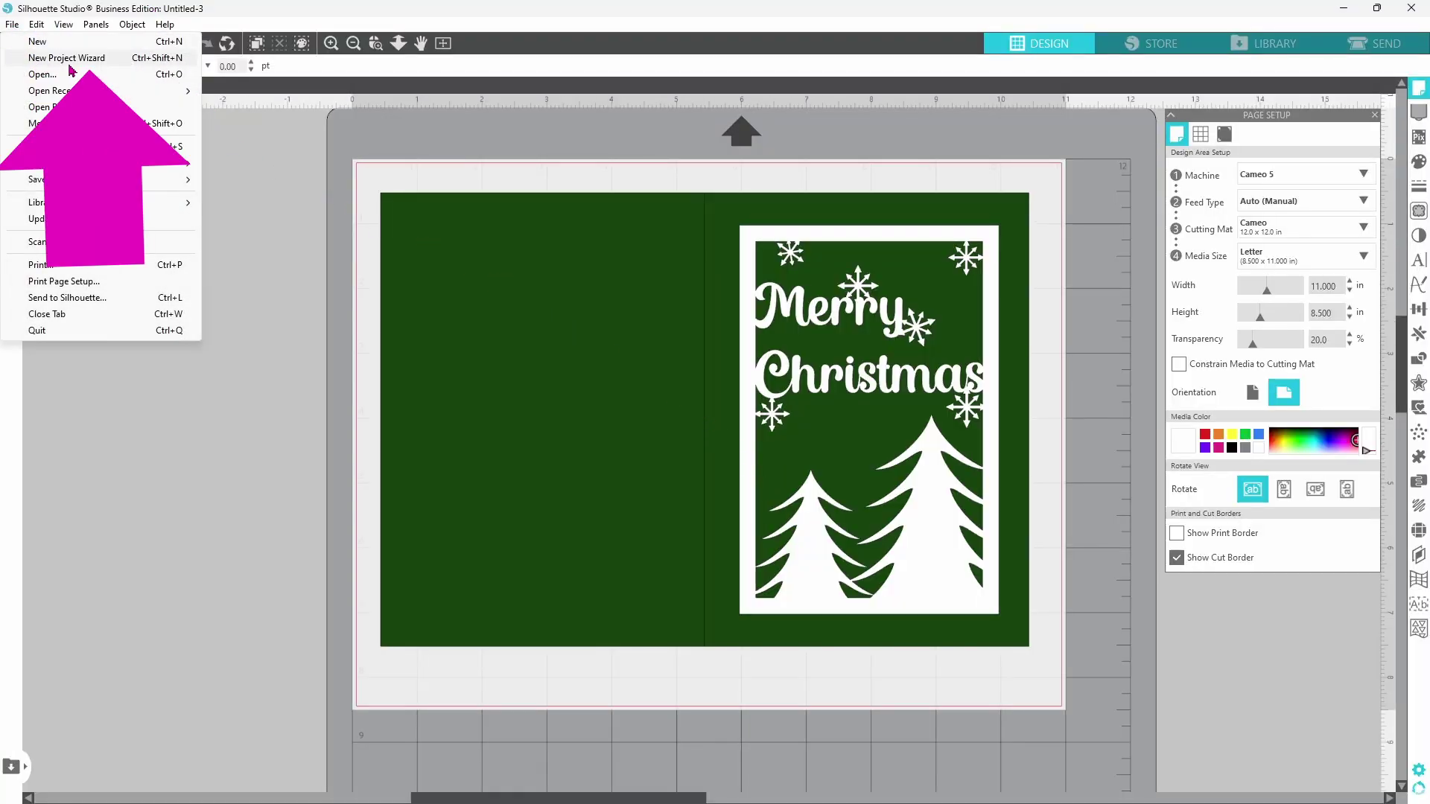
pyautogui.click(66, 58)
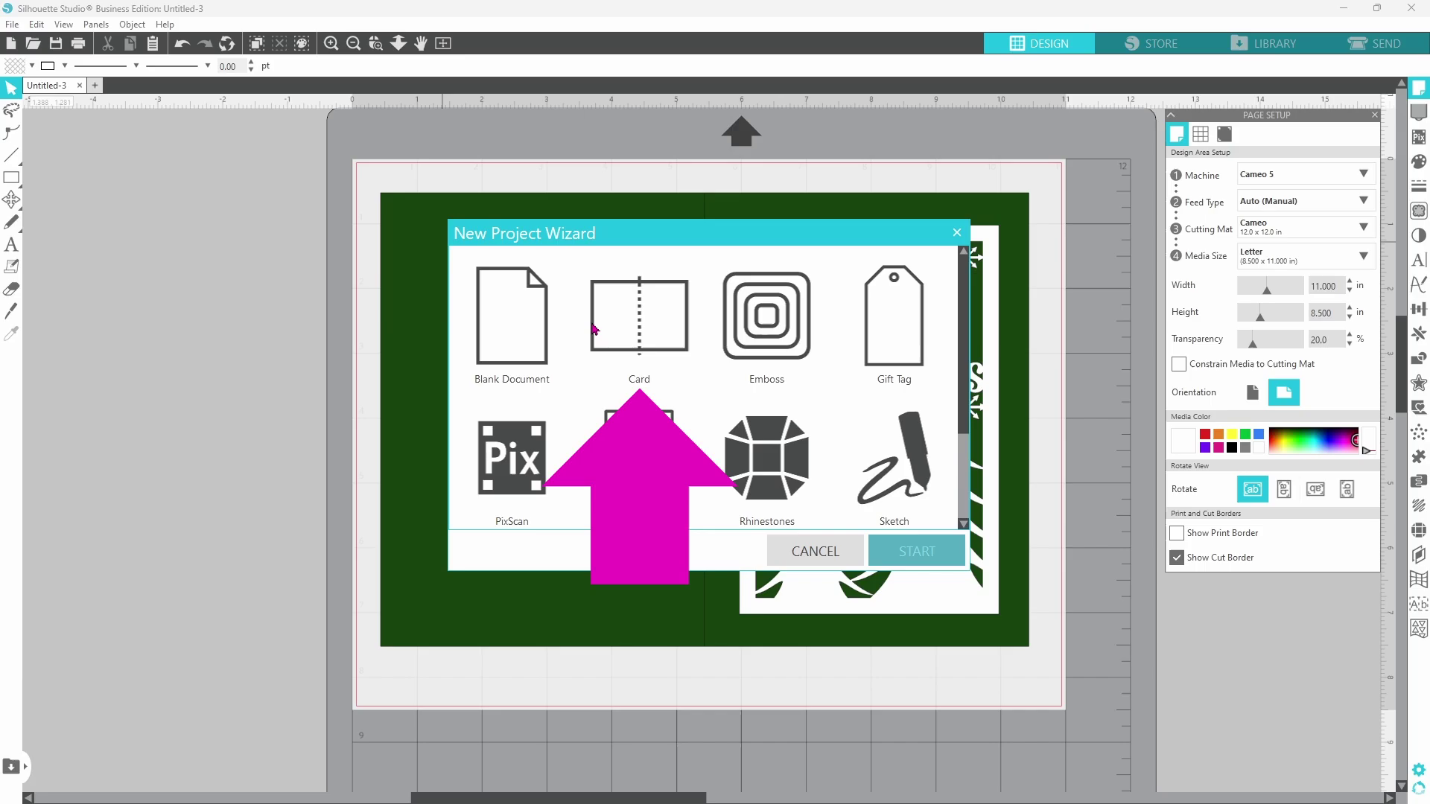
pyautogui.click(631, 337)
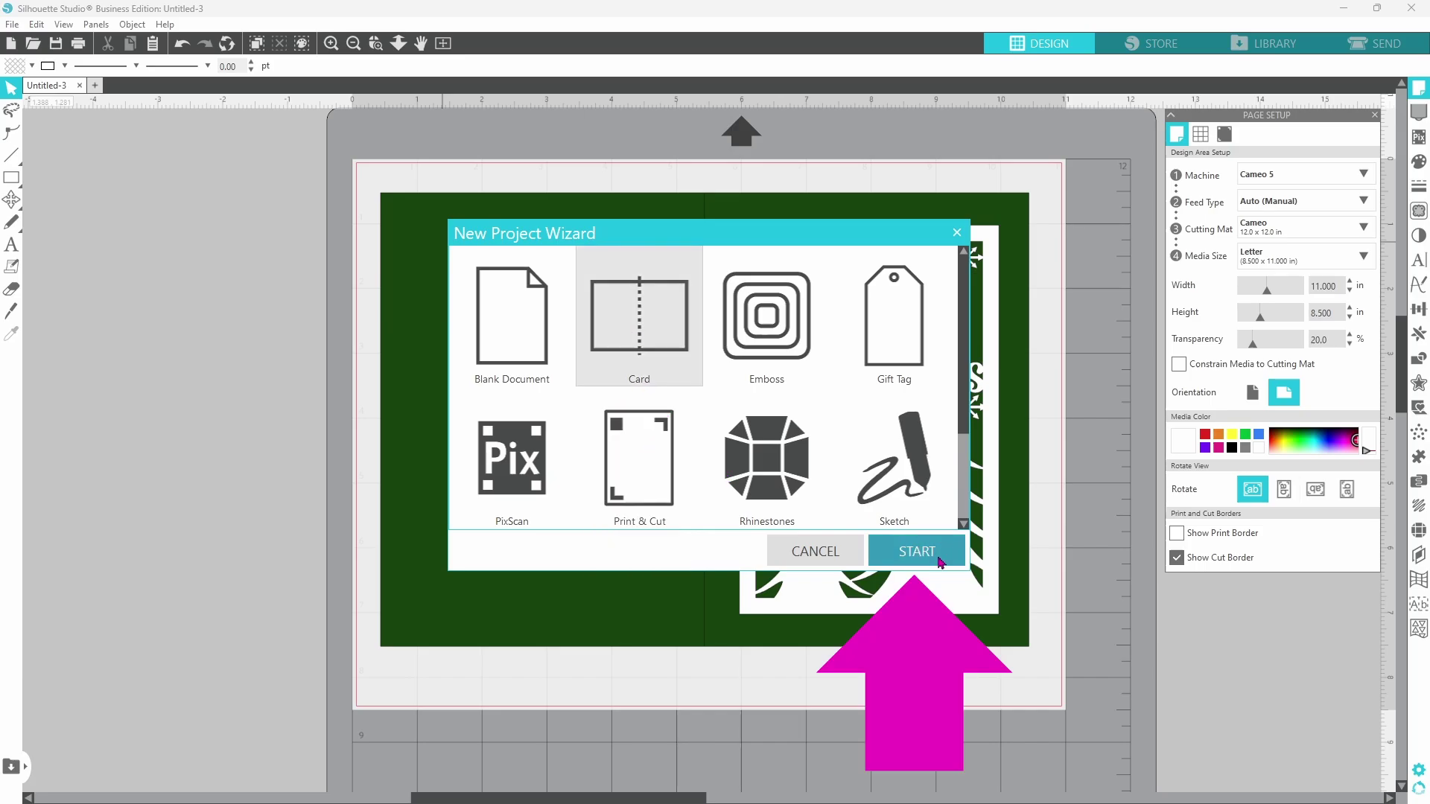
pyautogui.click(917, 551)
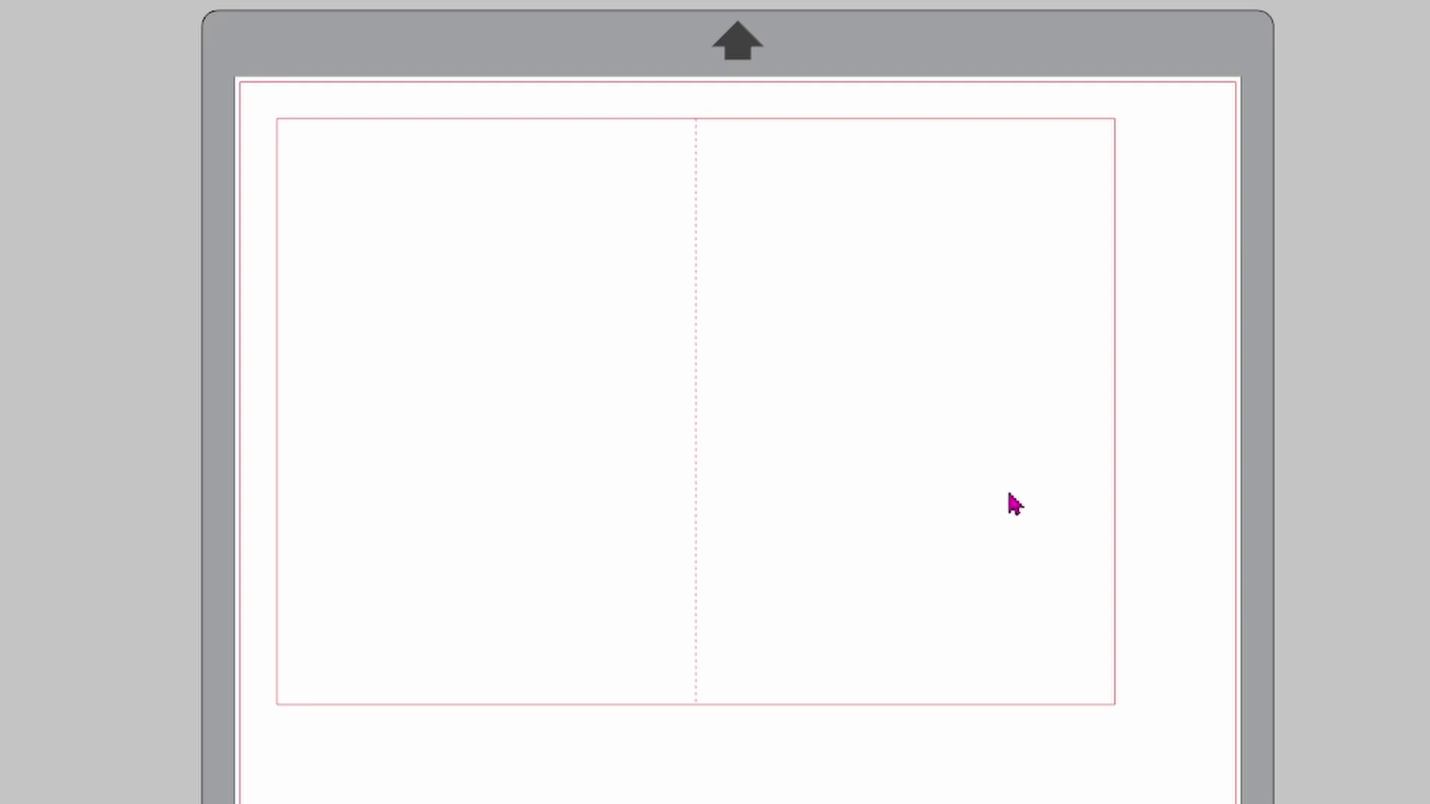
# - Ungroup the card, change the dashed fold line to solid, and regroup it with the outline
pyautogui.click(702, 530)
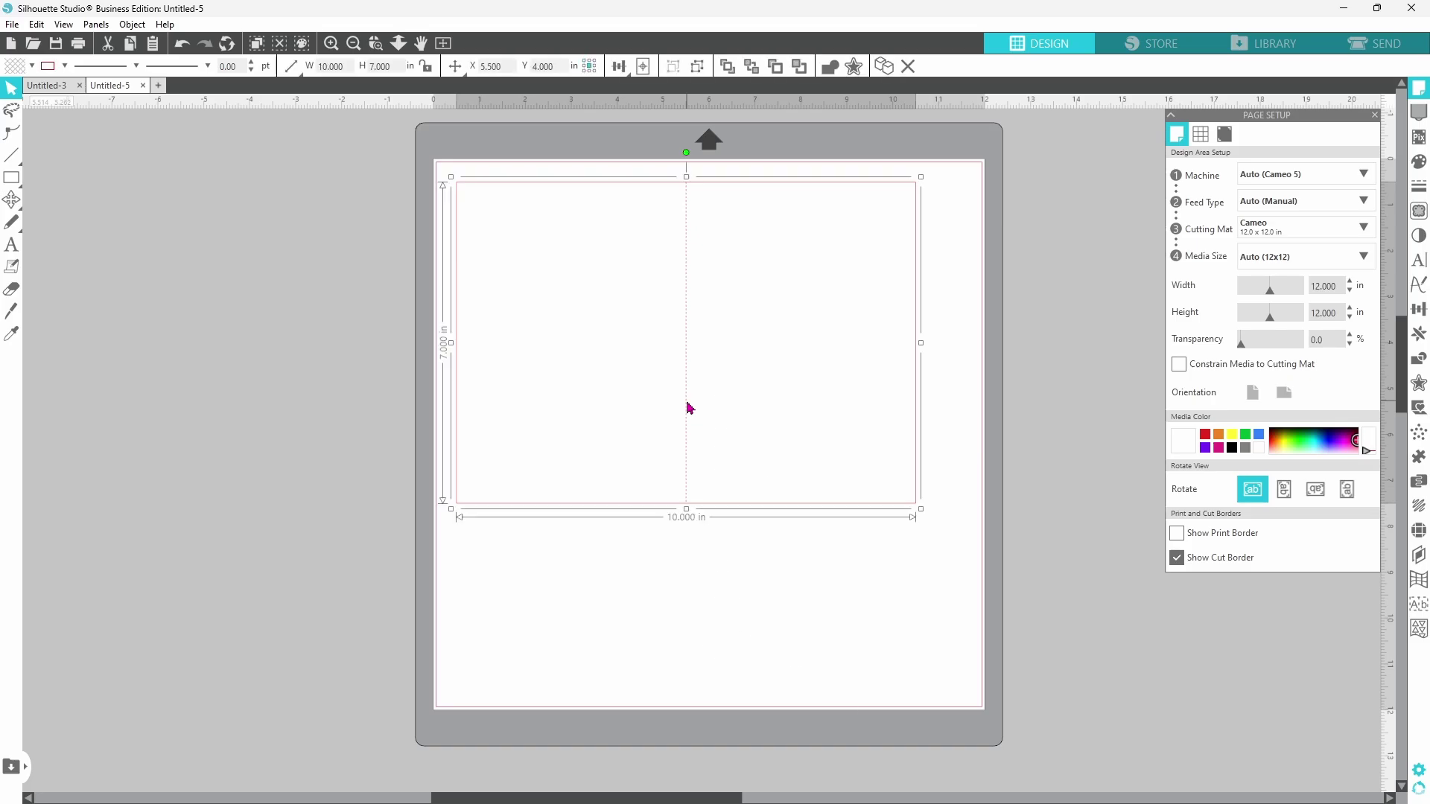
pyautogui.rightClick(689, 408)
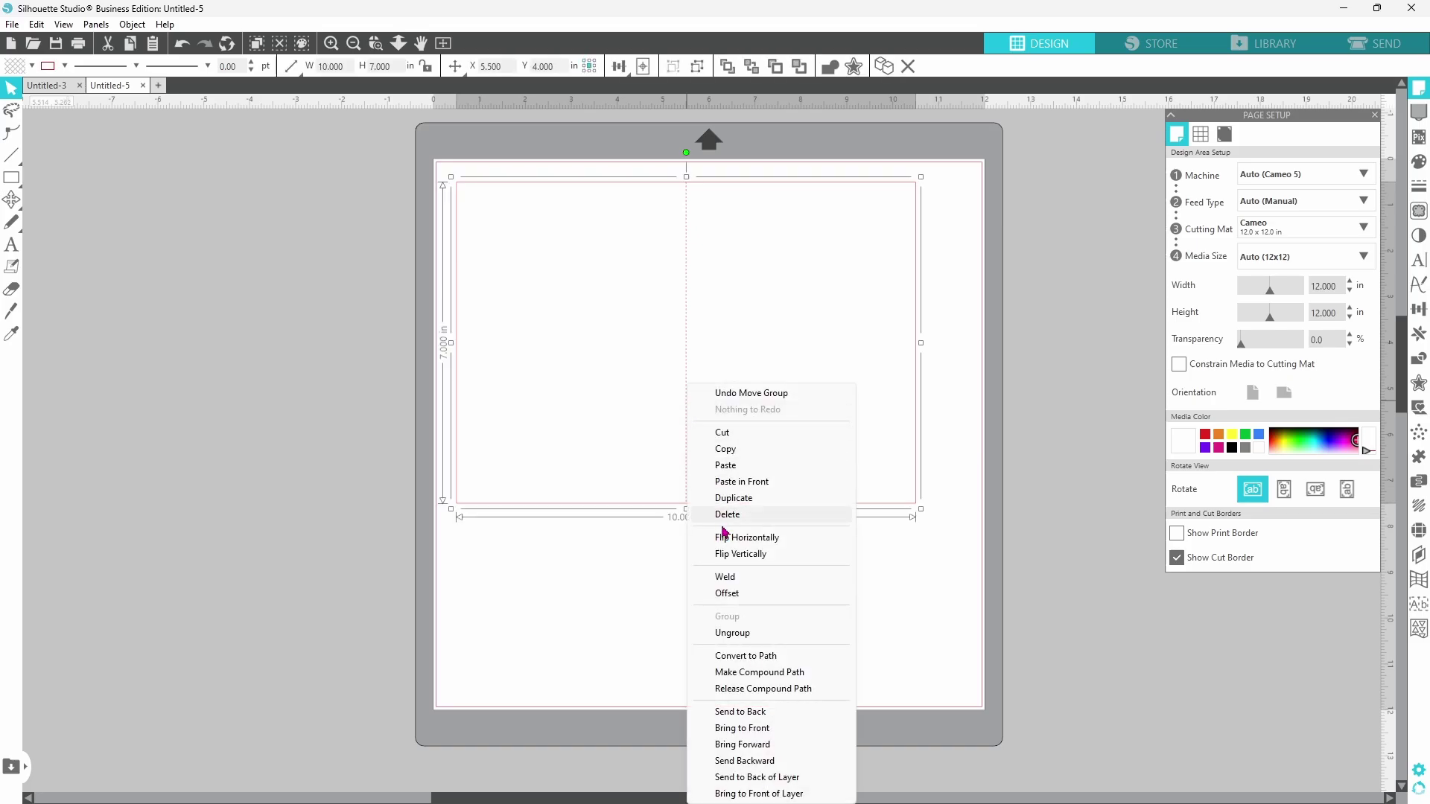
pyautogui.click(690, 499)
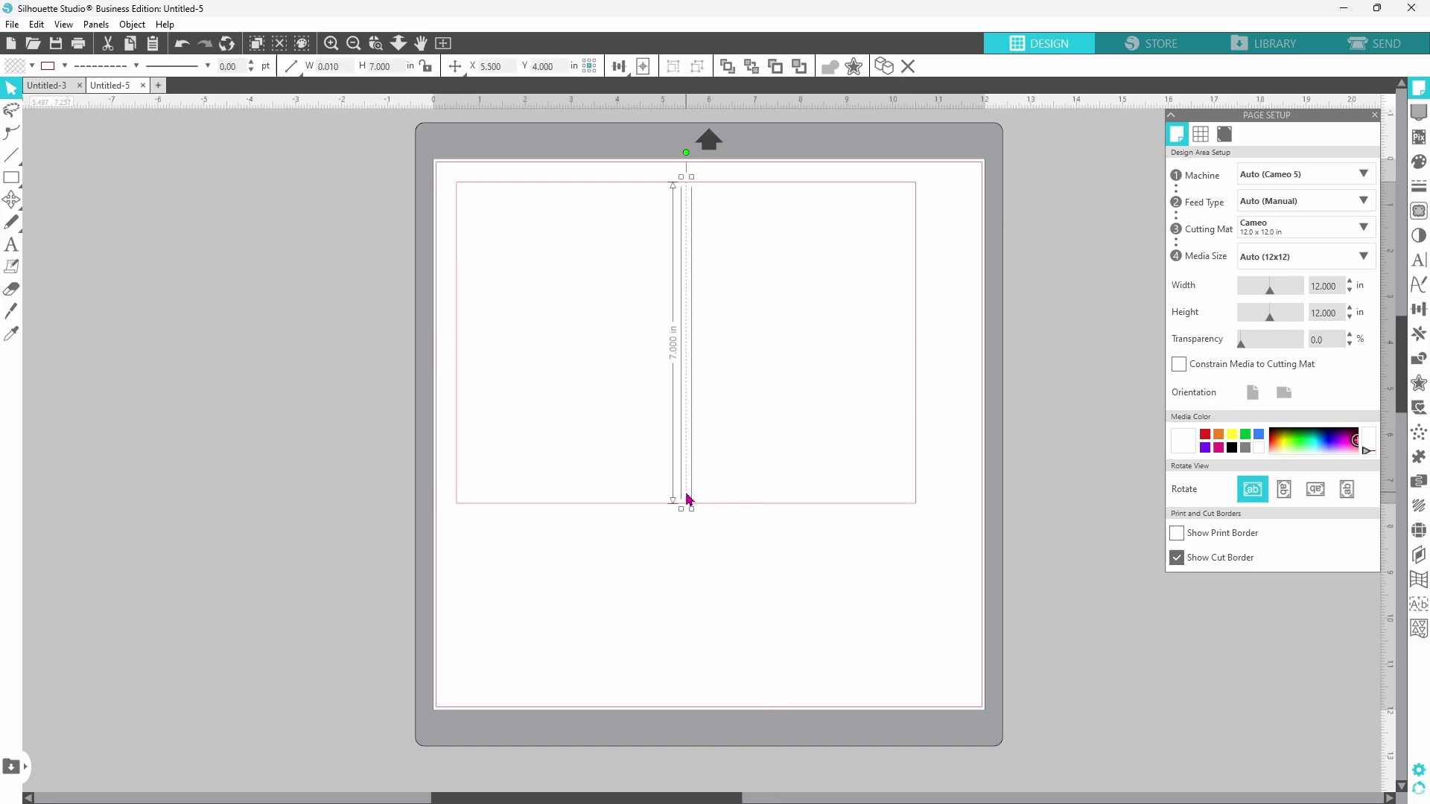
pyautogui.click(112, 66)
pyautogui.click(119, 94)
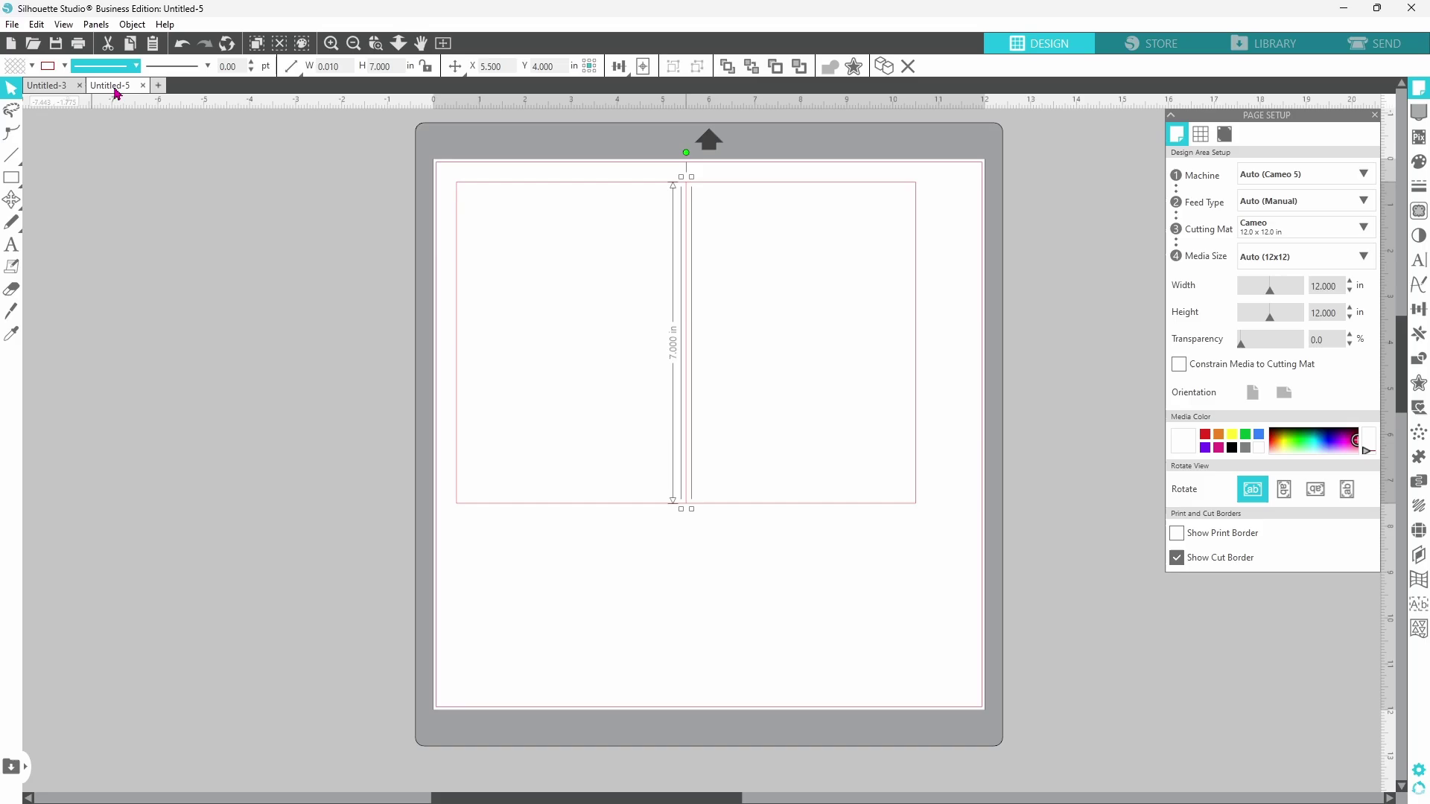
pyautogui.click(65, 66)
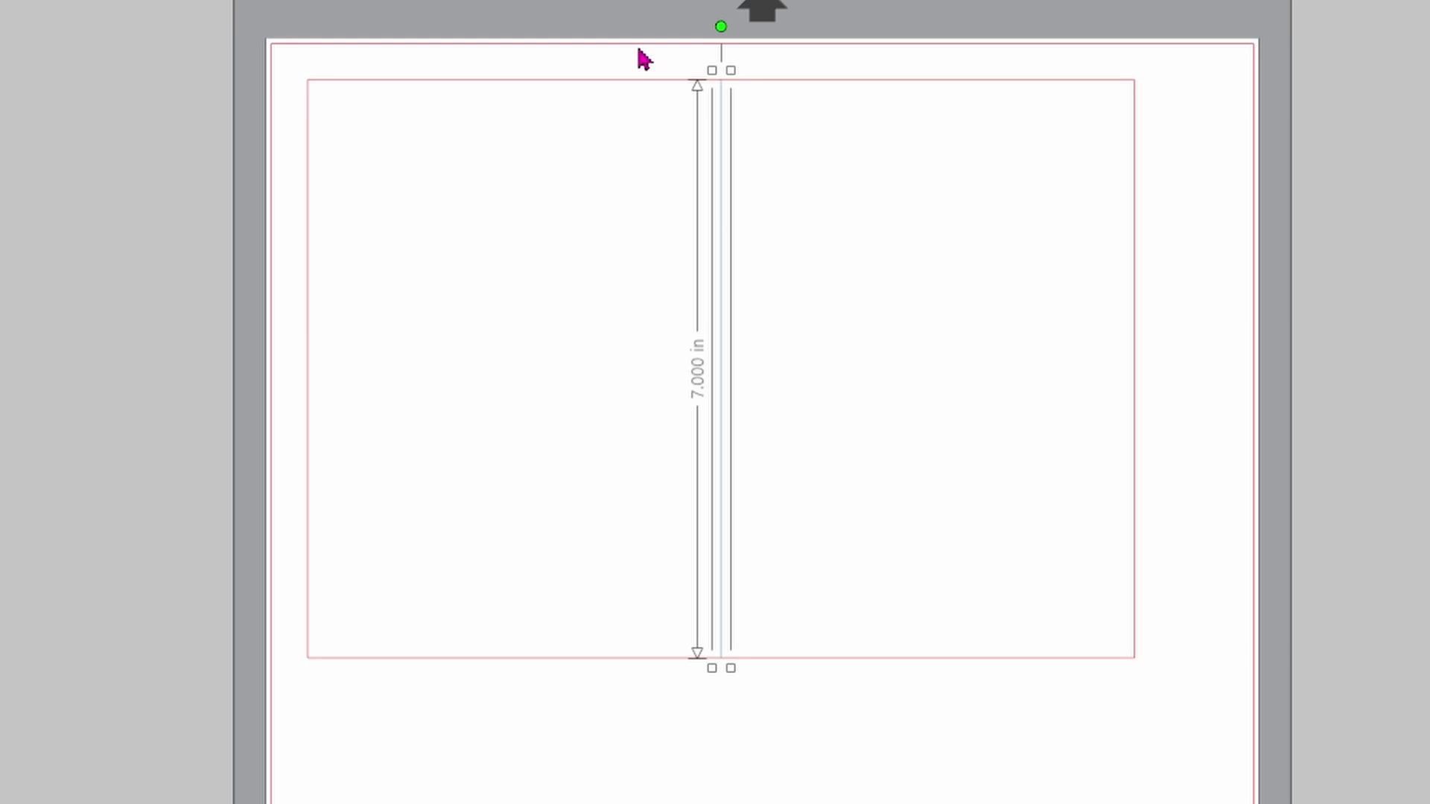
pyautogui.moveTo(636, 43); pyautogui.dragTo(815, 198)
pyautogui.rightClick(817, 207)
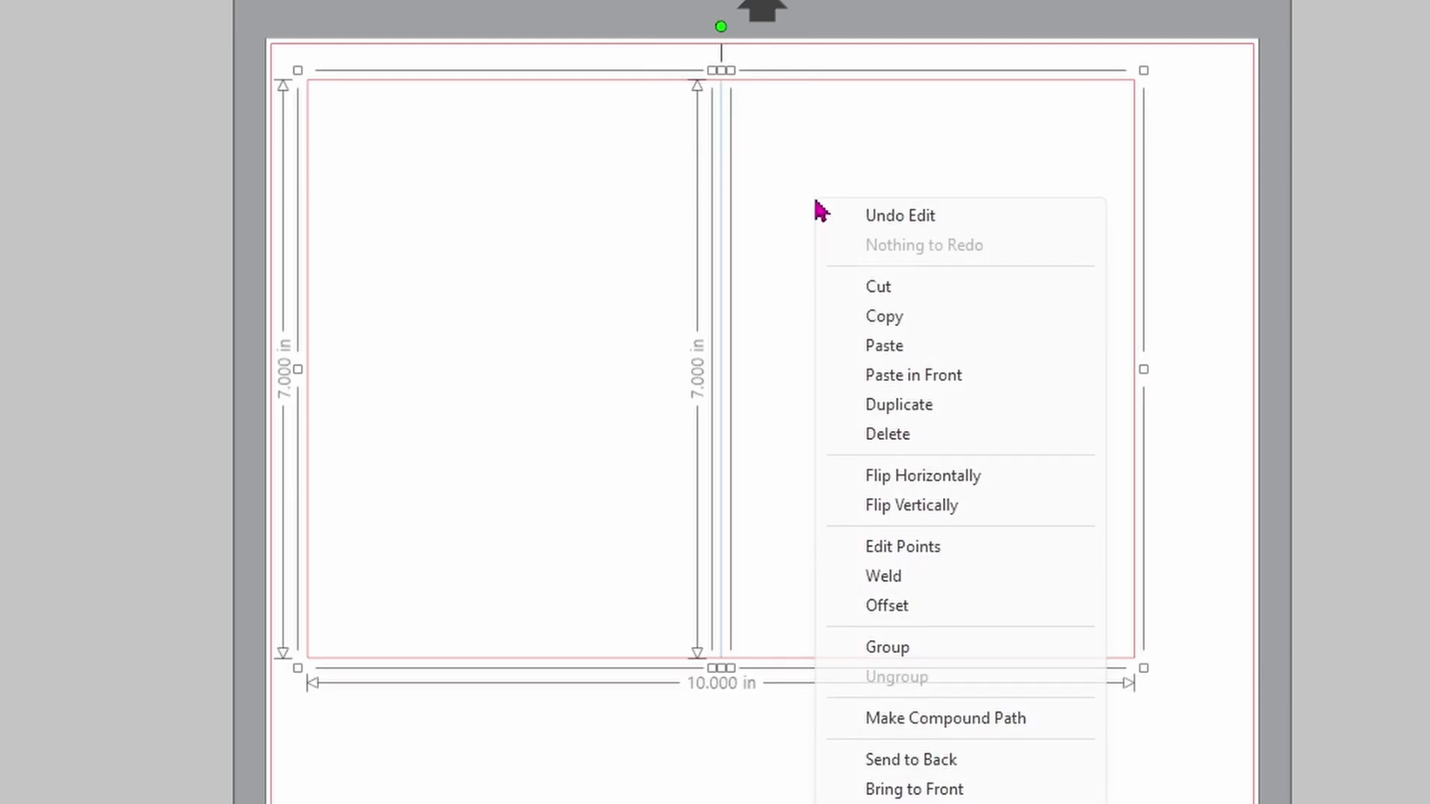
pyautogui.click(936, 651)
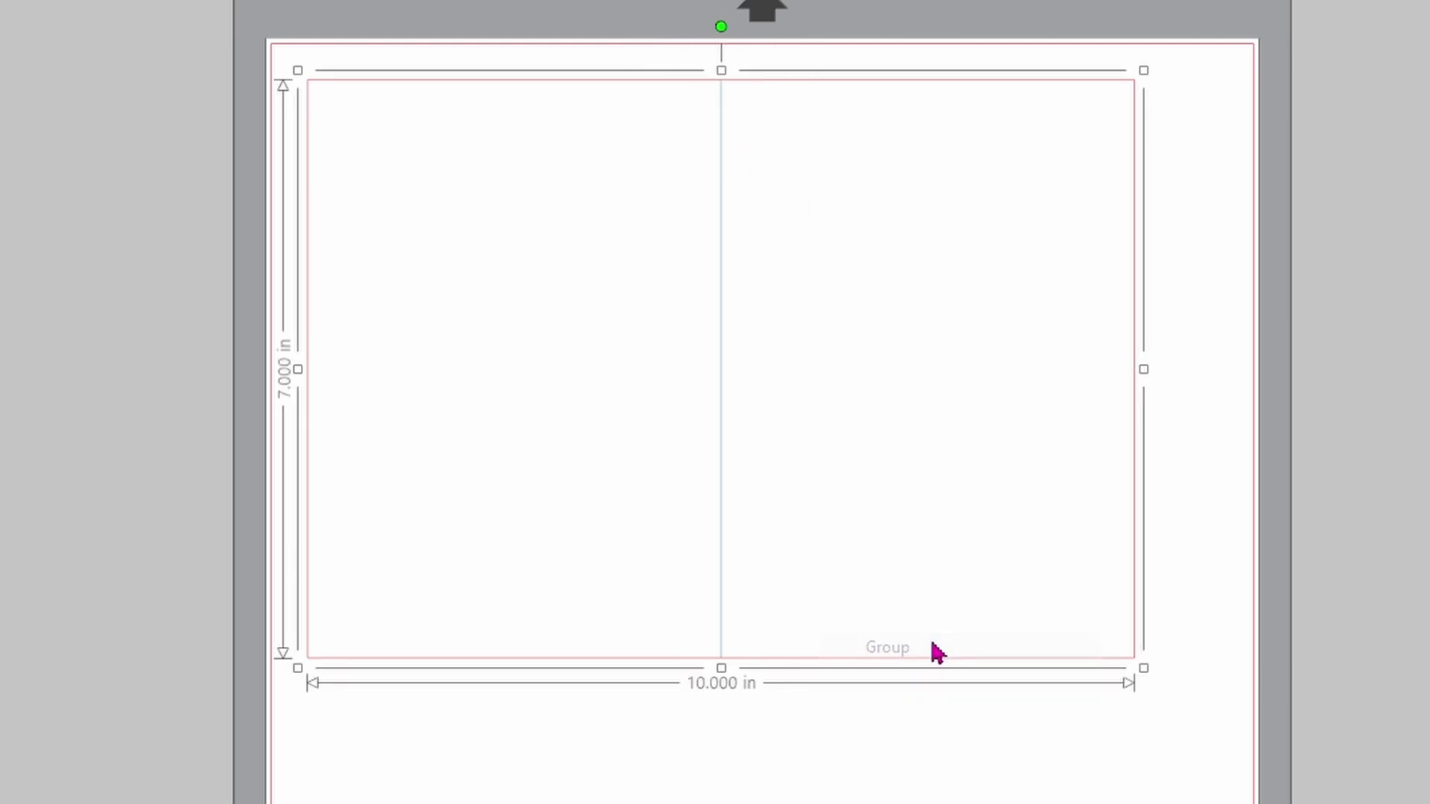
# - Draw a rectangle on the card and size it to 4.5 × 6.5 in
pyautogui.moveTo(12, 179)
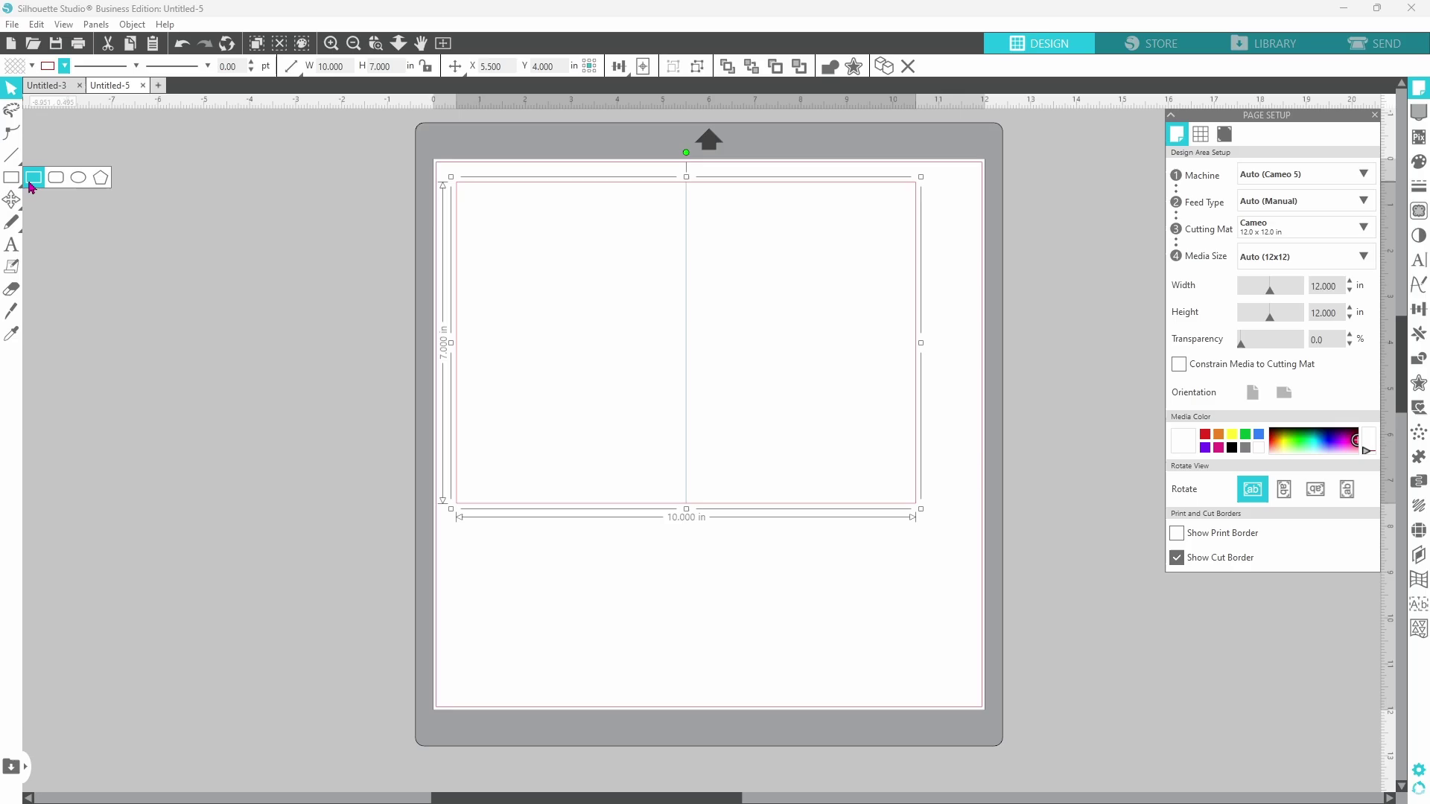
pyautogui.click(33, 182)
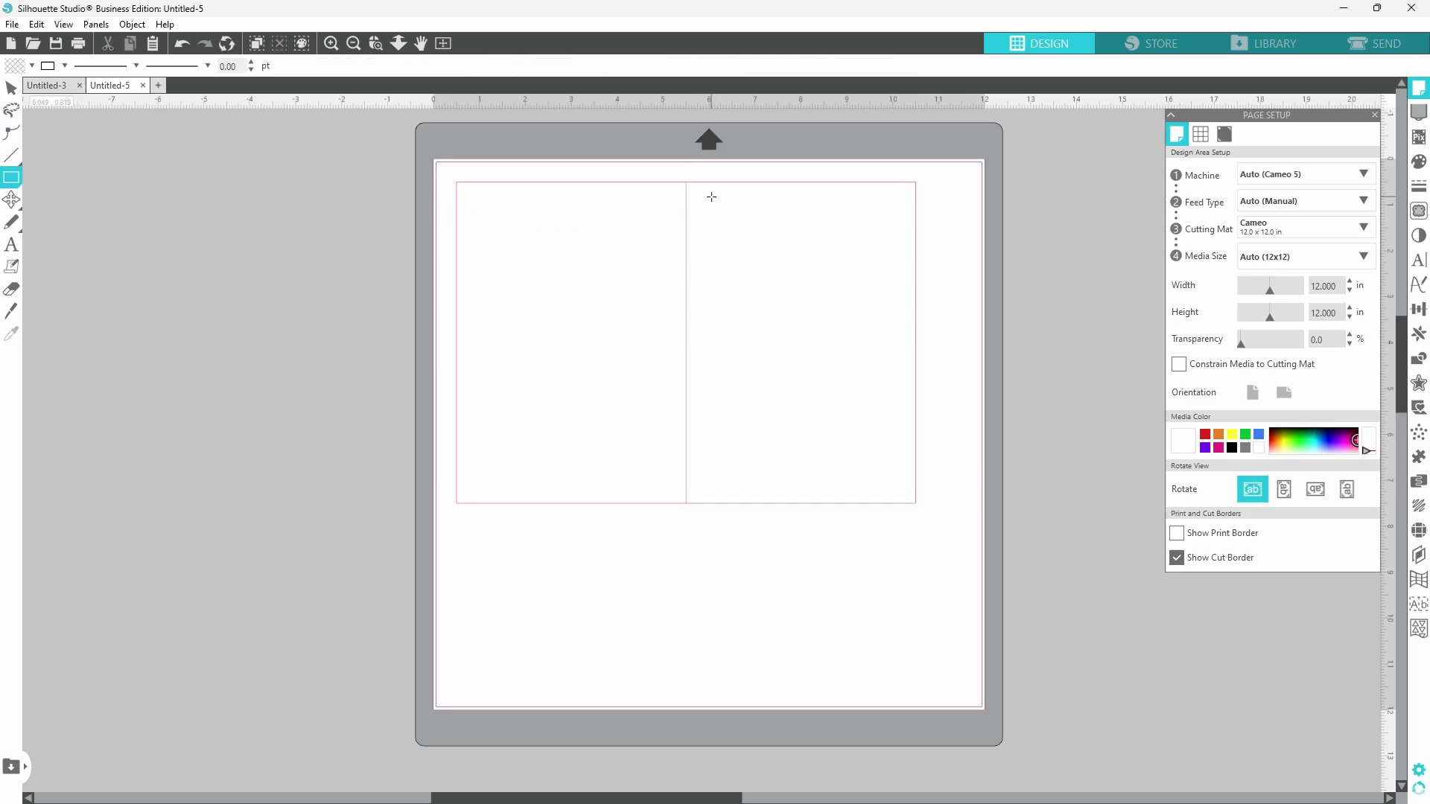
pyautogui.moveTo(12, 179)
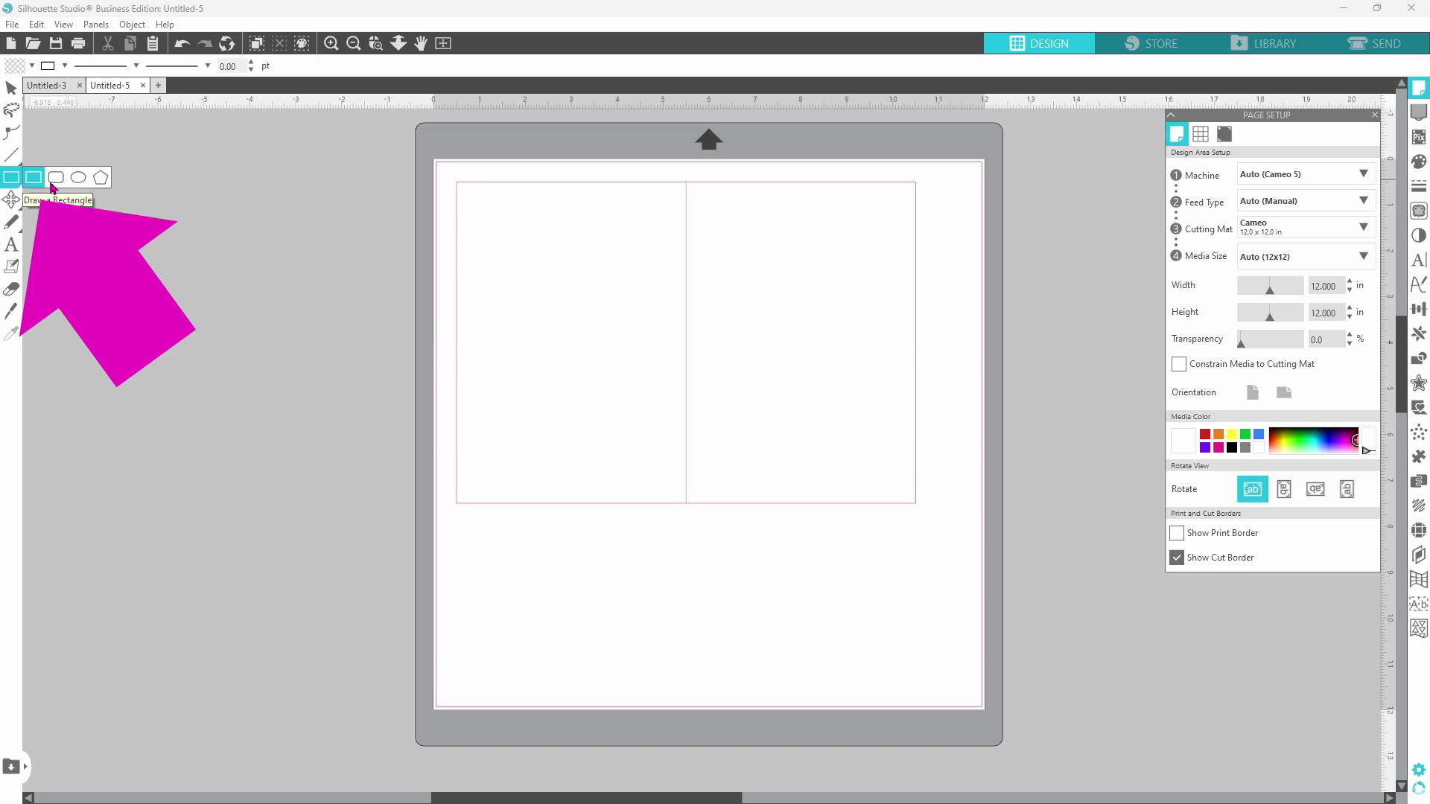
pyautogui.moveTo(711, 199); pyautogui.dragTo(899, 488)
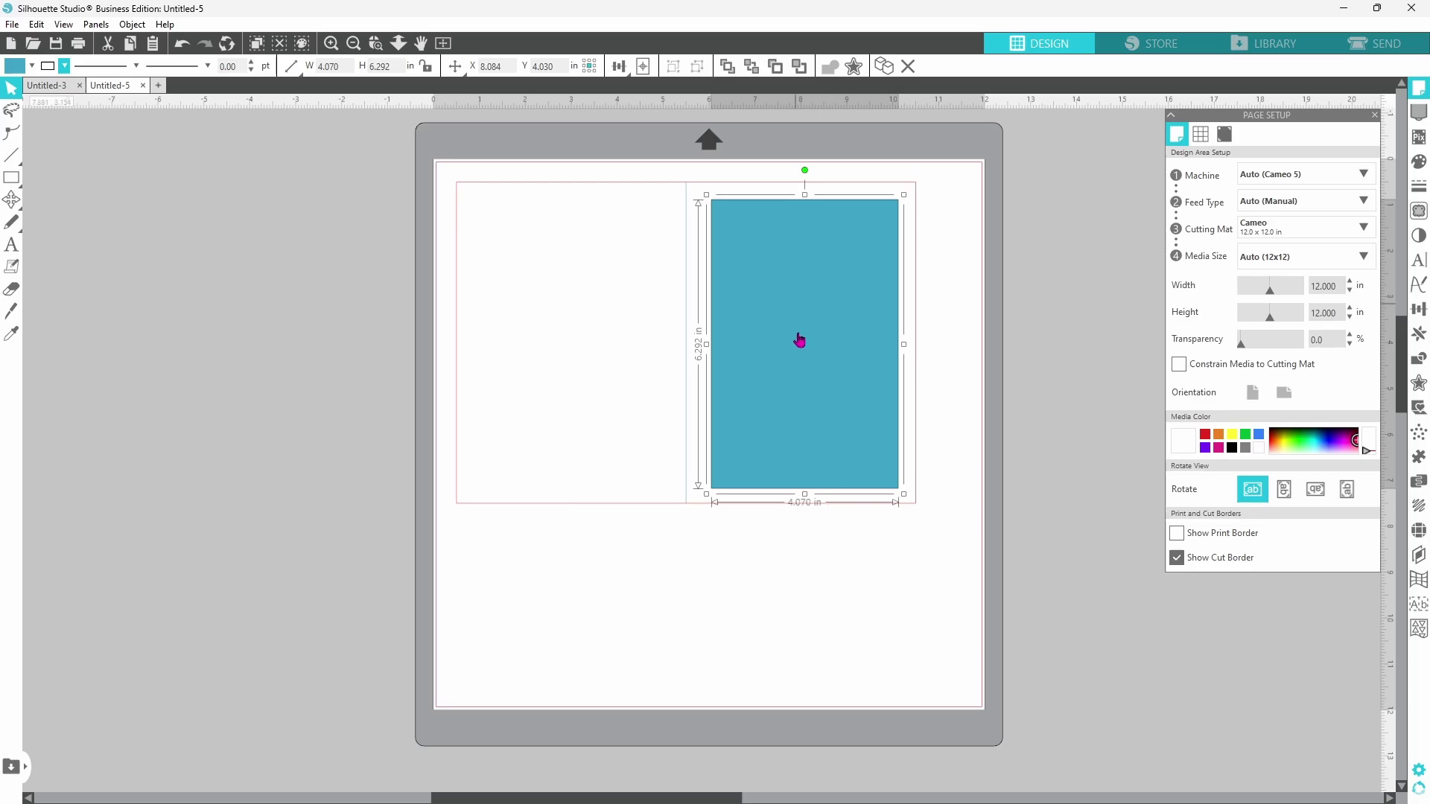
pyautogui.click(344, 67)
pyautogui.write('4')
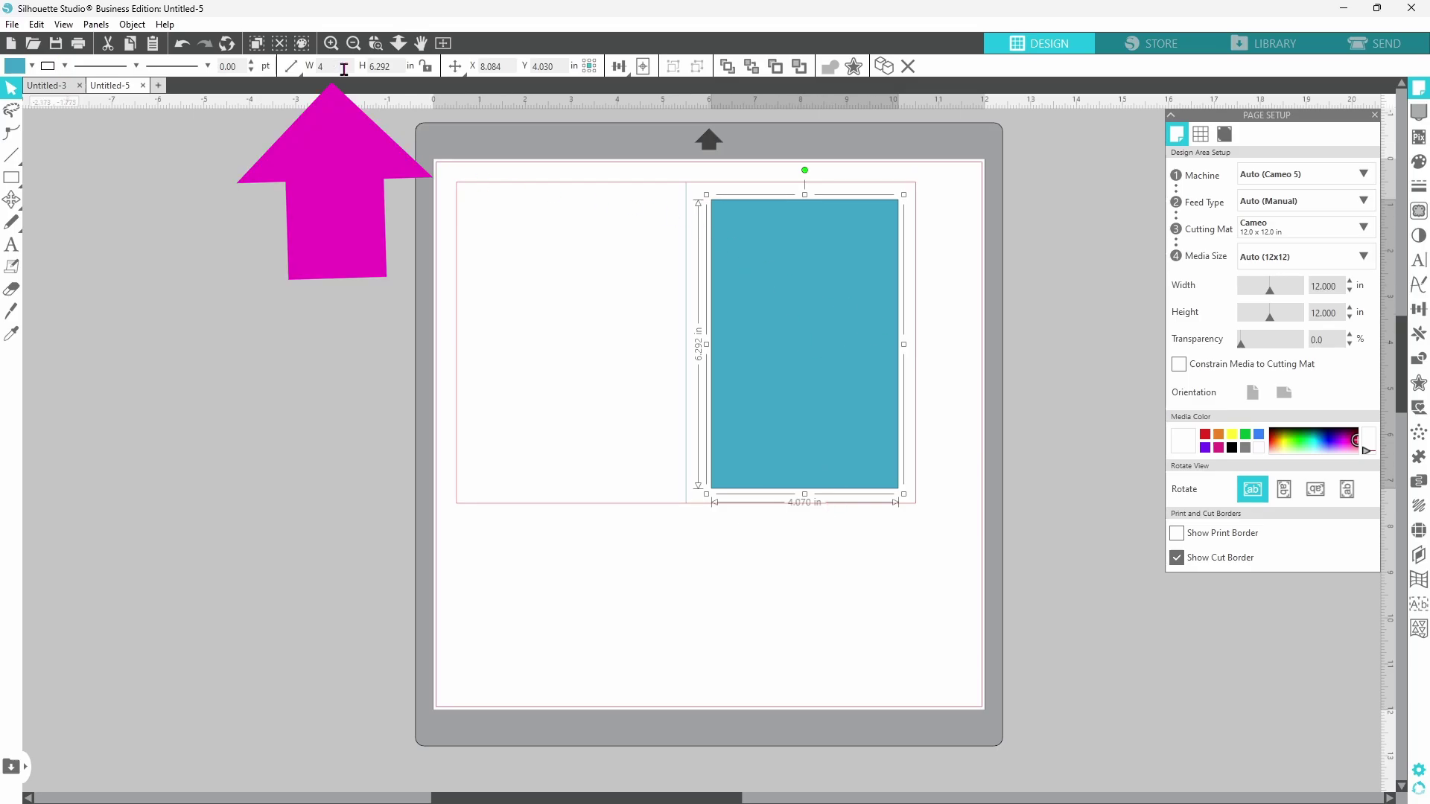
pyautogui.write('.5')
pyautogui.press('Tab')
pyautogui.write('6.')
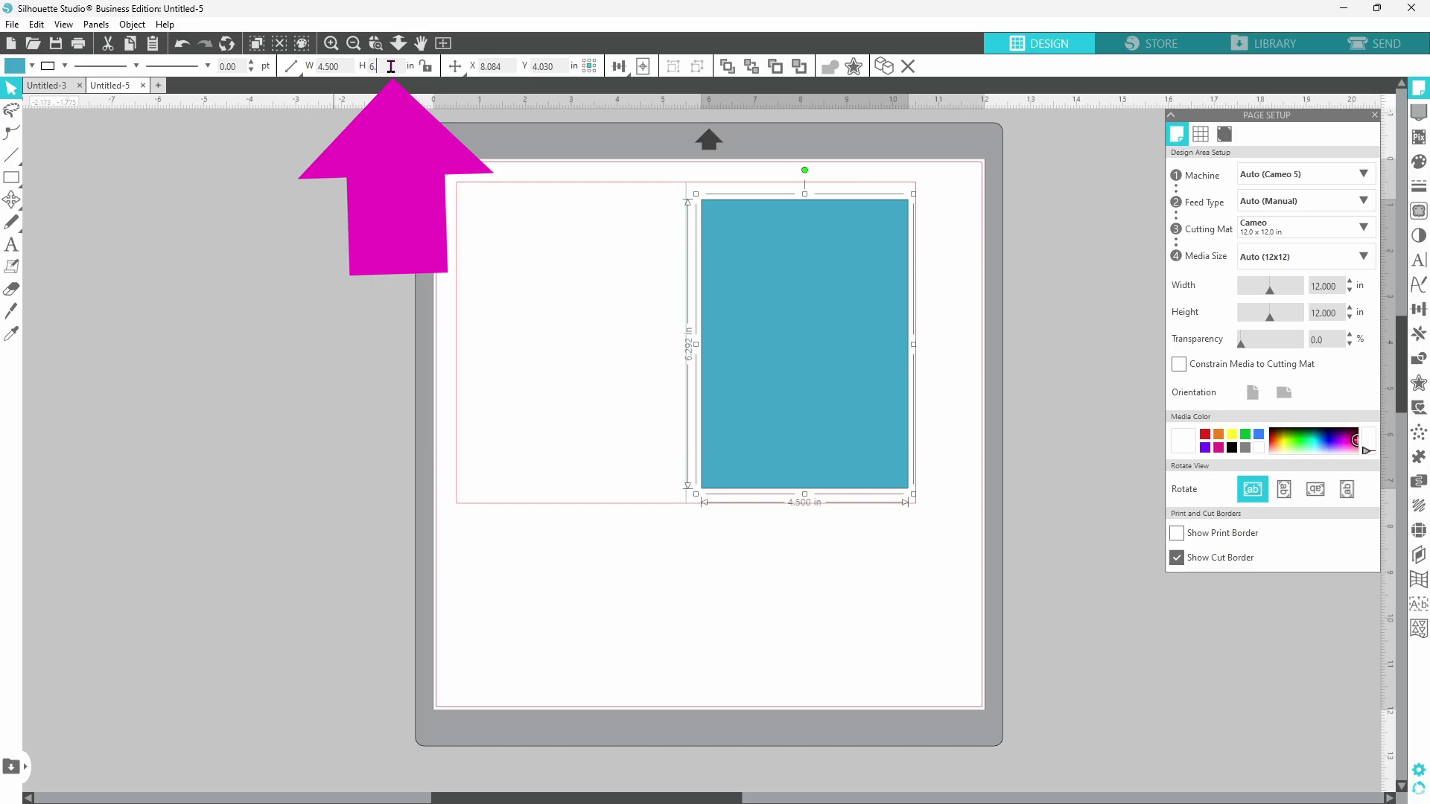
pyautogui.click(447, 163)
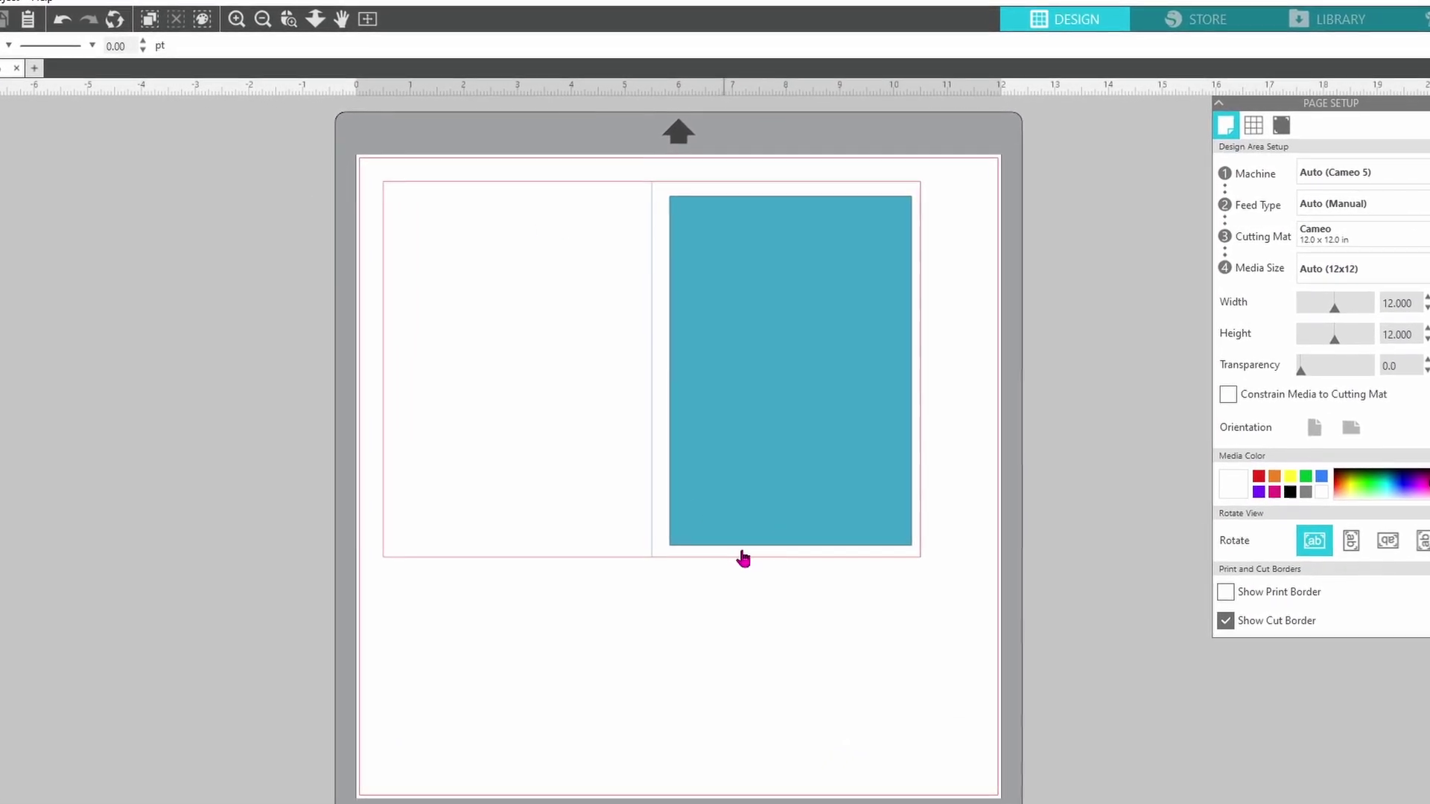
# - Move the card base off the mat to the left and fill it white
pyautogui.click(796, 498)
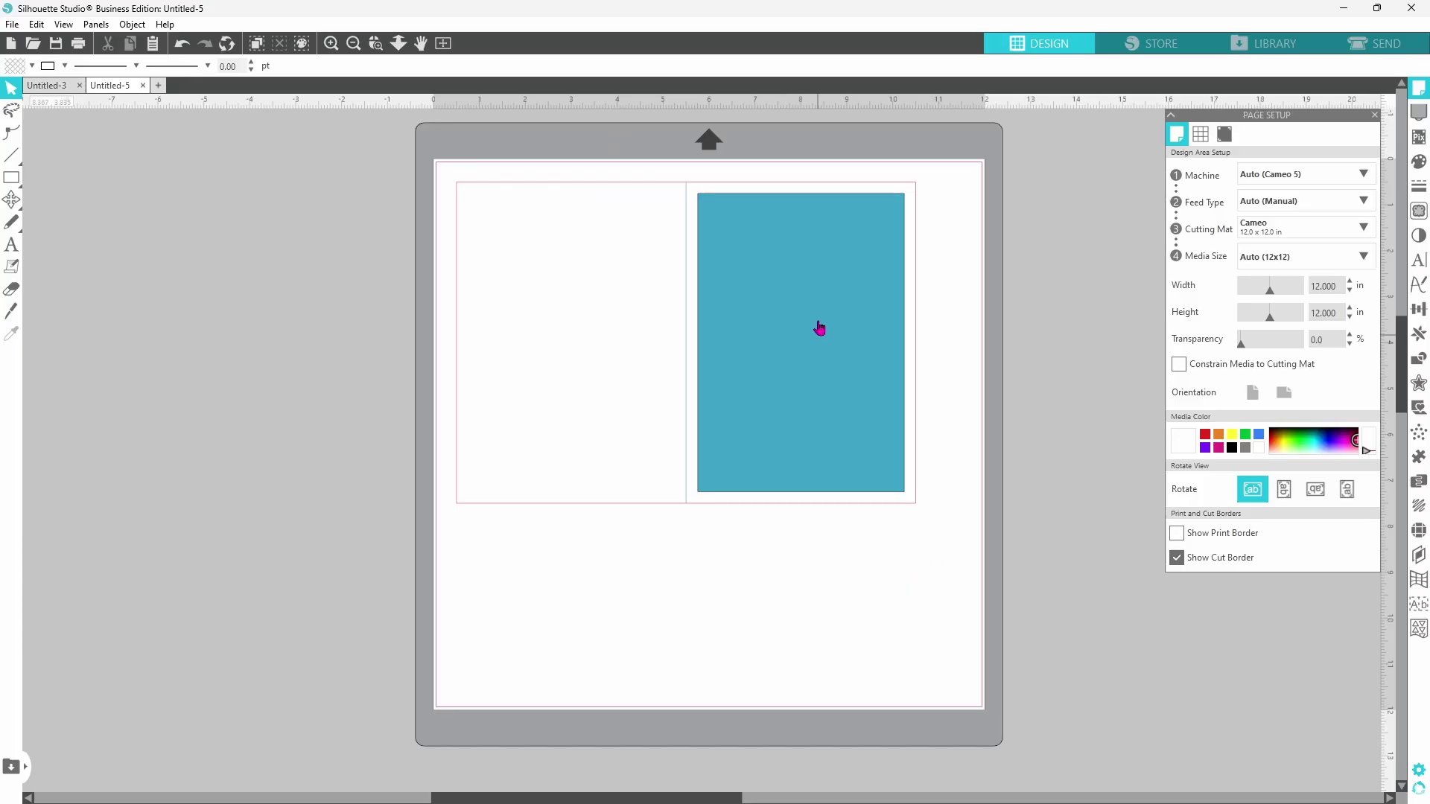
pyautogui.moveTo(690, 501); pyautogui.dragTo(176, 499)
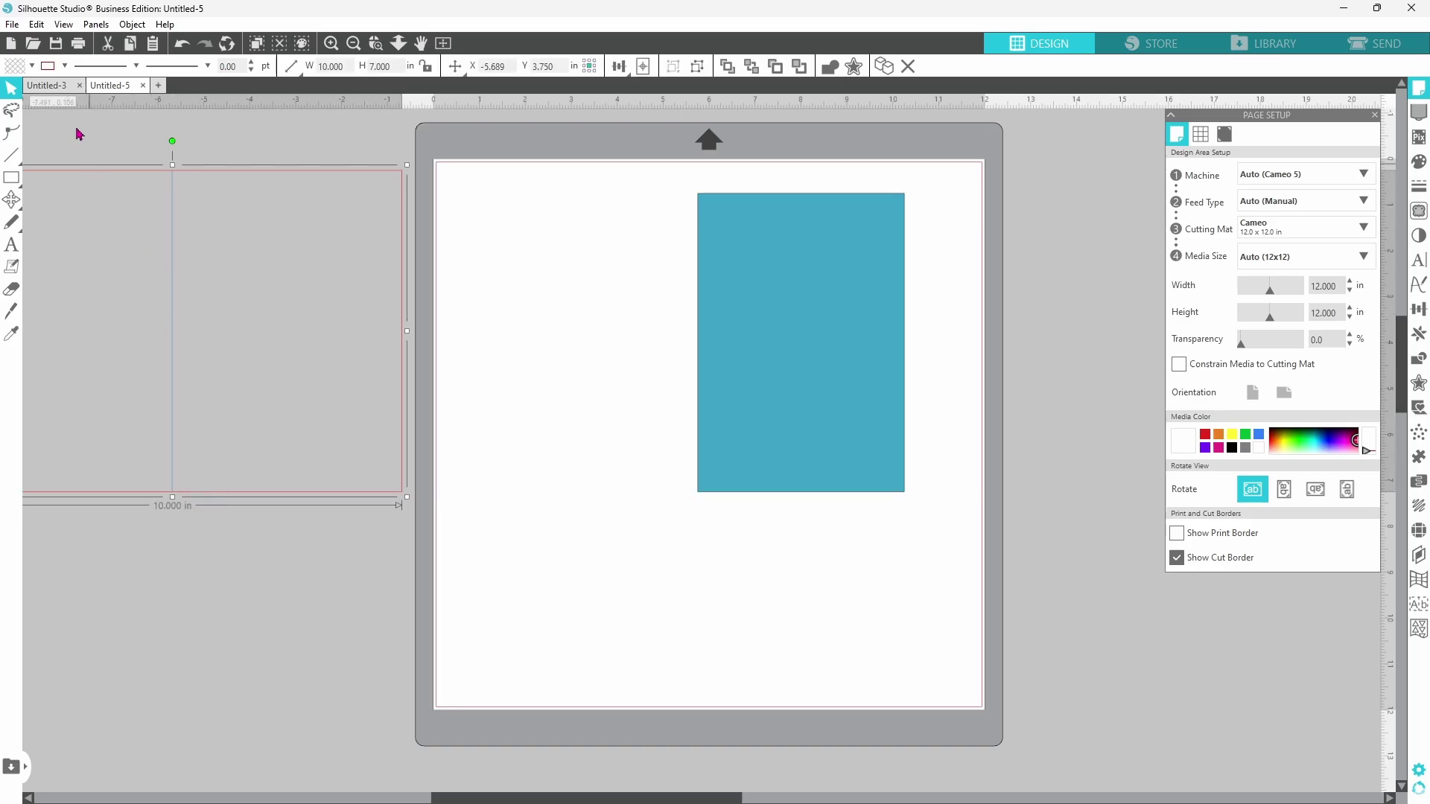
pyautogui.click(32, 67)
pyautogui.click(69, 88)
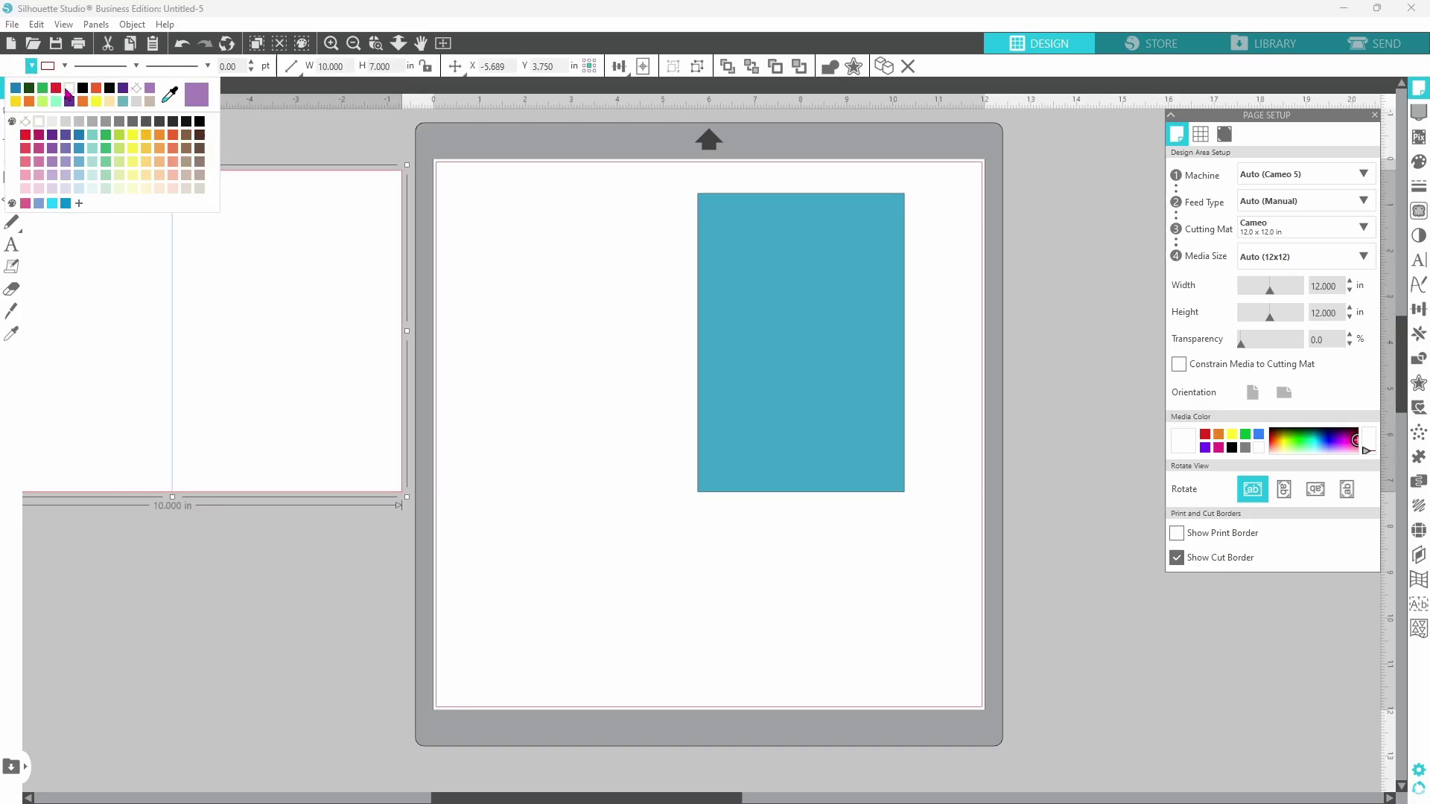
pyautogui.click(534, 294)
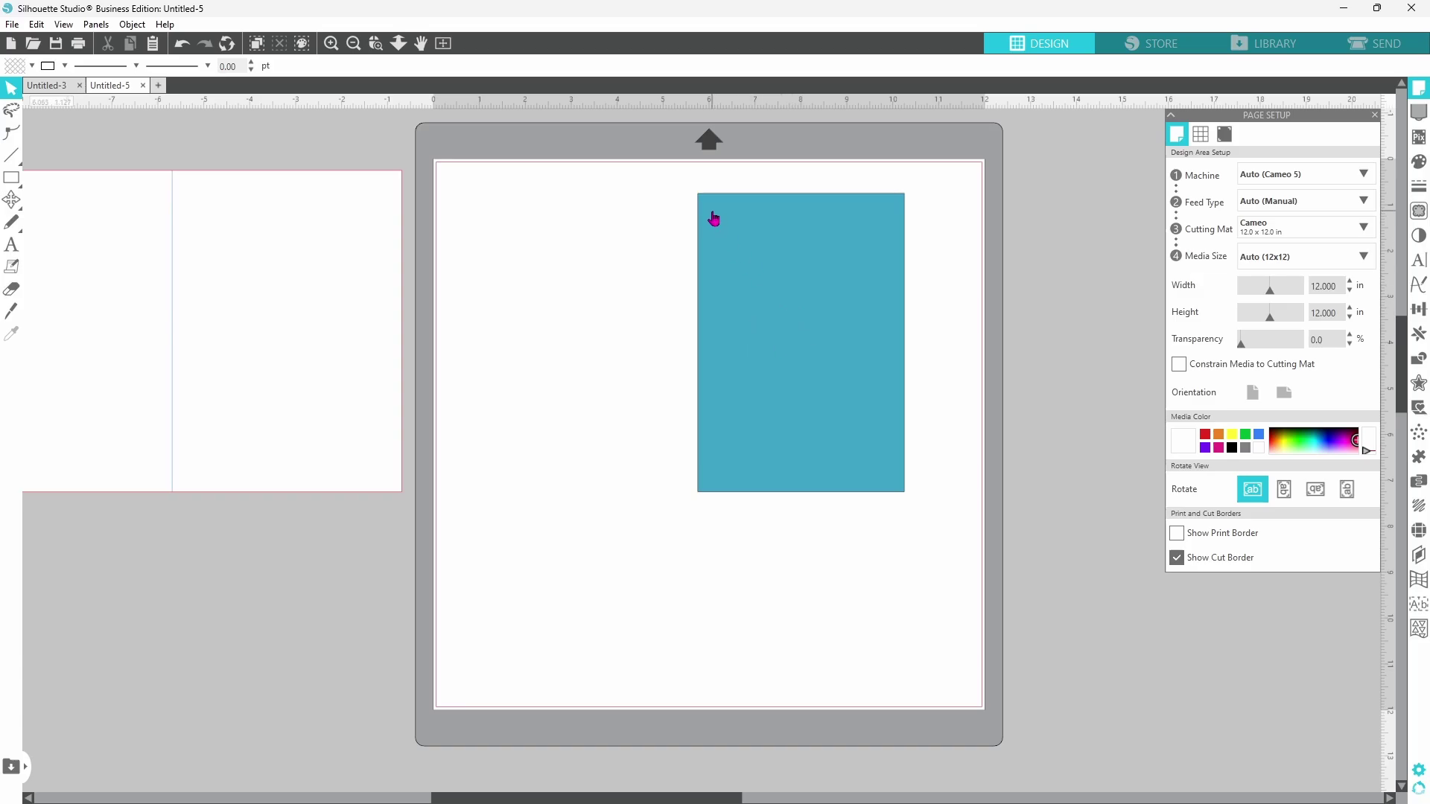
# - Add a 0.250 in inward offset to the rectangle and combine both into a compound-path frame
pyautogui.click(871, 396)
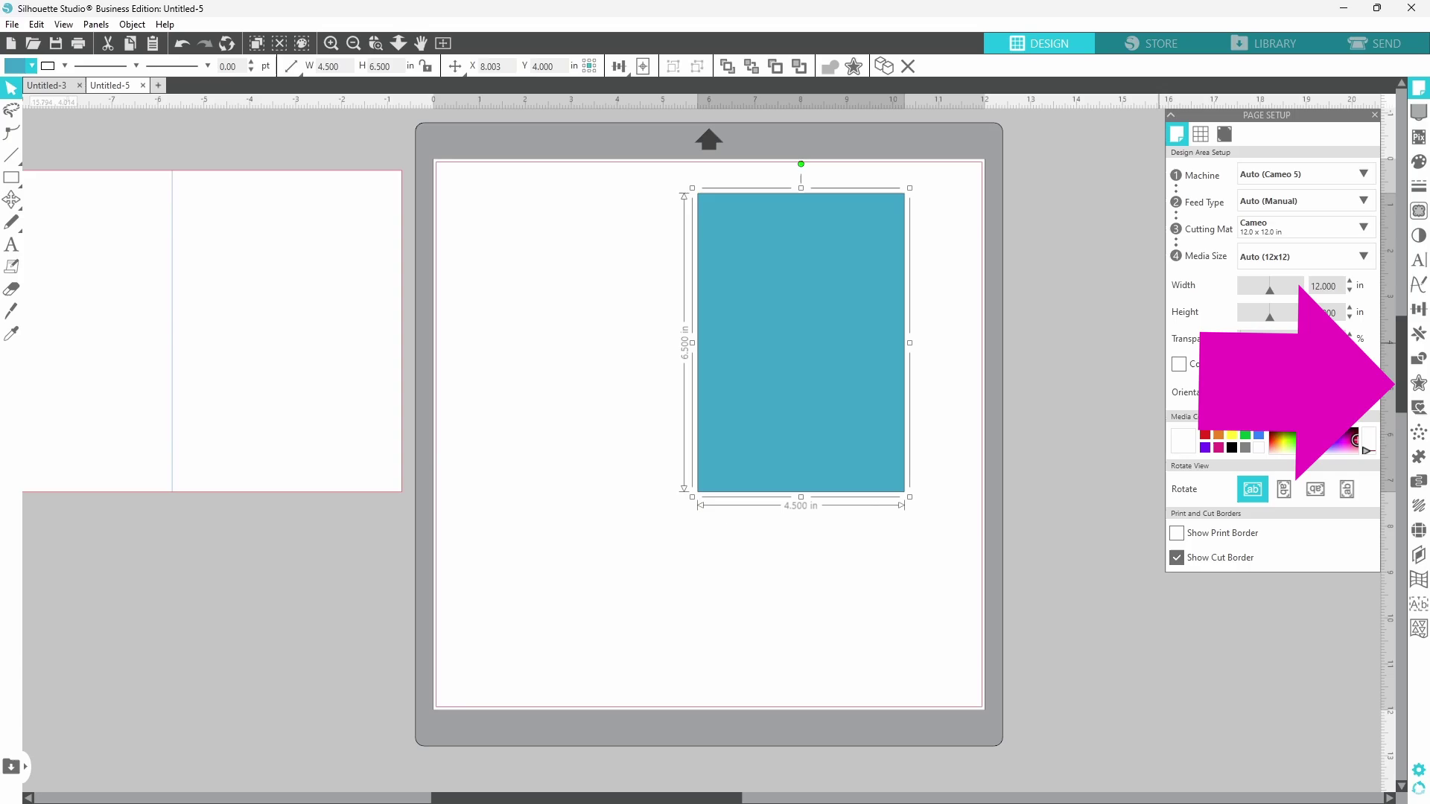
pyautogui.click(1419, 382)
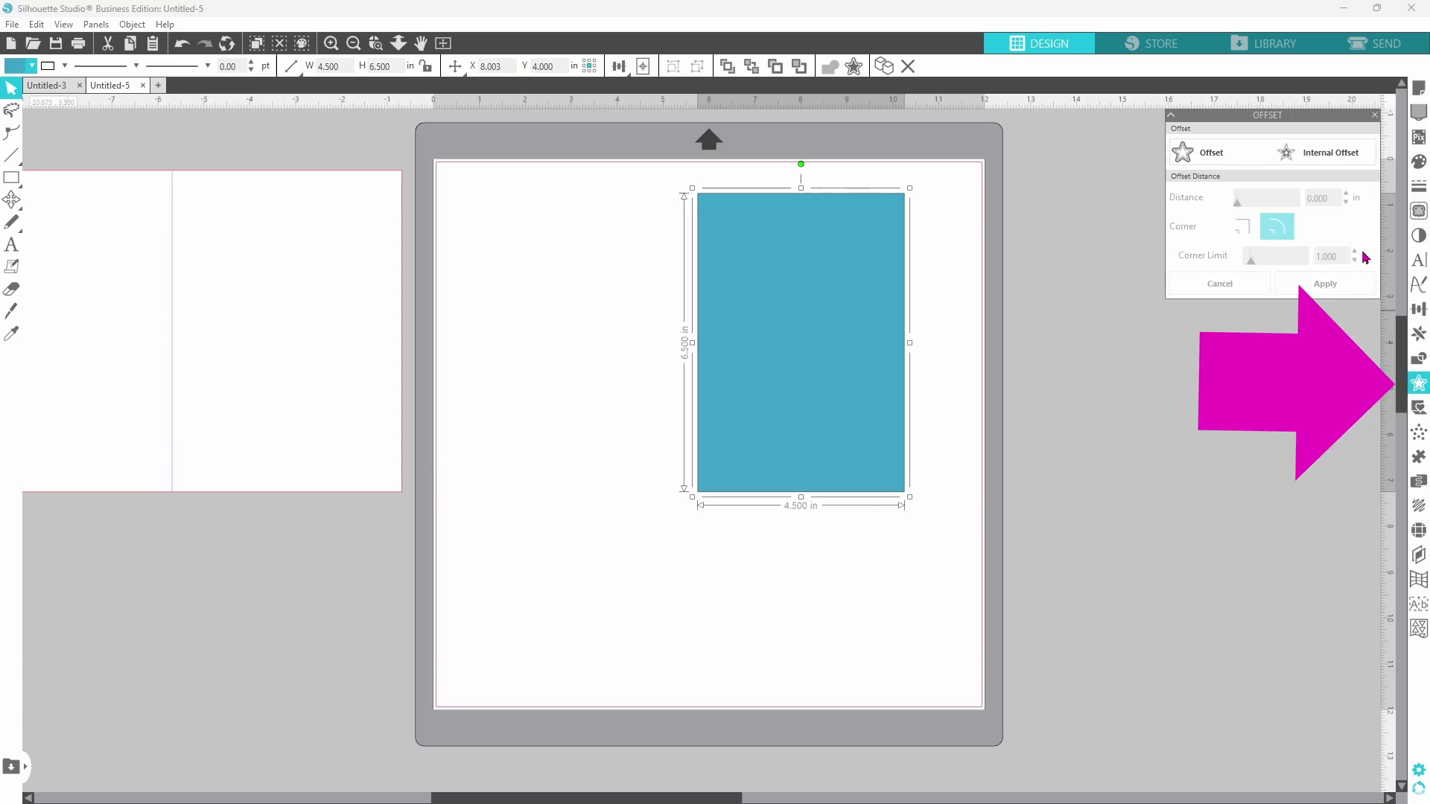
pyautogui.click(1333, 158)
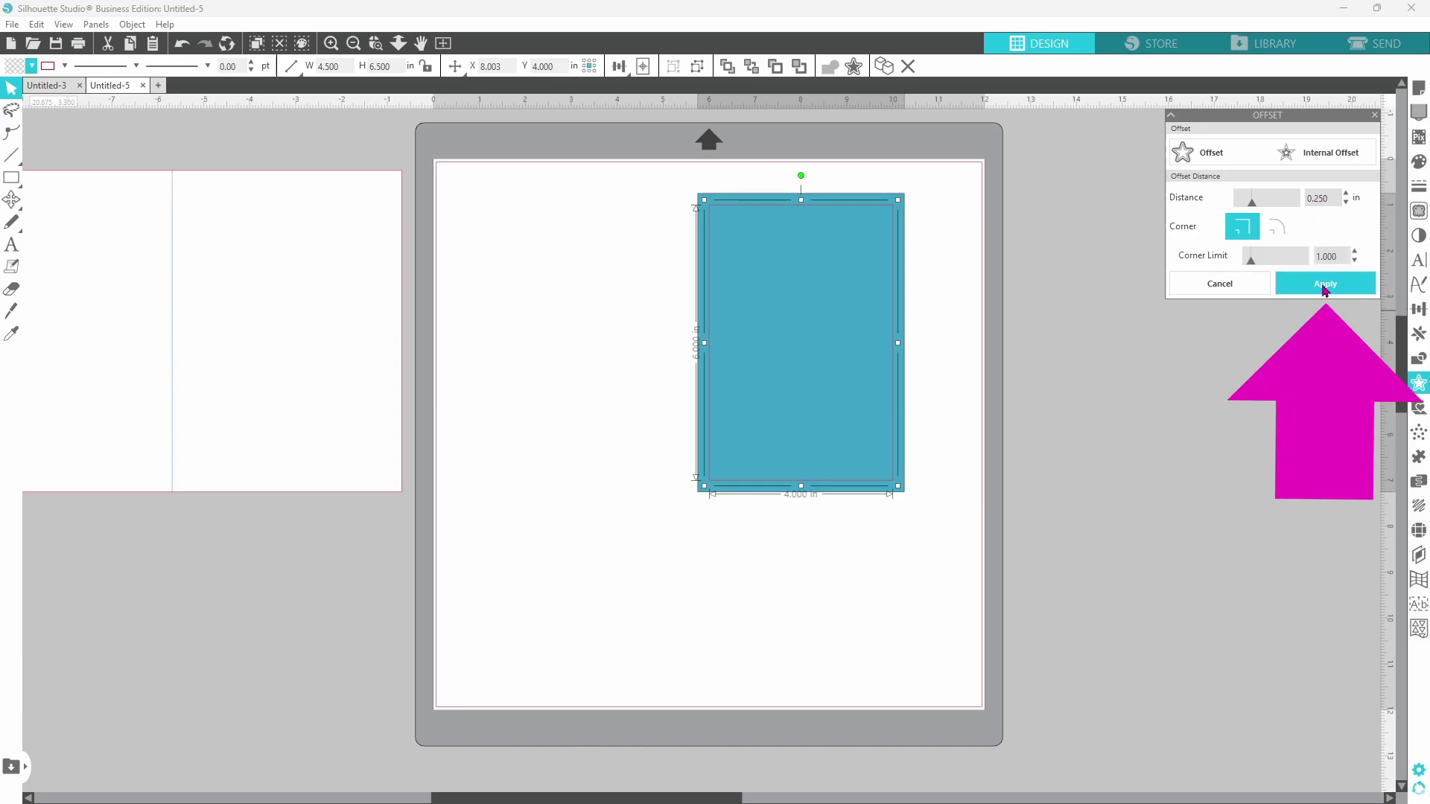
pyautogui.click(1325, 284)
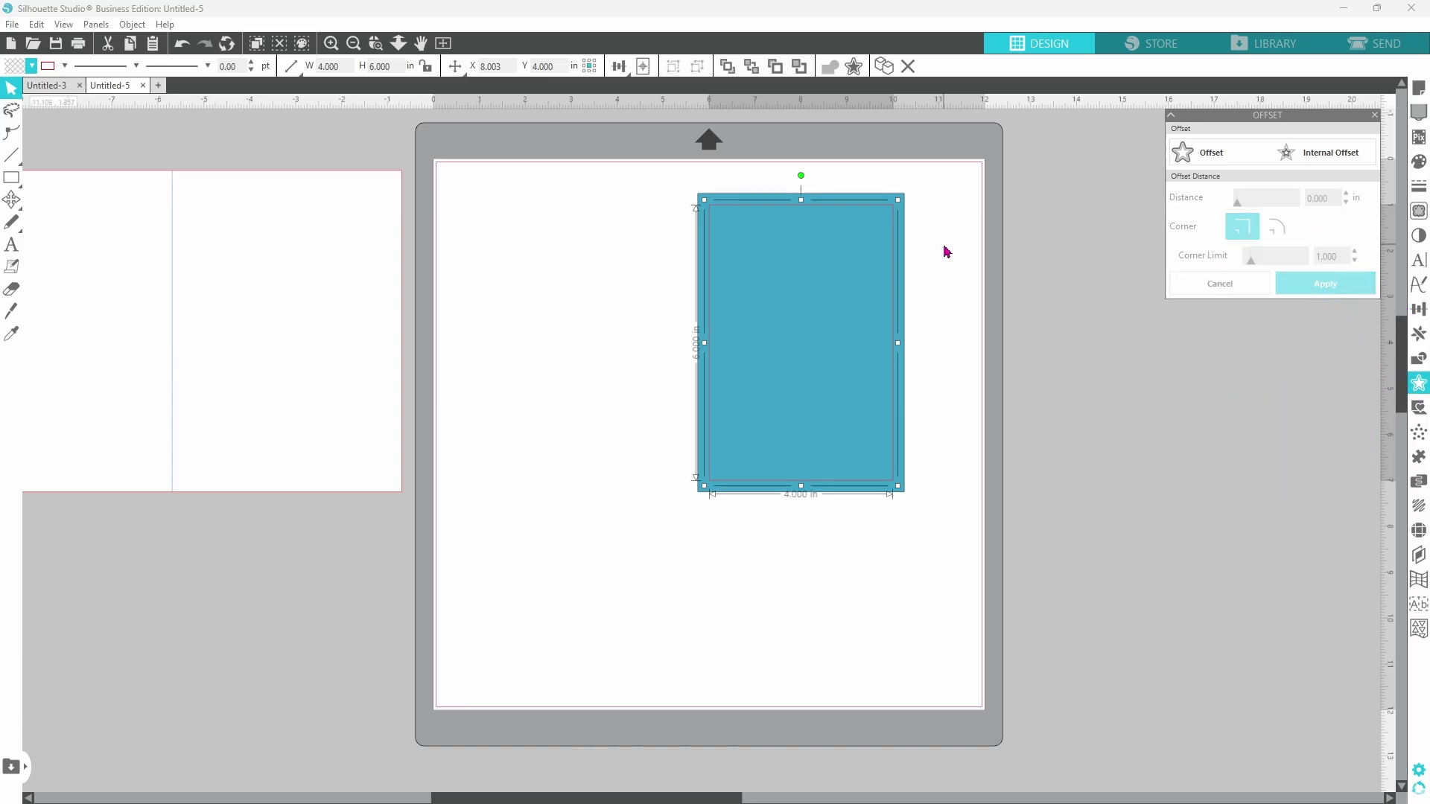
pyautogui.rightClick(850, 299)
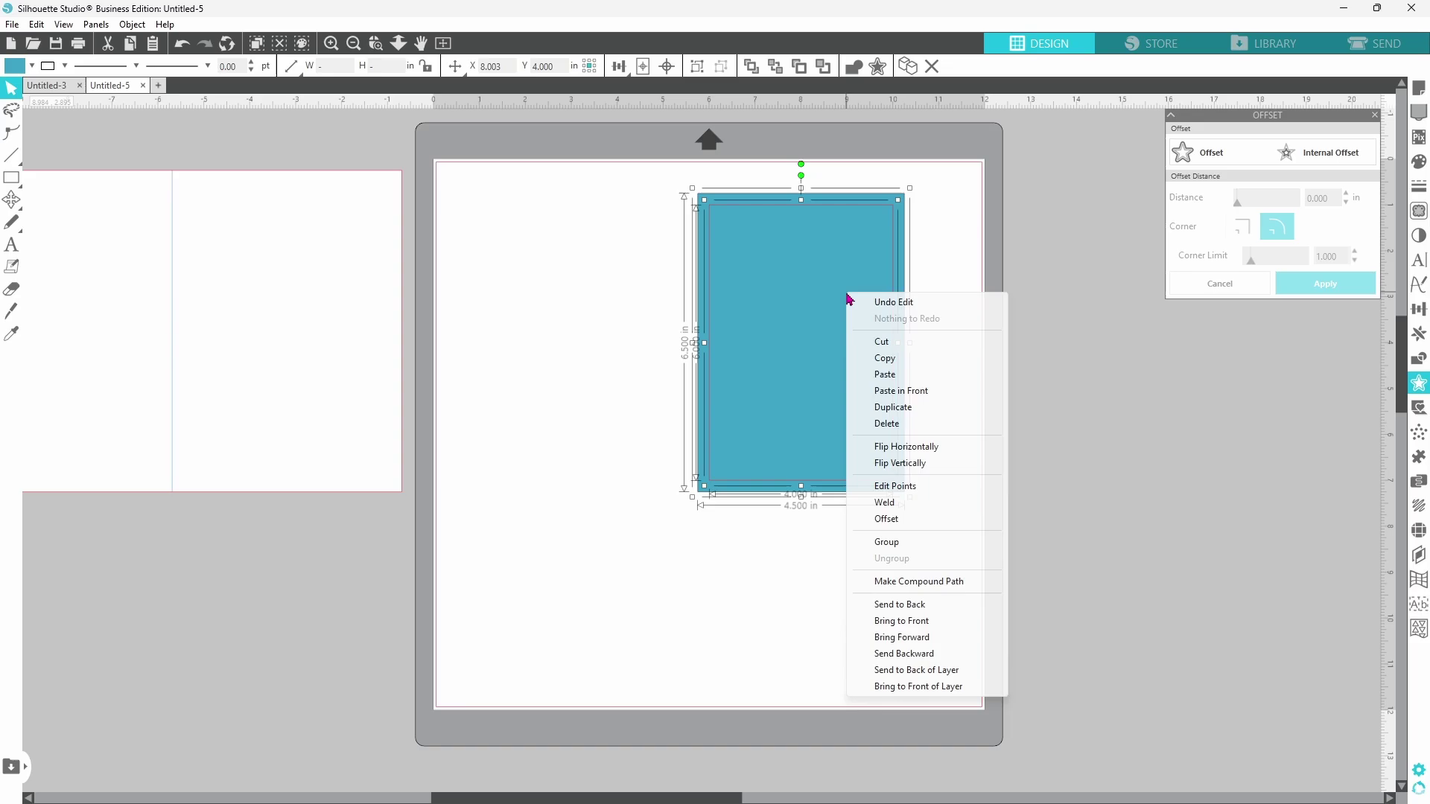
pyautogui.click(929, 581)
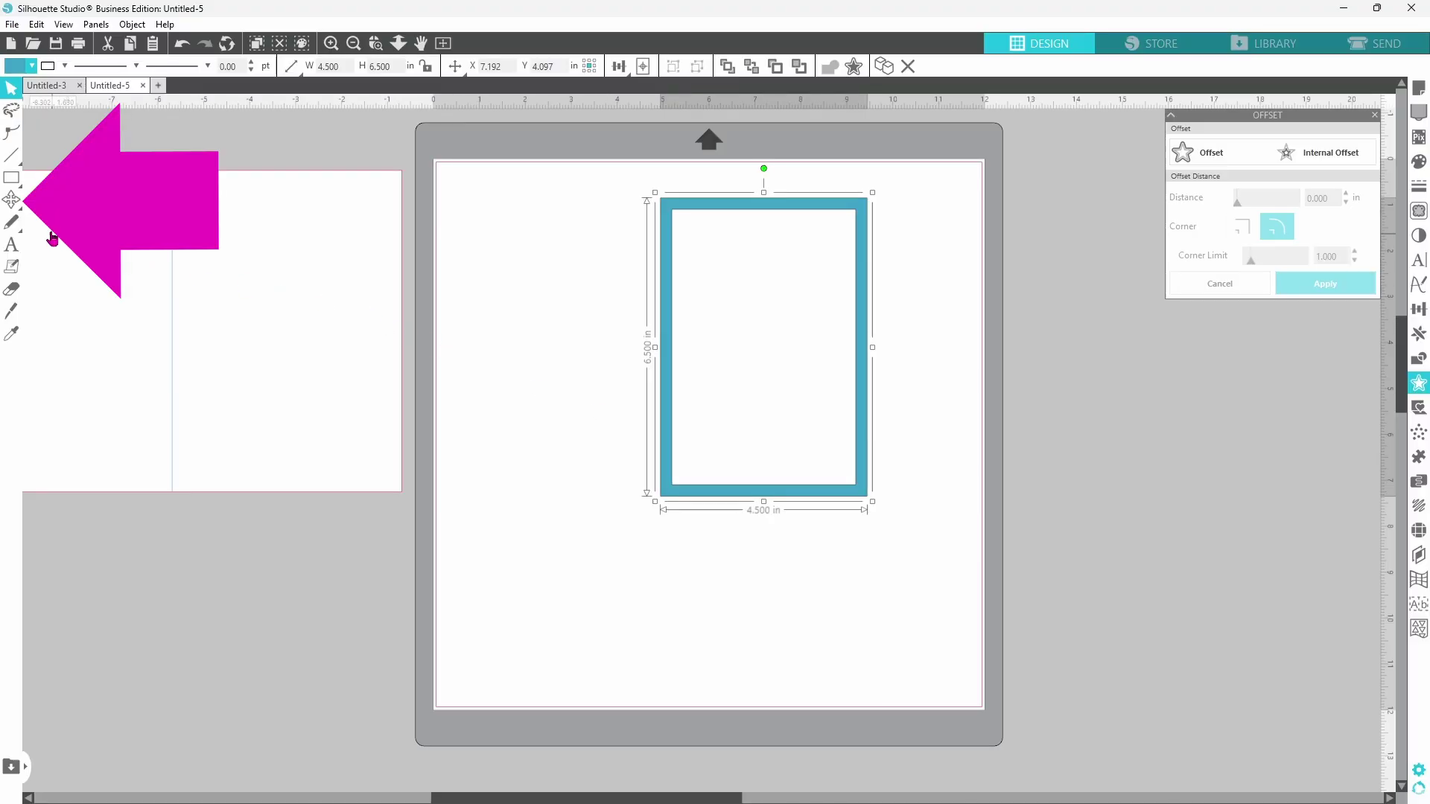
# - Draw a tree shape, shorten it to about 2.32 × 2.51 in, and convert it to a path
pyautogui.click(15, 201)
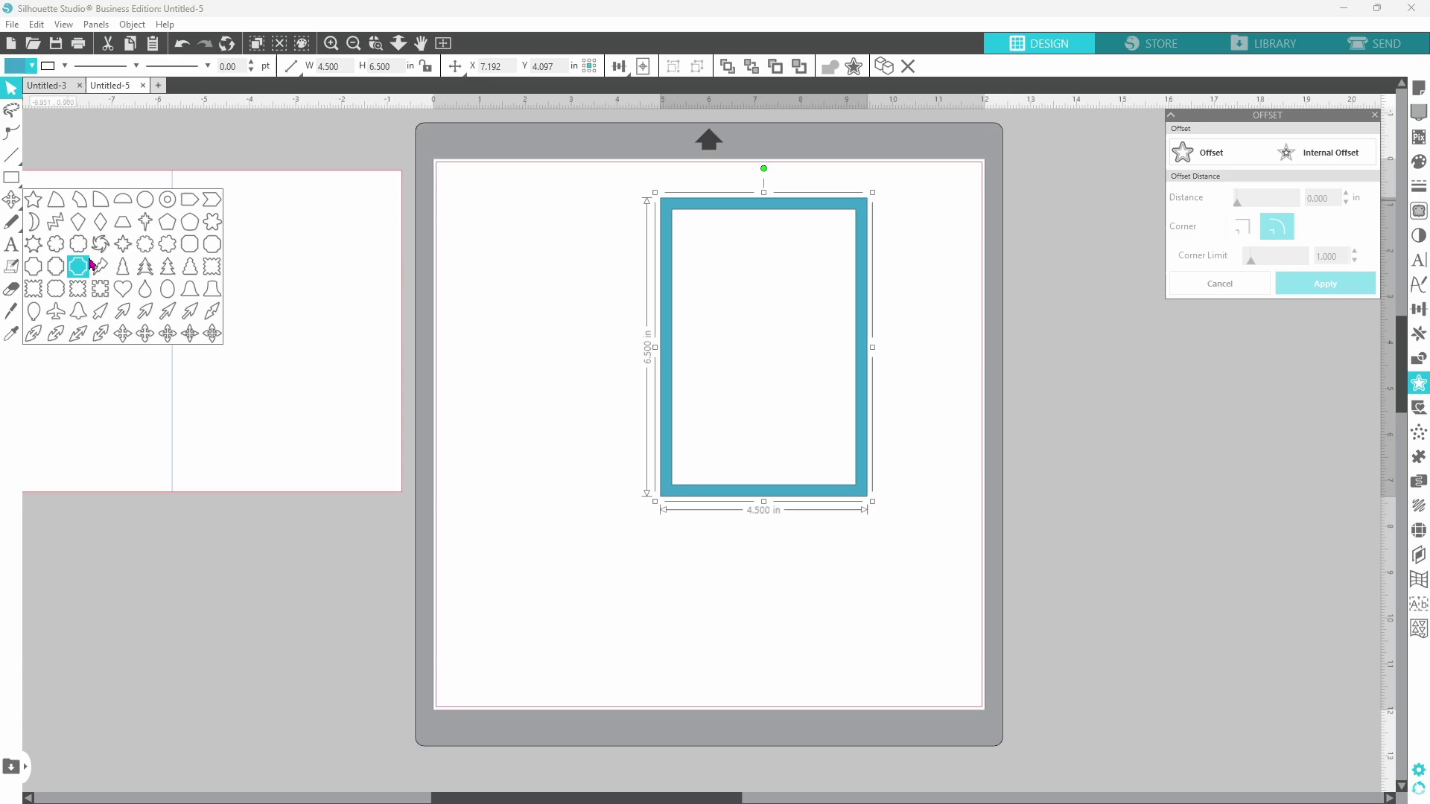
pyautogui.click(145, 272)
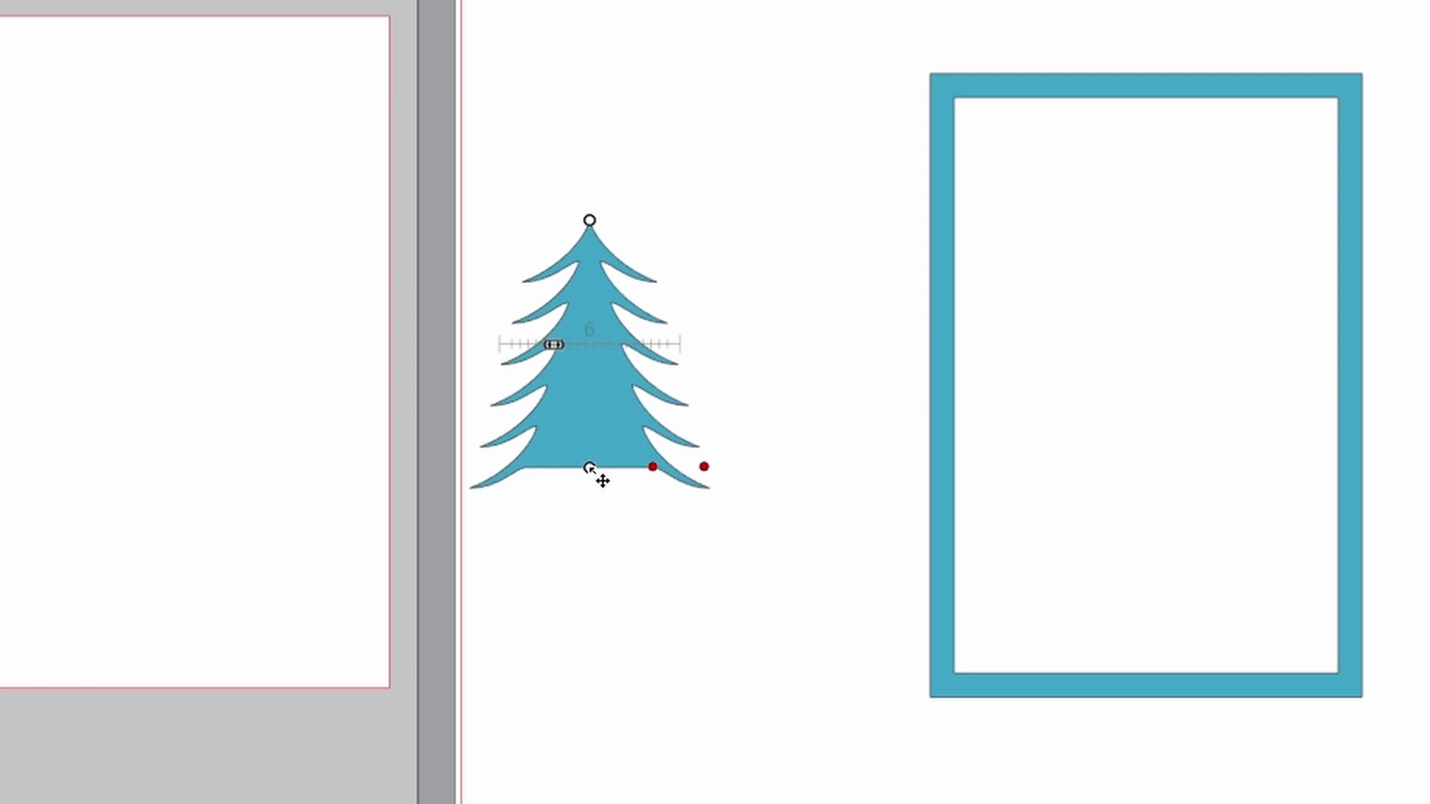
pyautogui.moveTo(589, 468); pyautogui.dragTo(591, 448)
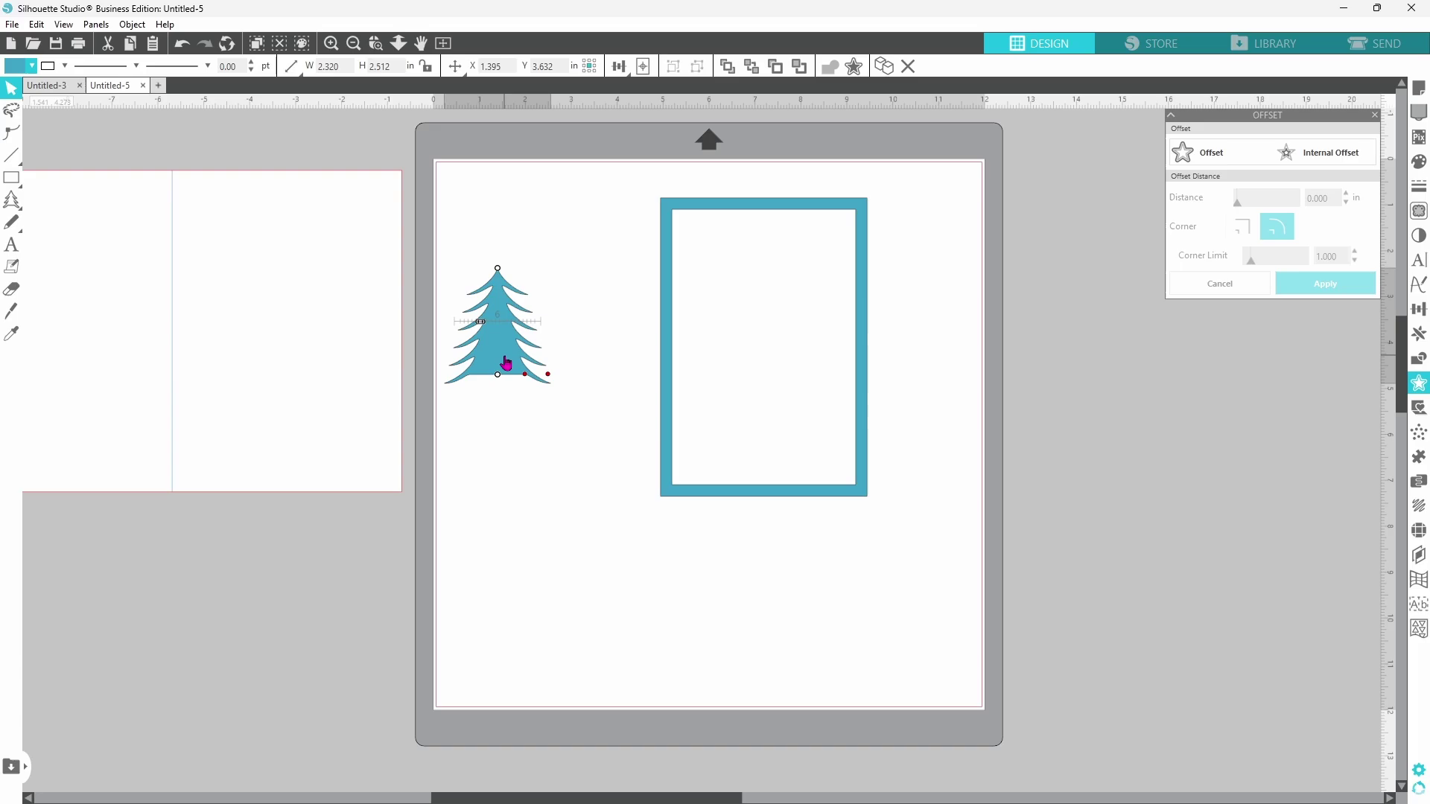
pyautogui.rightClick(507, 363)
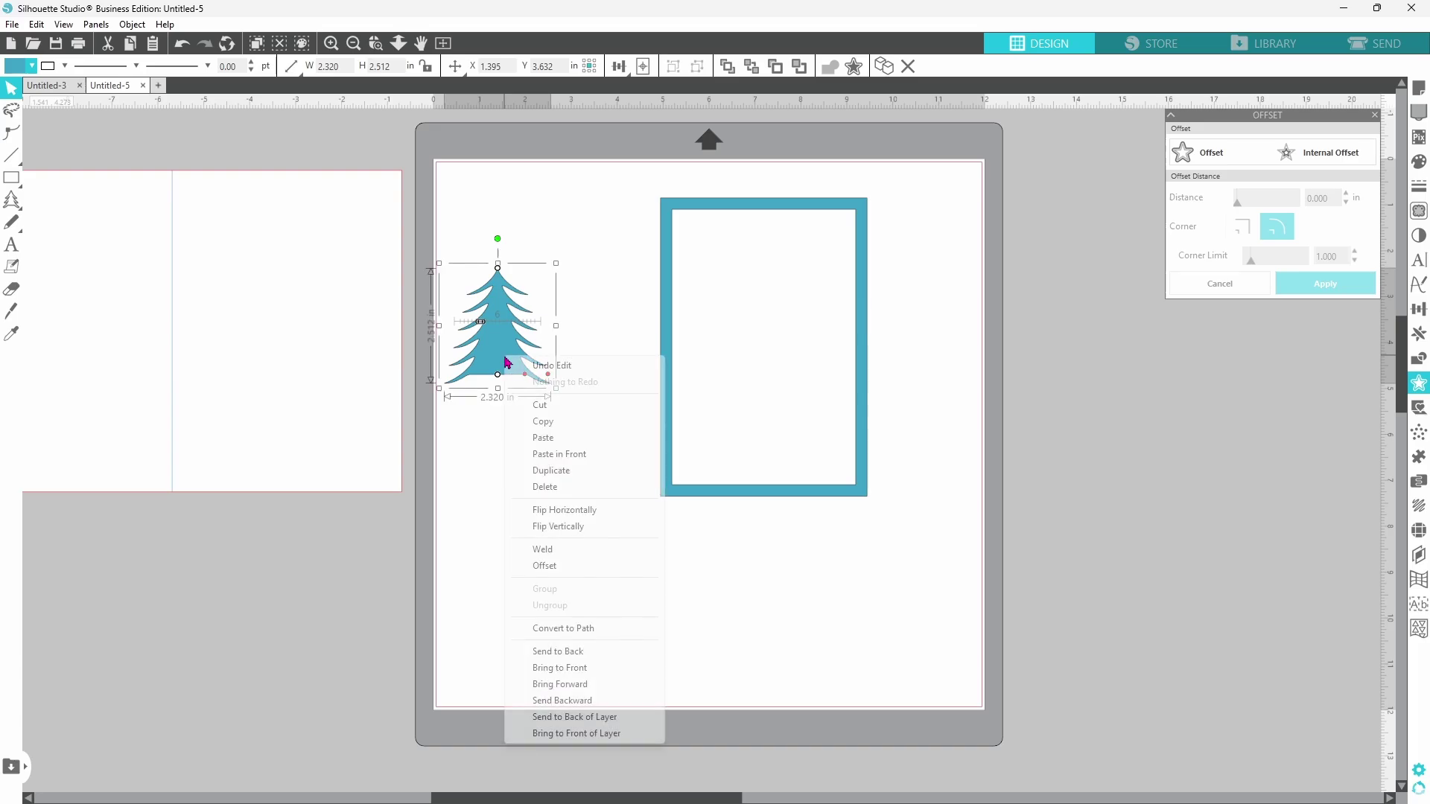
pyautogui.click(586, 629)
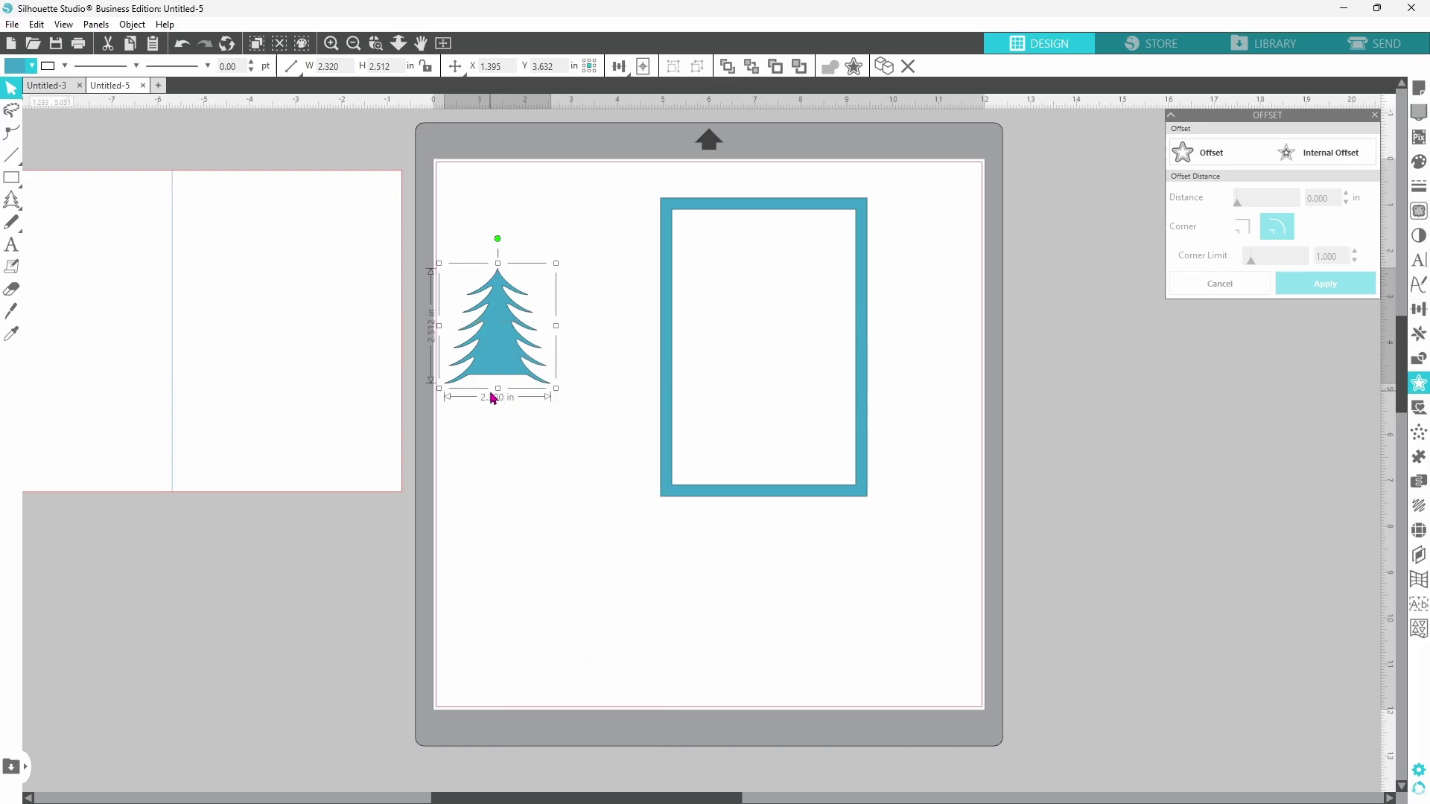
# - Move the tree into the frame's bottom-left and place an enlarged copy (about 3.077 × 3.331 in) at right
pyautogui.moveTo(493, 399); pyautogui.dragTo(704, 488)
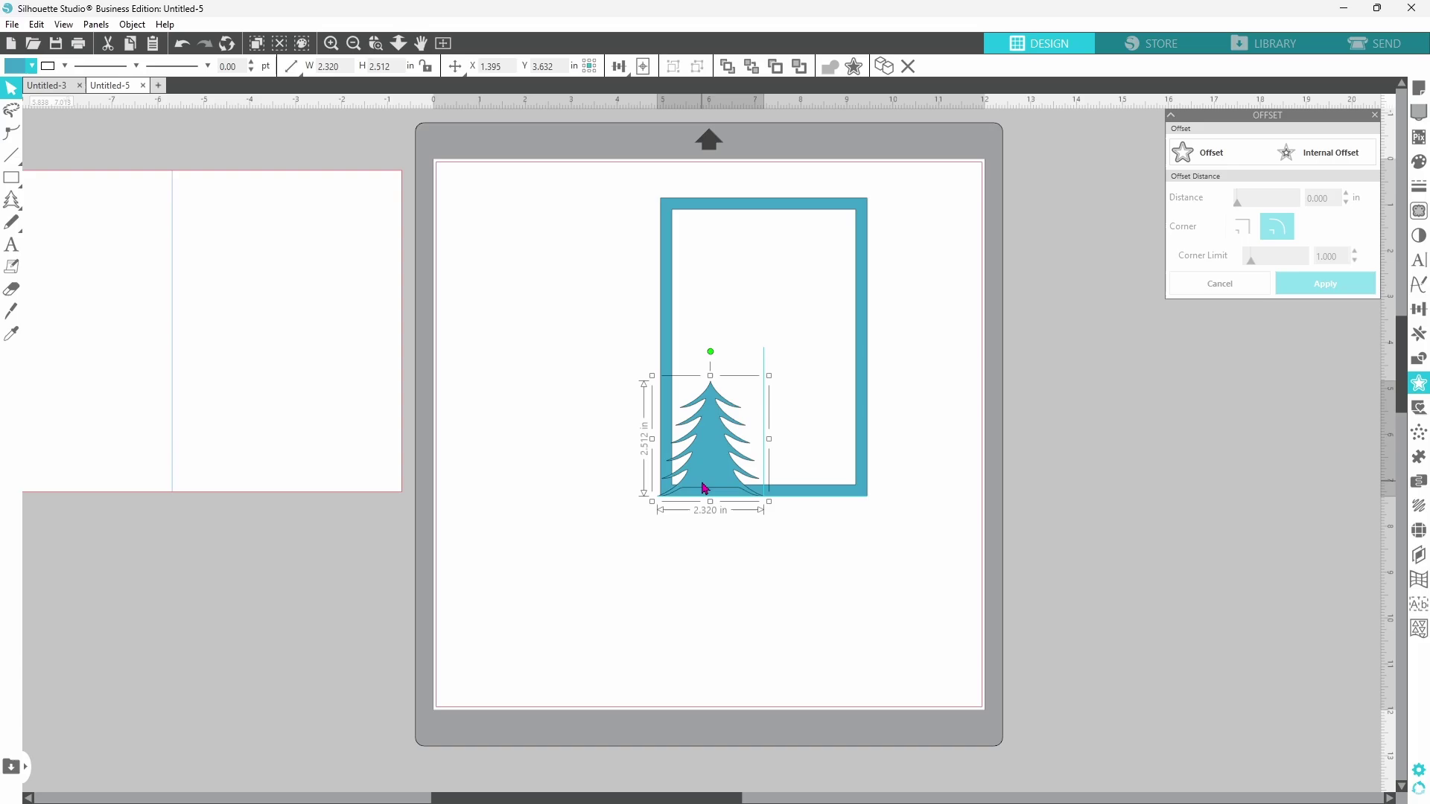
pyautogui.rightClick(705, 489)
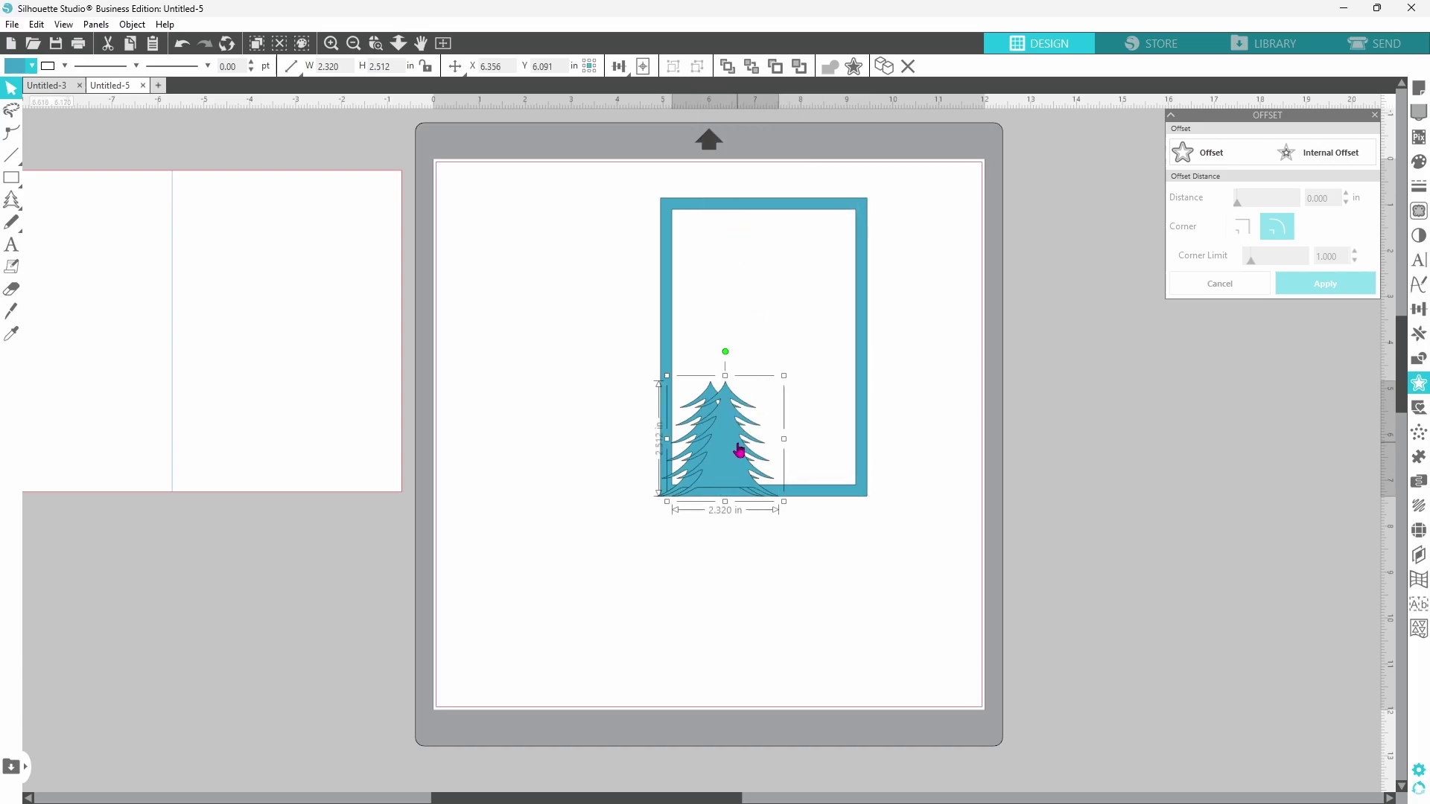
pyautogui.moveTo(739, 450); pyautogui.dragTo(828, 449)
pyautogui.moveTo(756, 376); pyautogui.dragTo(737, 338)
pyautogui.moveTo(792, 454); pyautogui.dragTo(793, 447)
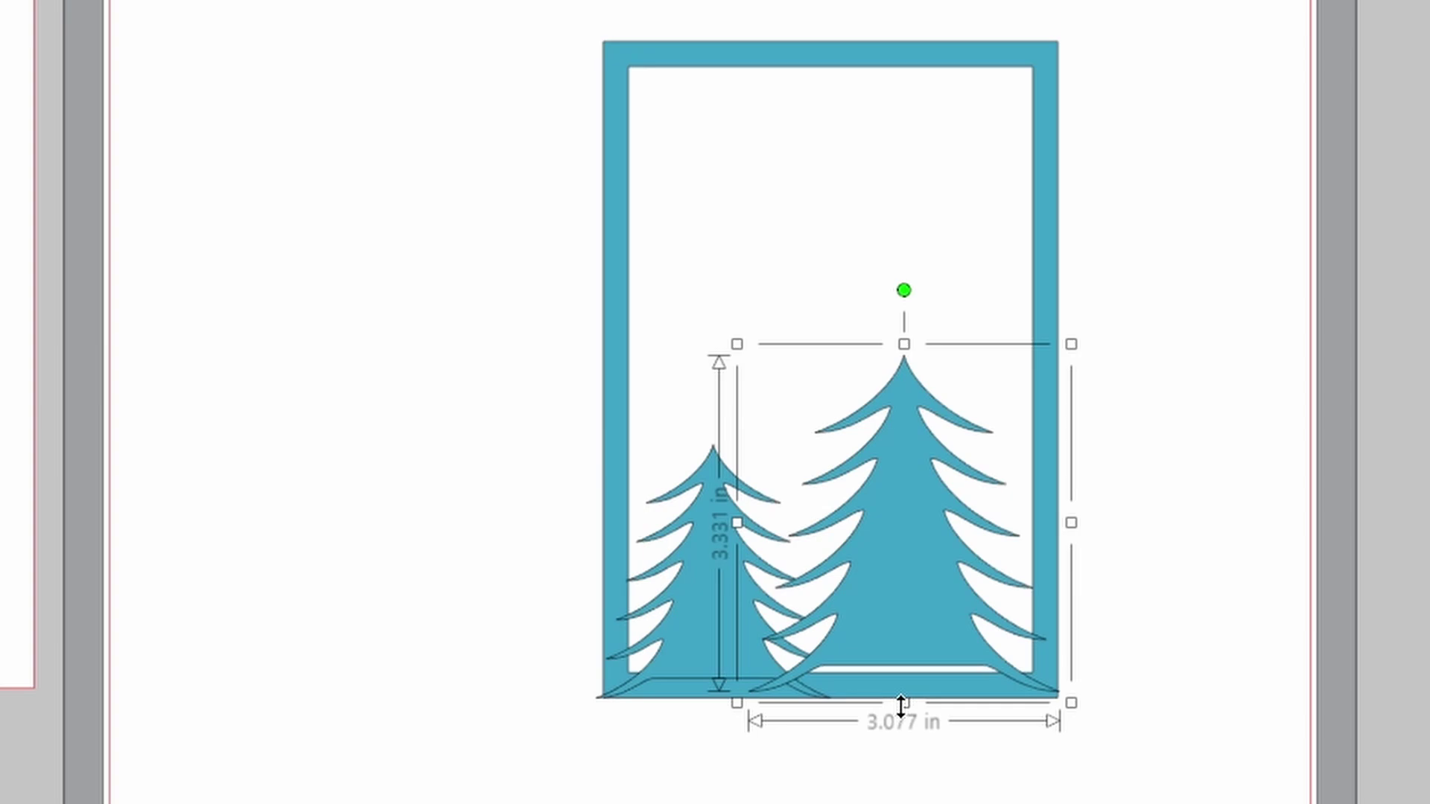
# - Enlarge the right tree slightly and nudge both trees into position along the frame's bottom
pyautogui.moveTo(1070, 702); pyautogui.dragTo(1077, 721)
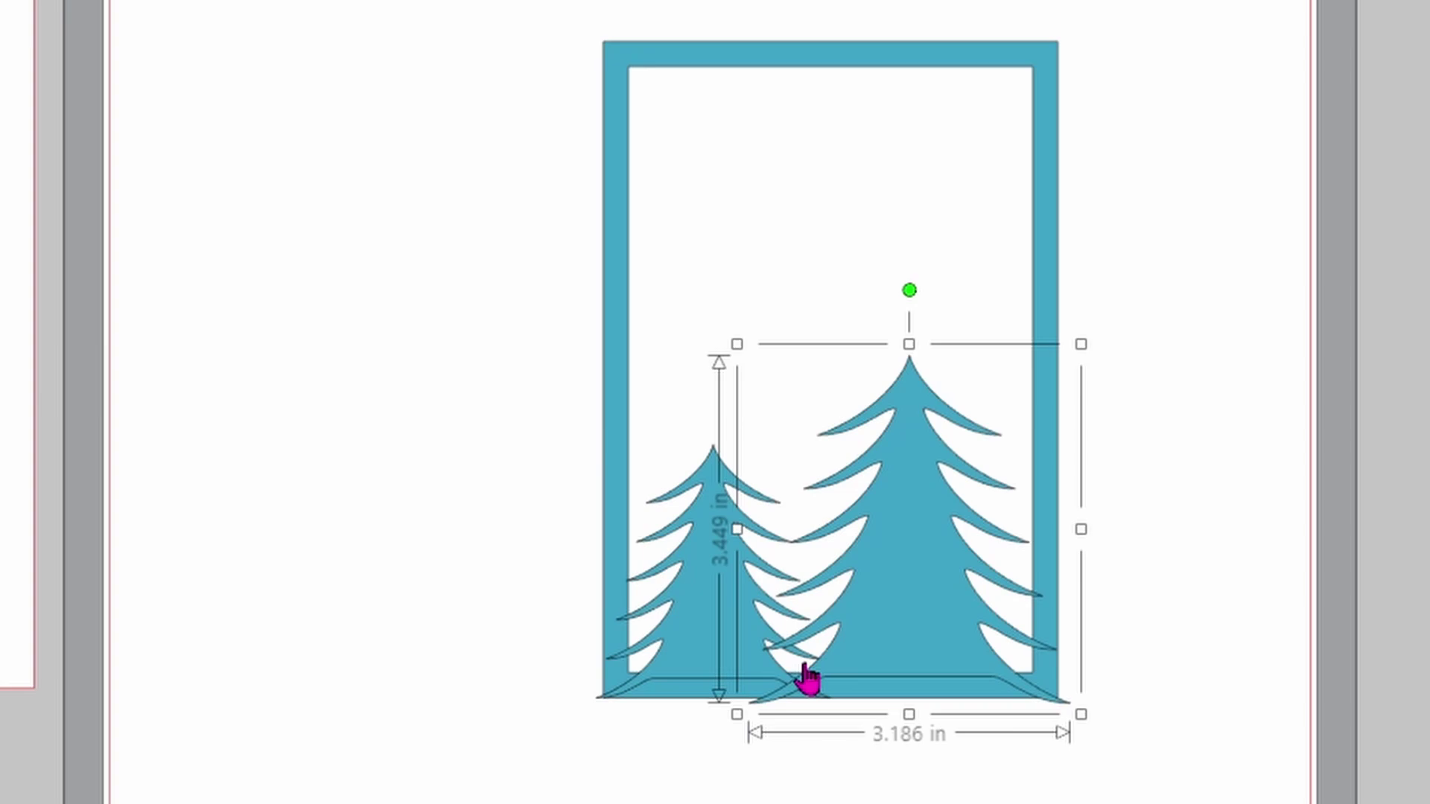
pyautogui.press('Up')
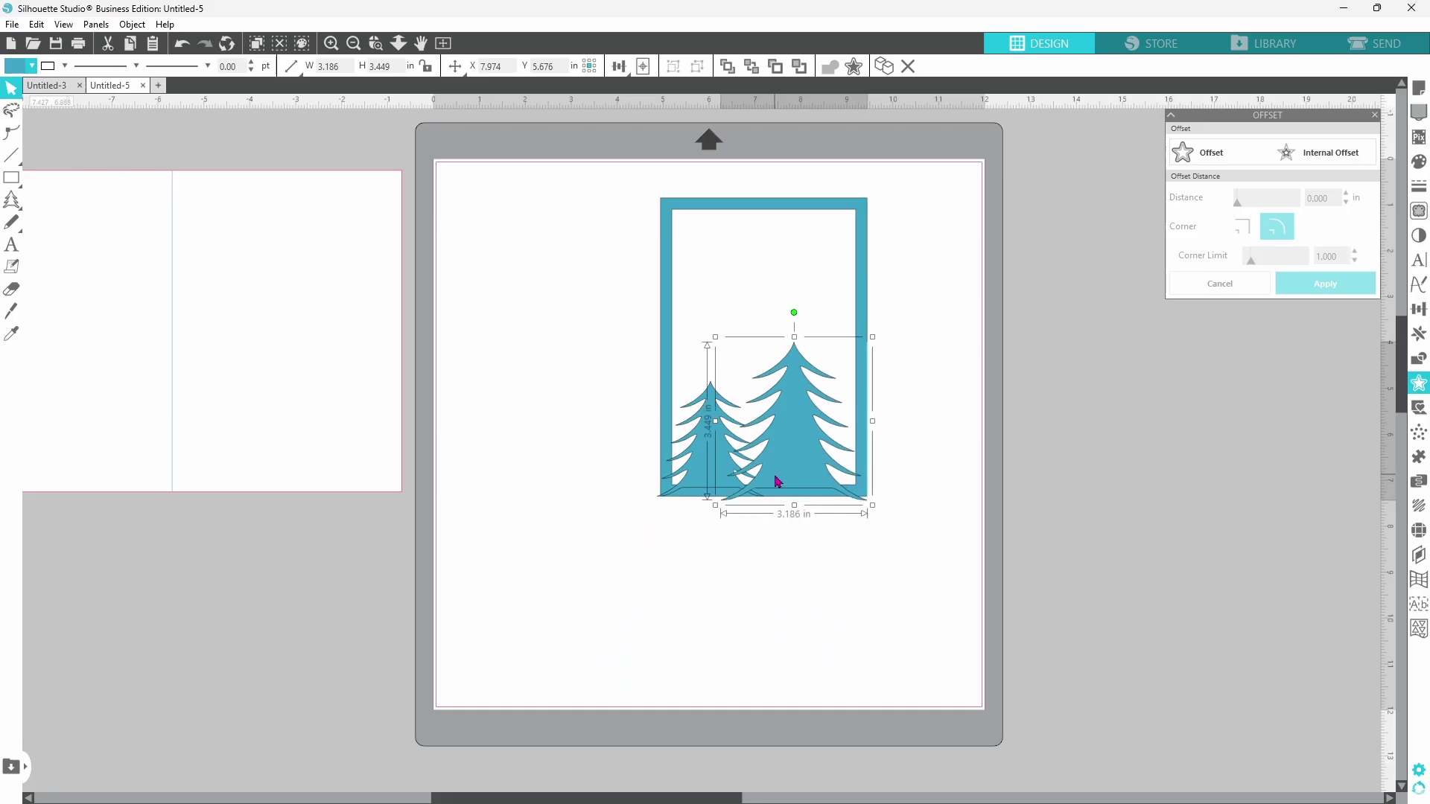
pyautogui.click(705, 467)
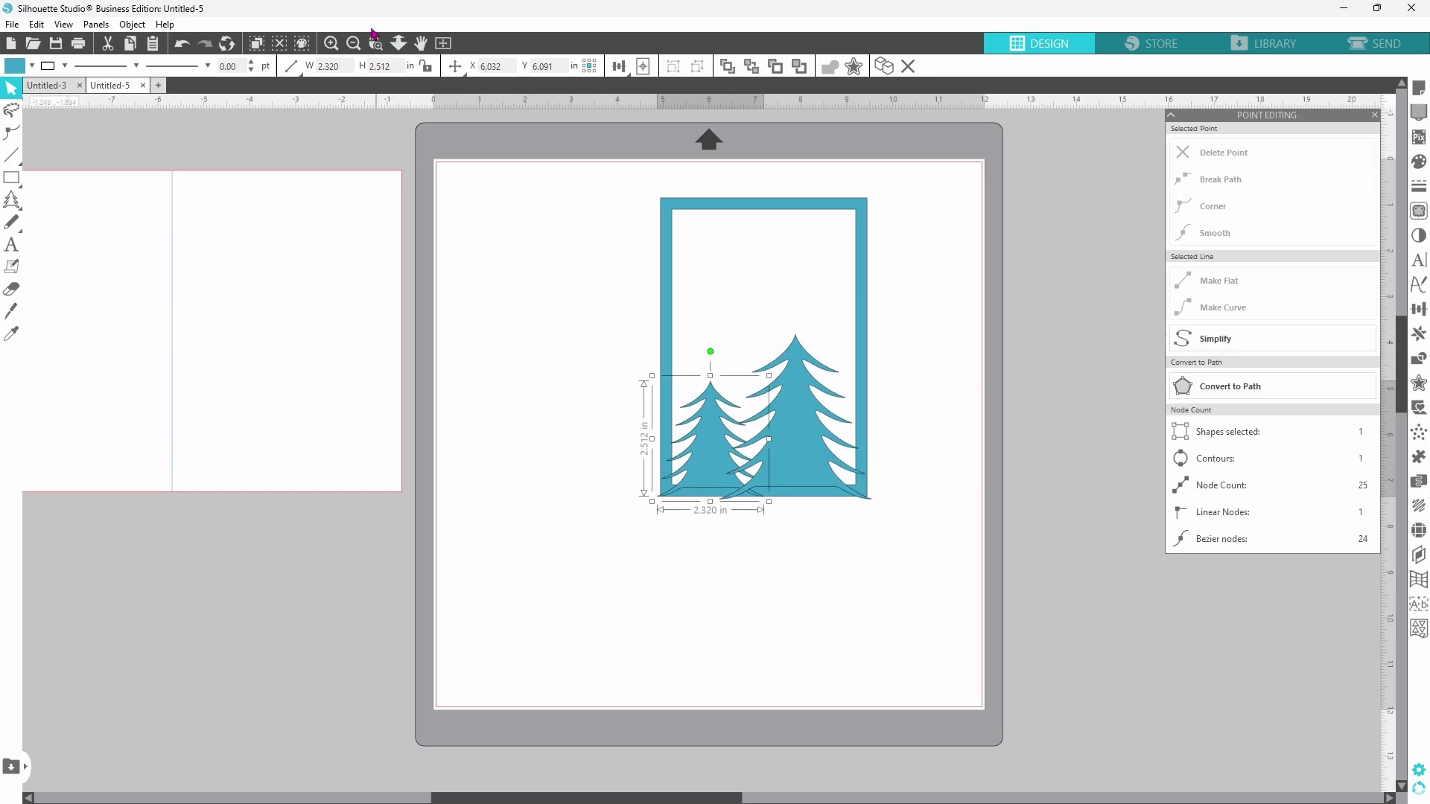
pyautogui.scroll(5, 740, 474)
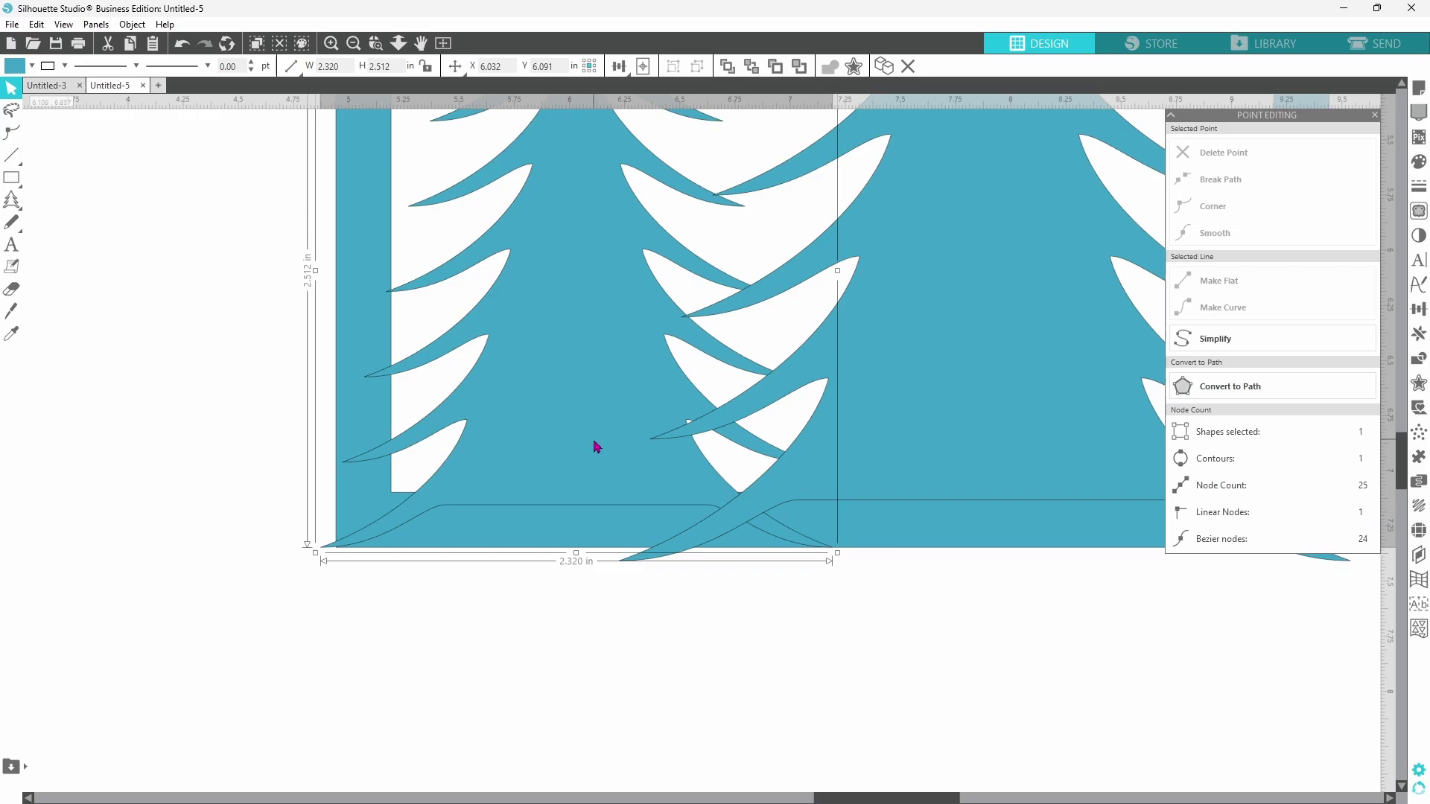
pyautogui.moveTo(595, 445); pyautogui.dragTo(598, 456)
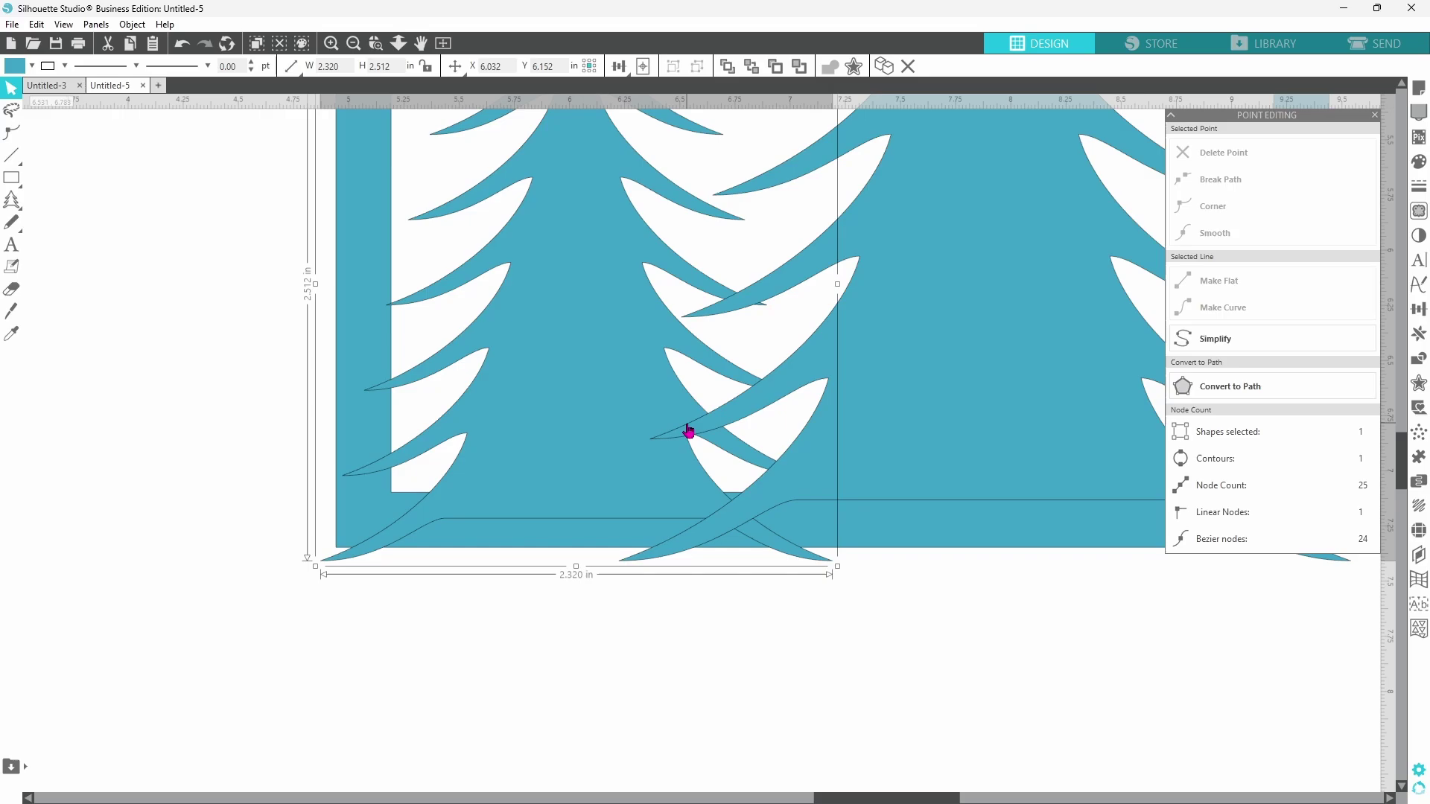
# - Draw a four-pointed arrow star beside the frame, slim its arms, and convert it to a path
pyautogui.hotkey('ctrl', '1')
pyautogui.click(936, 342)
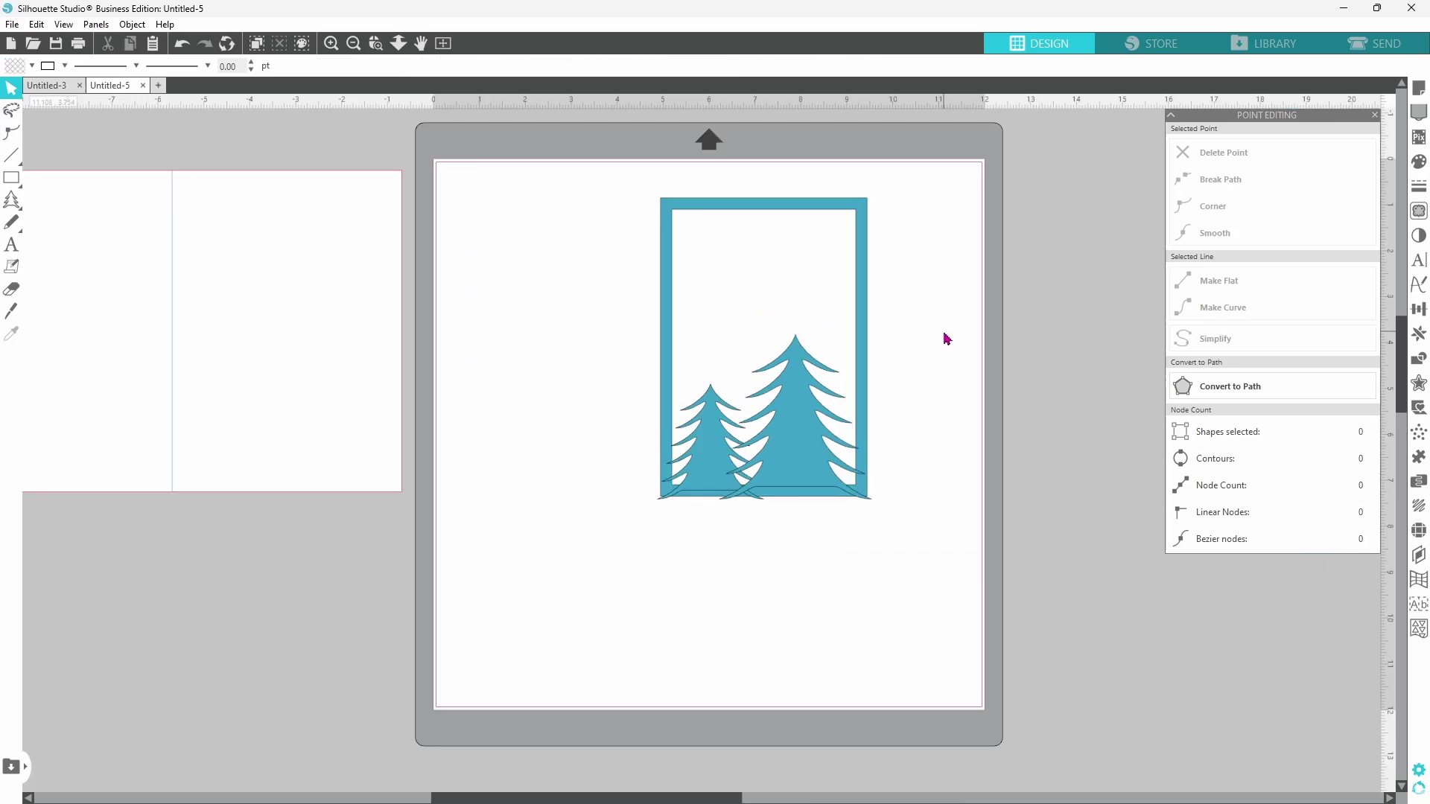
pyautogui.click(11, 201)
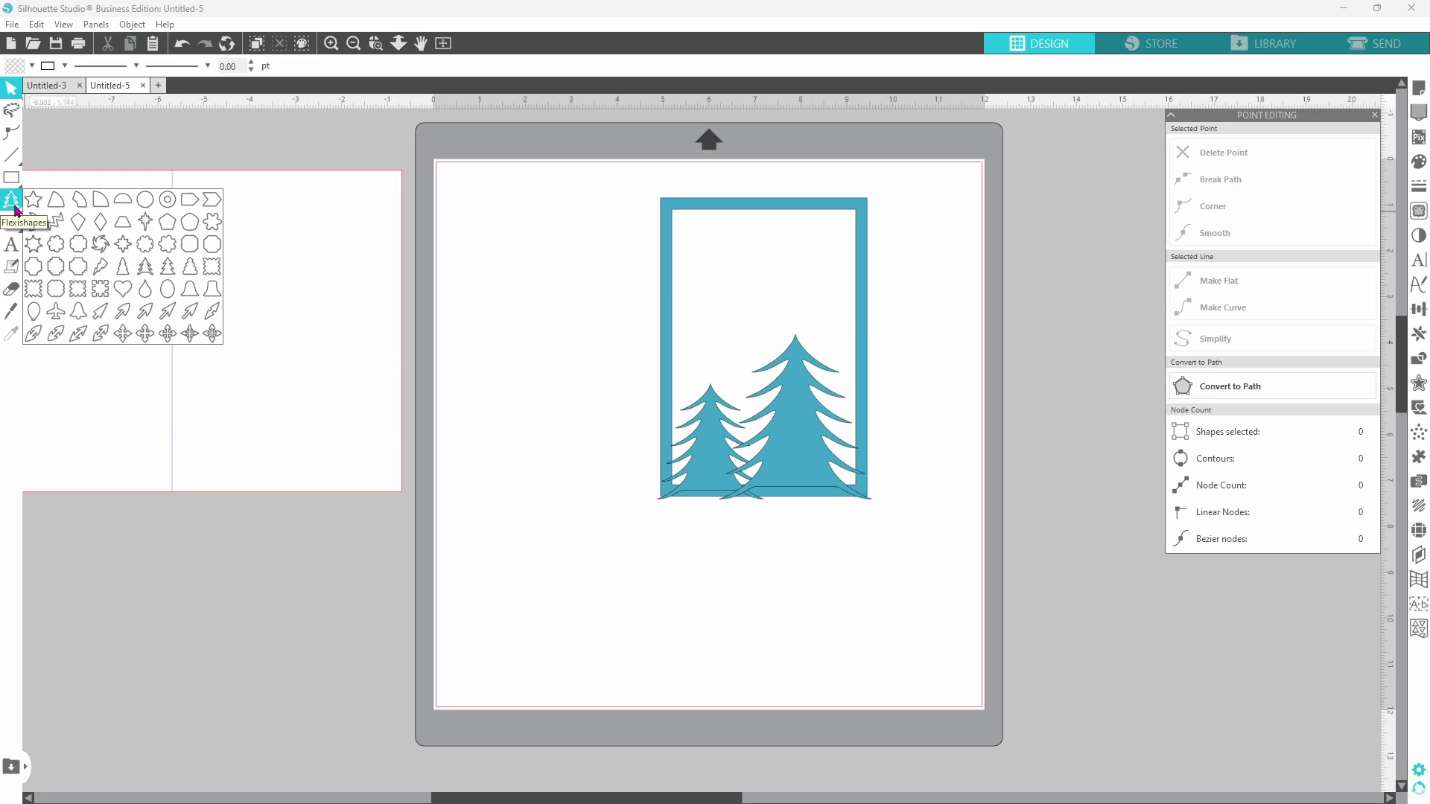
pyautogui.click(190, 335)
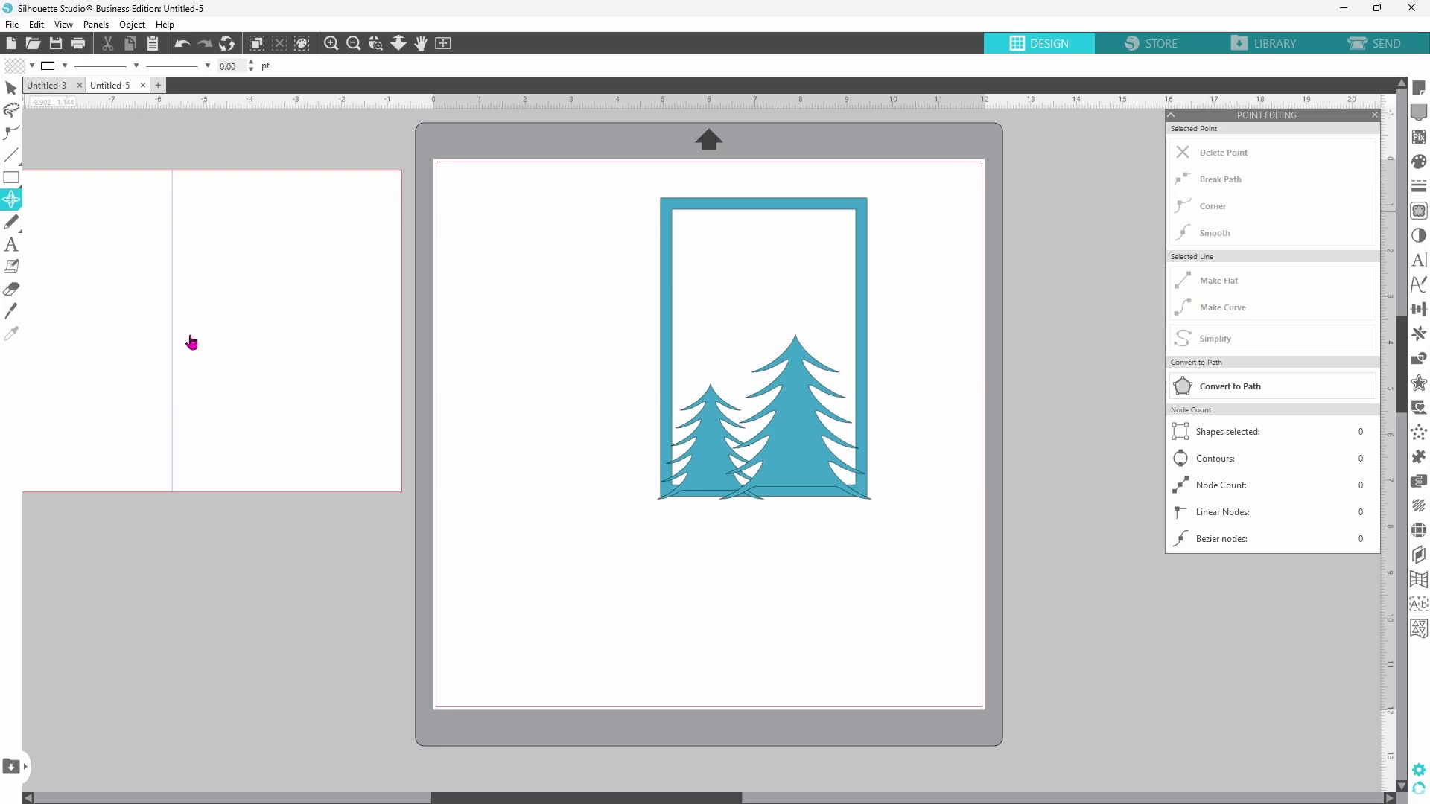
pyautogui.moveTo(532, 283); pyautogui.dragTo(554, 443)
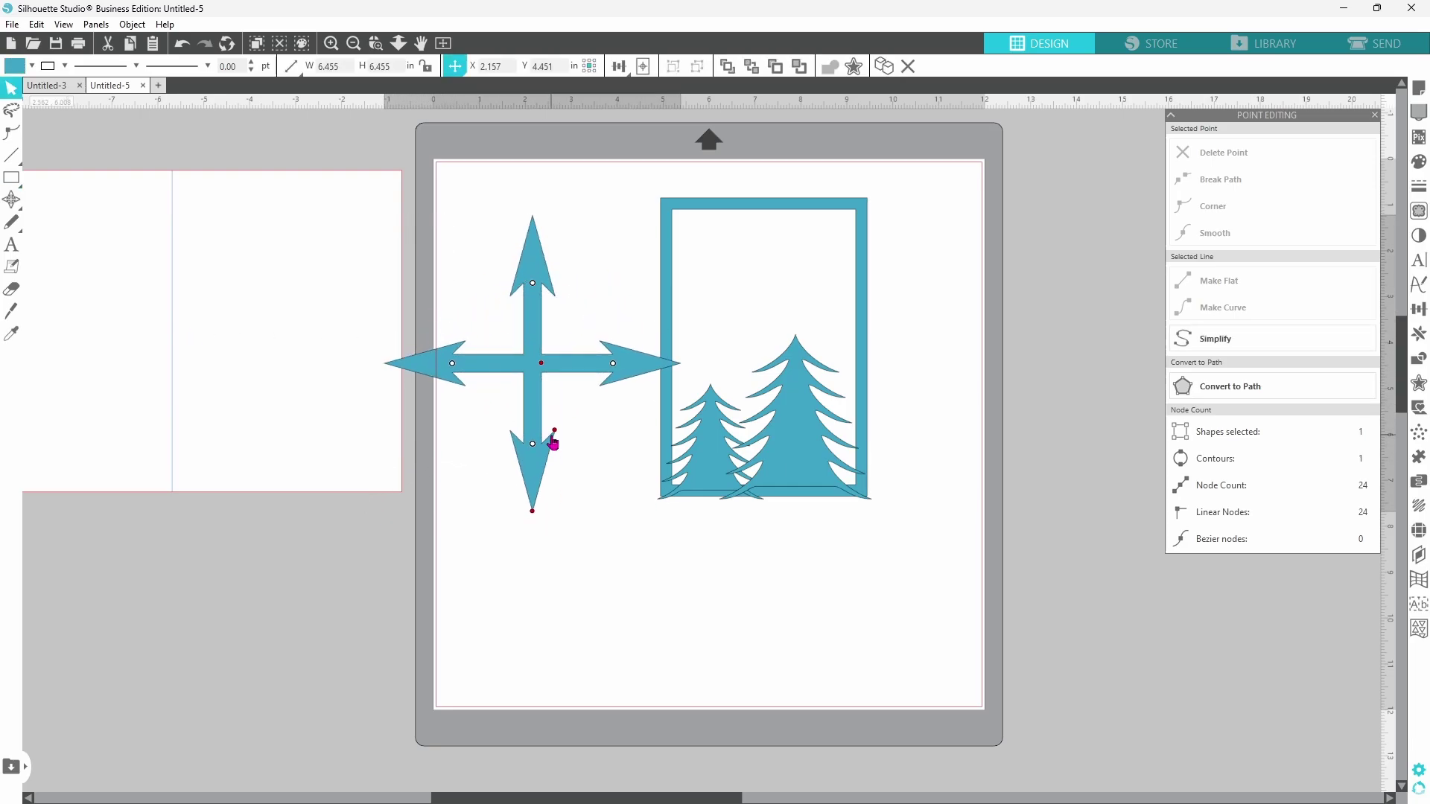
pyautogui.moveTo(533, 511); pyautogui.dragTo(539, 495)
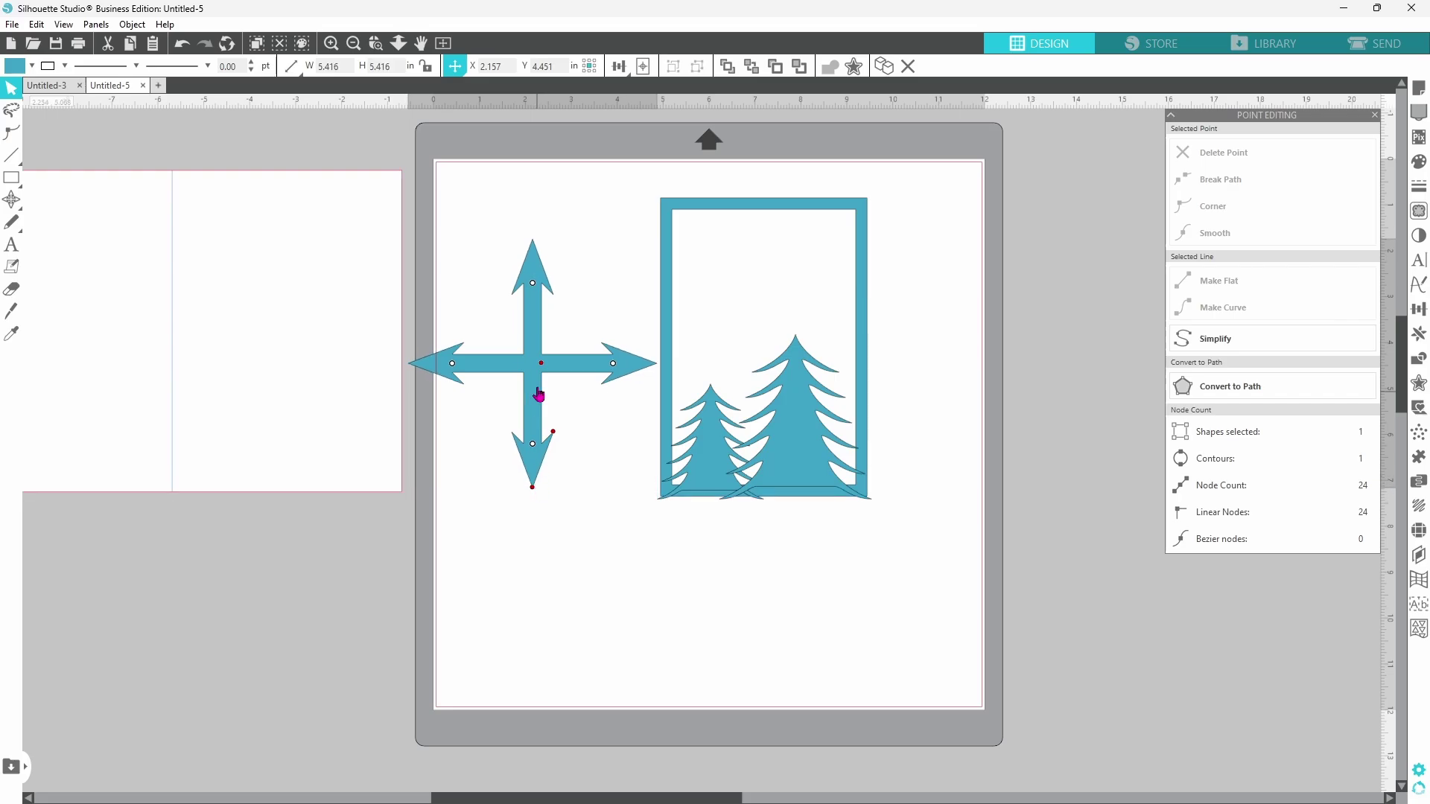
pyautogui.moveTo(546, 368); pyautogui.dragTo(541, 375)
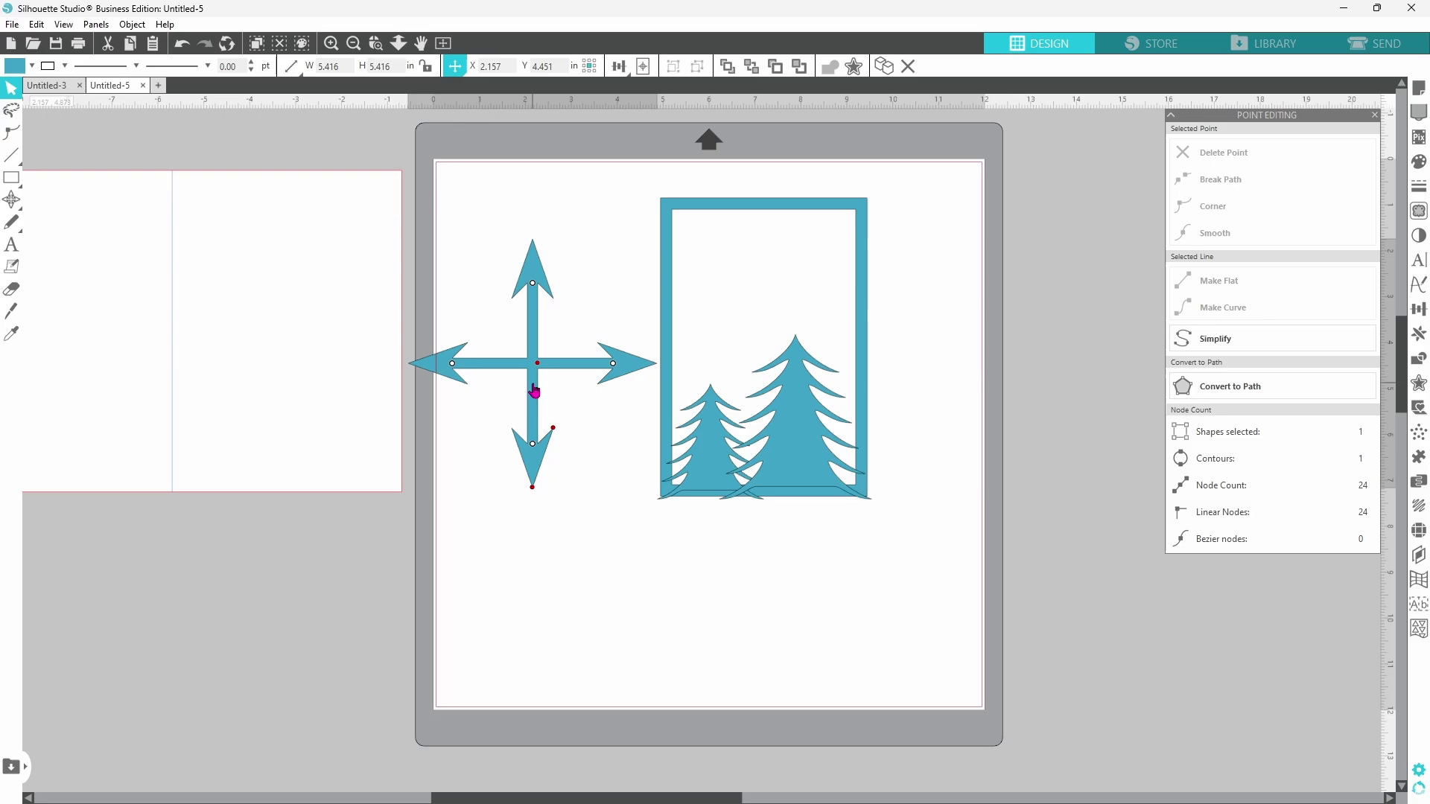
pyautogui.rightClick(534, 388)
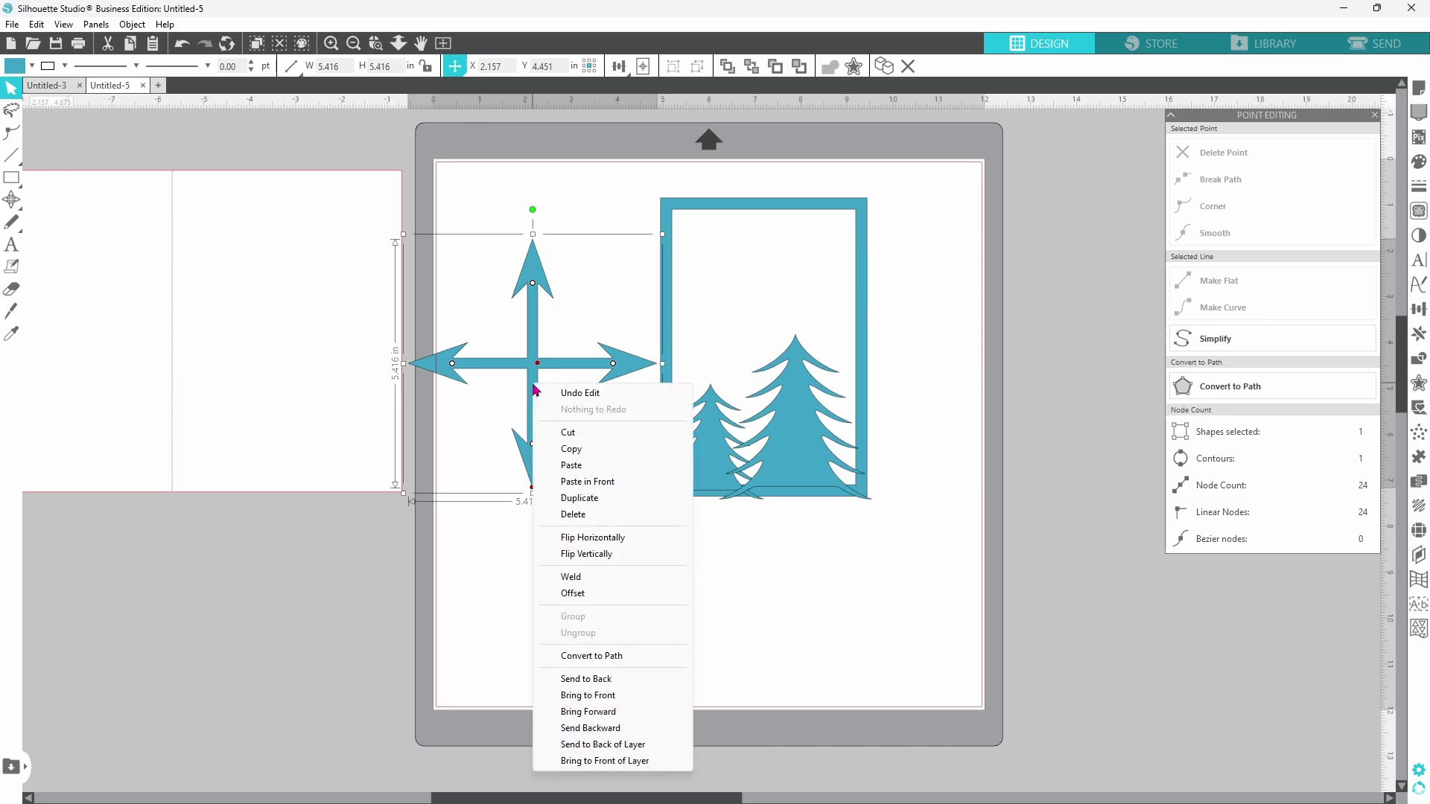
pyautogui.click(607, 655)
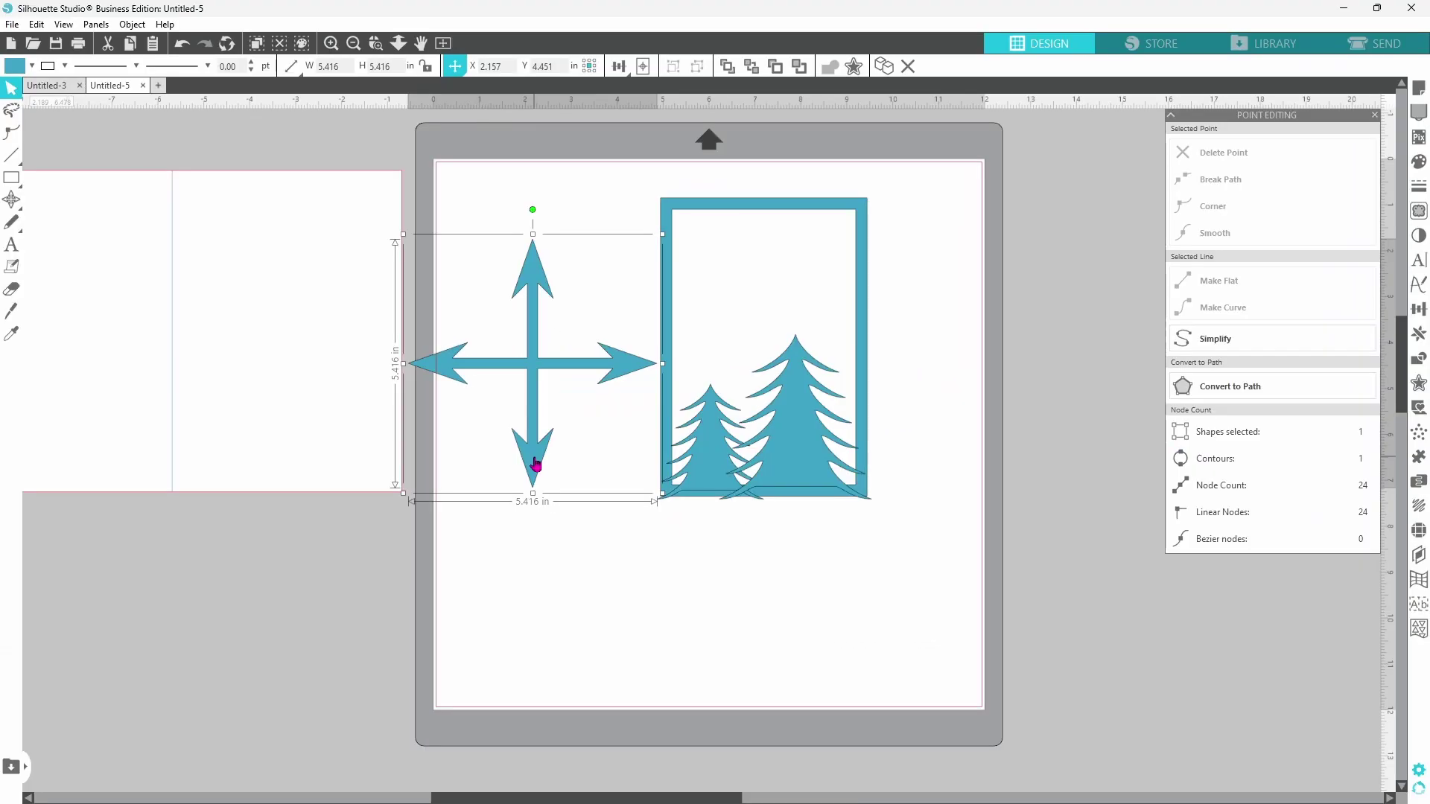
# - Duplicate the arrow star, rotate the copy 45°, and shorten it to about 4.4 in
pyautogui.rightClick(676, 573)
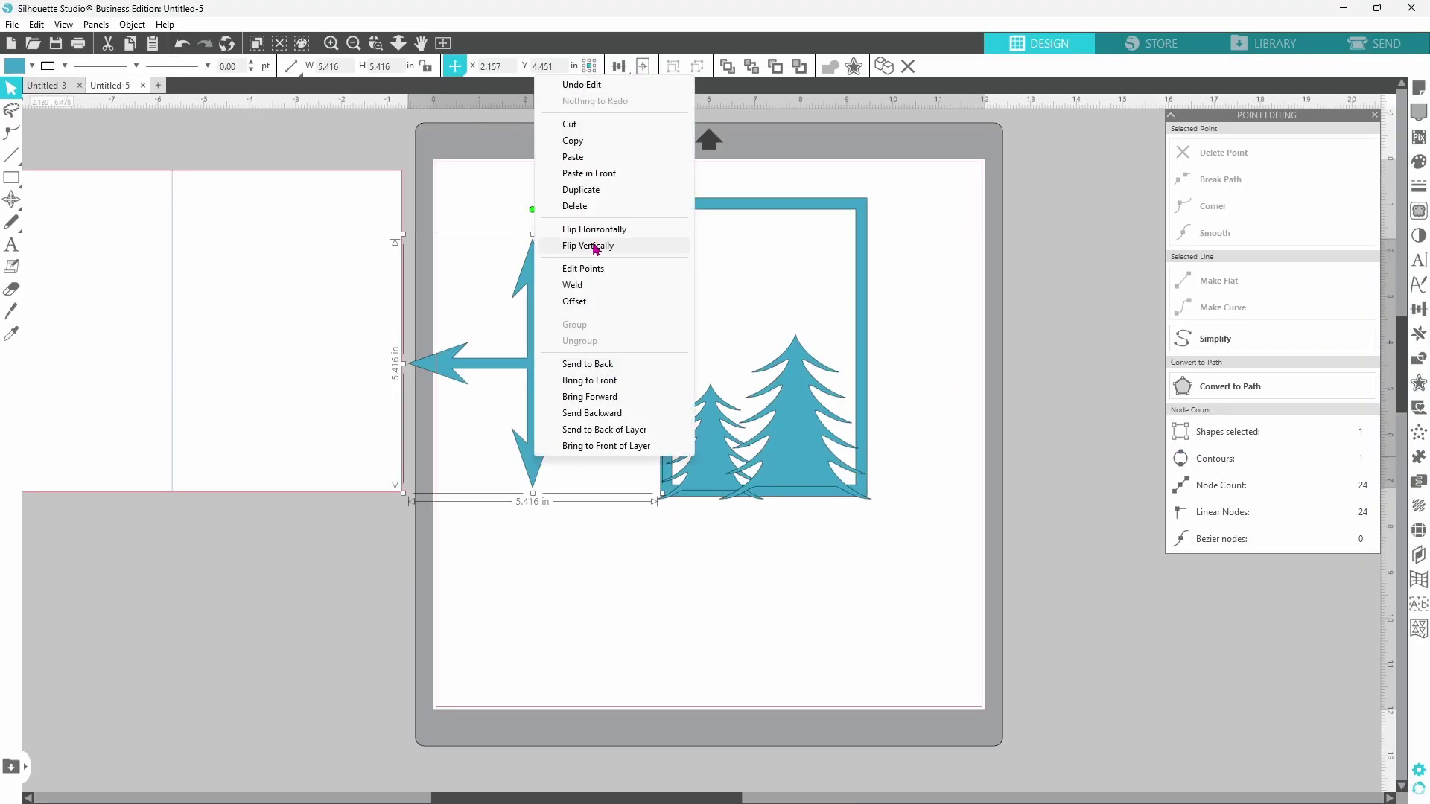
pyautogui.click(589, 190)
pyautogui.click(1423, 313)
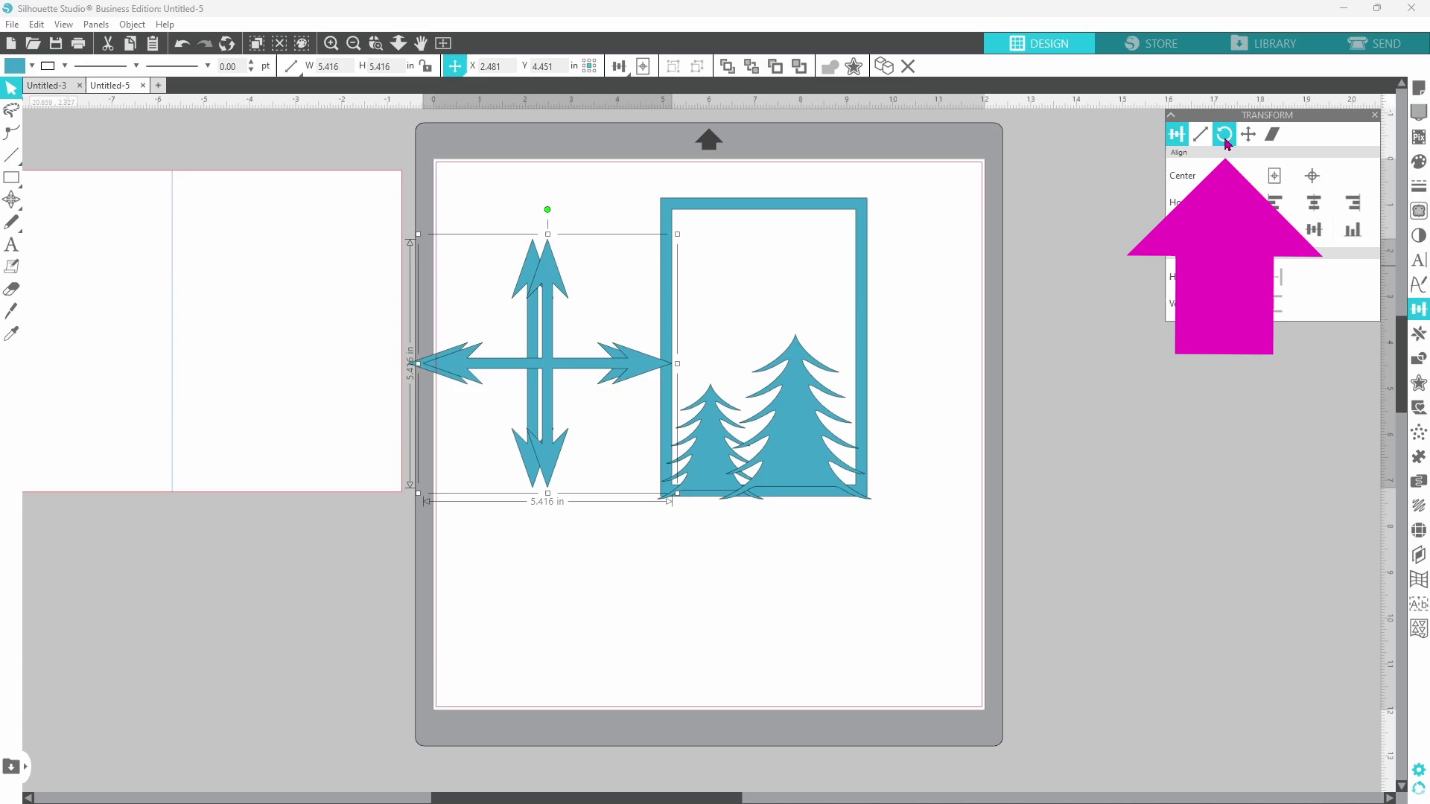
pyautogui.click(1225, 135)
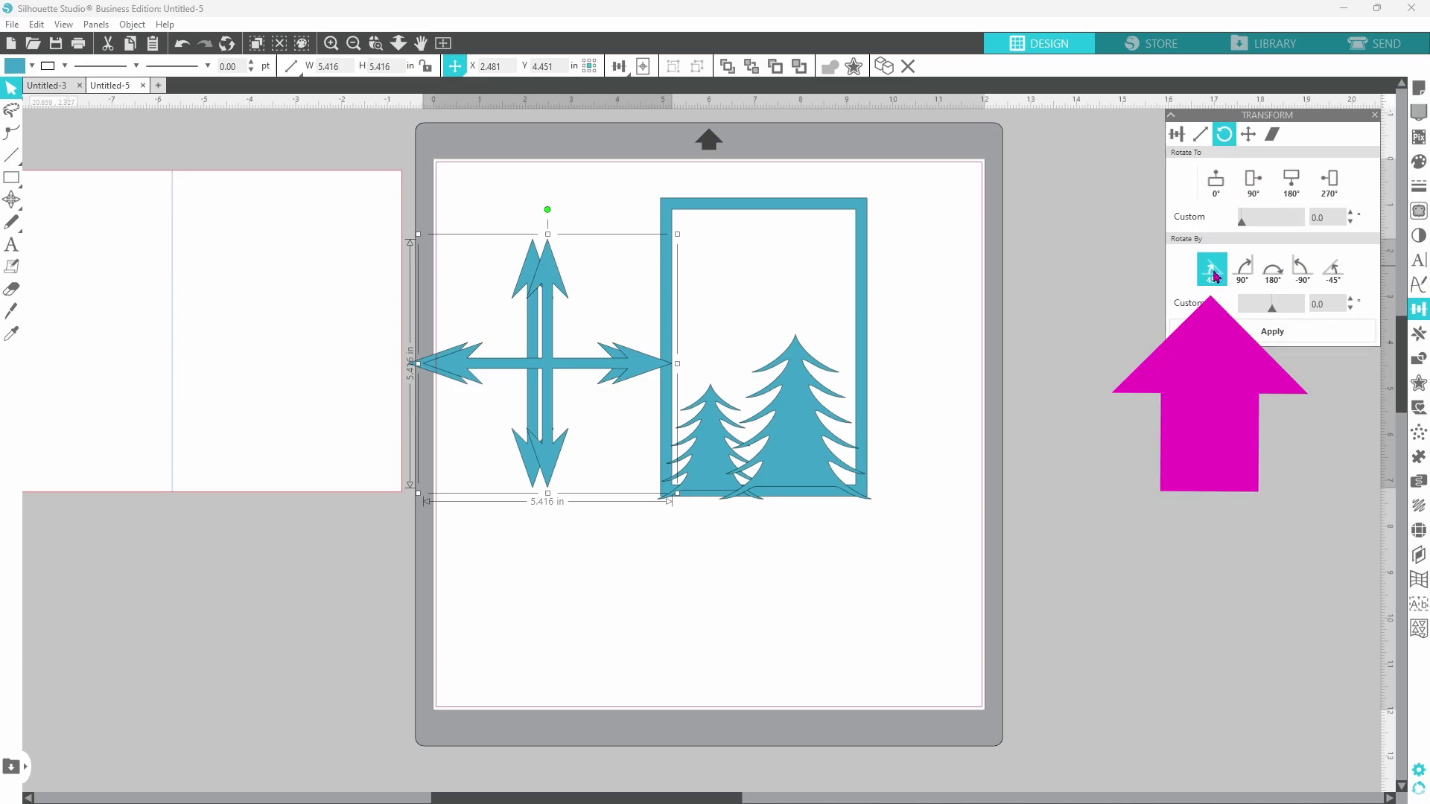
pyautogui.click(1212, 269)
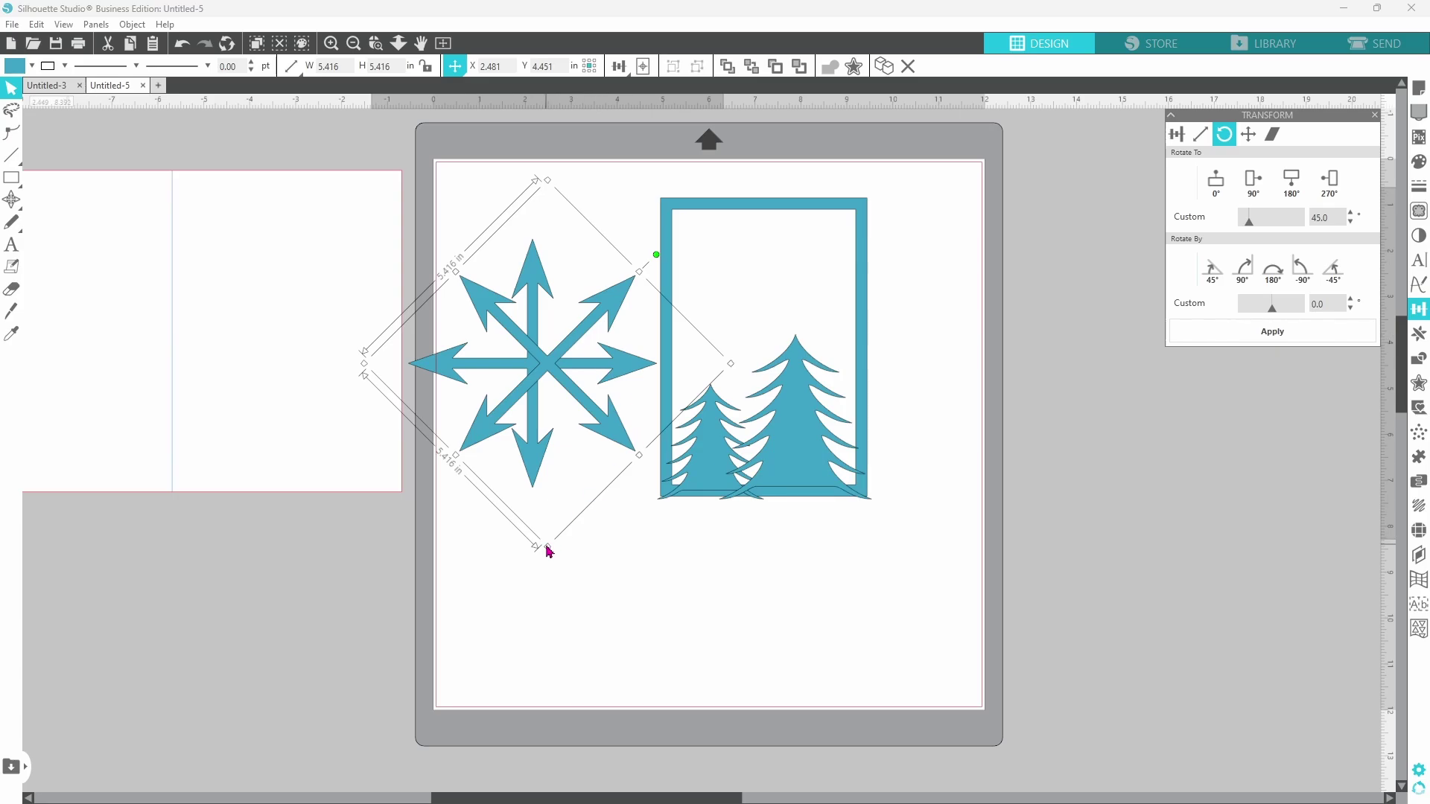
pyautogui.moveTo(548, 551); pyautogui.dragTo(539, 488)
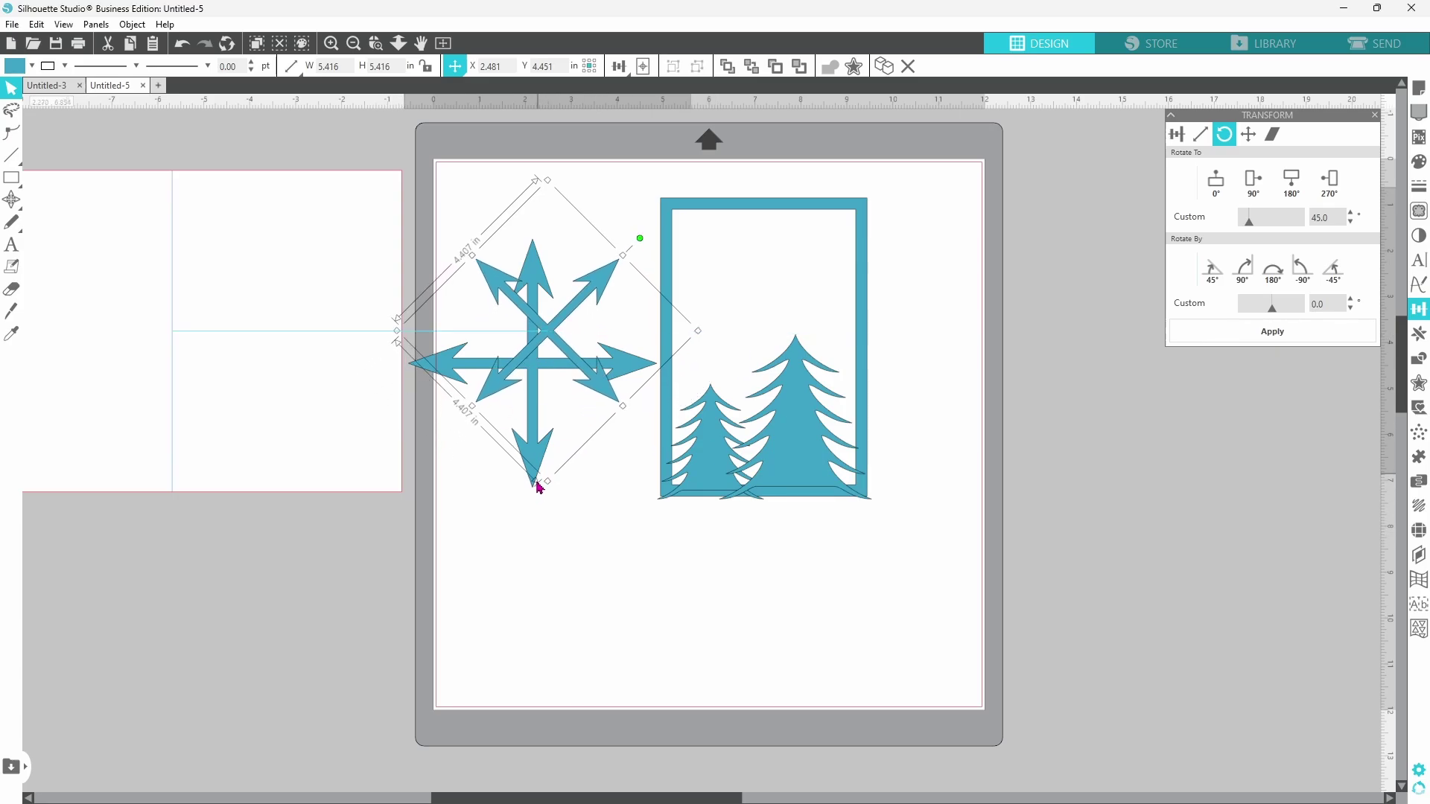
# - Weld both arrow stars into one snowflake, shrink it to 1.013 in, and place it right of the frame's top
pyautogui.click(466, 185)
pyautogui.click(535, 257)
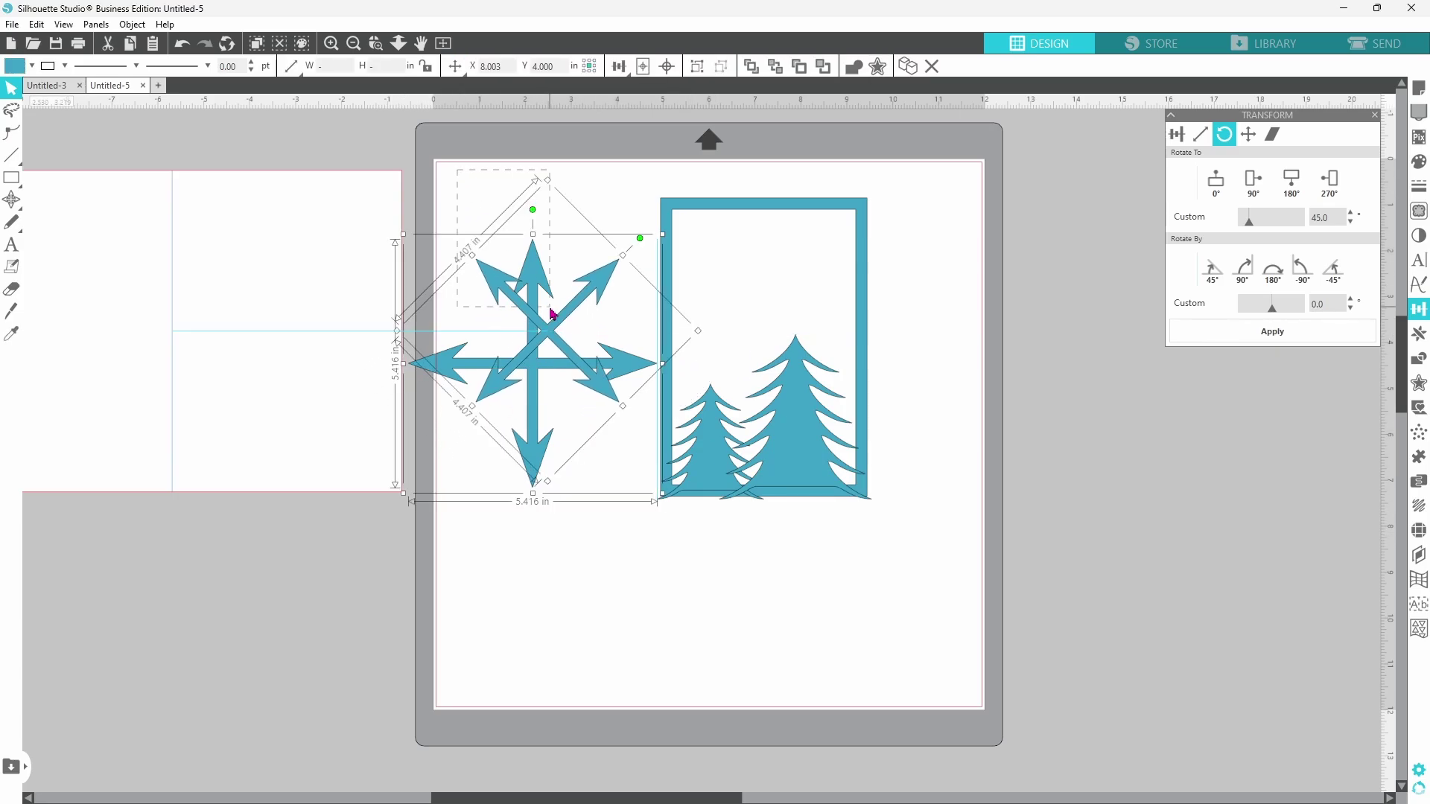
pyautogui.click(566, 237)
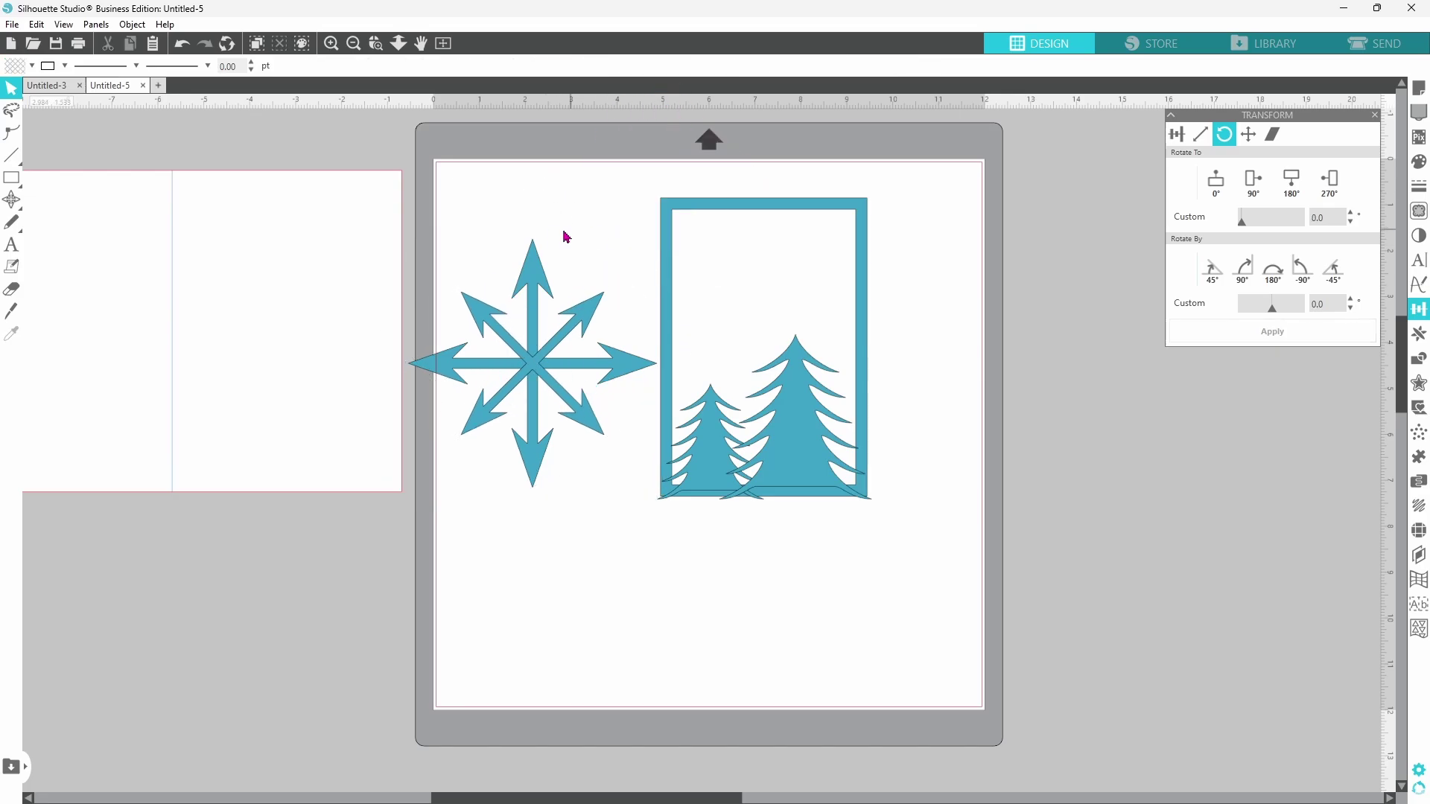
pyautogui.click(558, 362)
pyautogui.rightClick(557, 361)
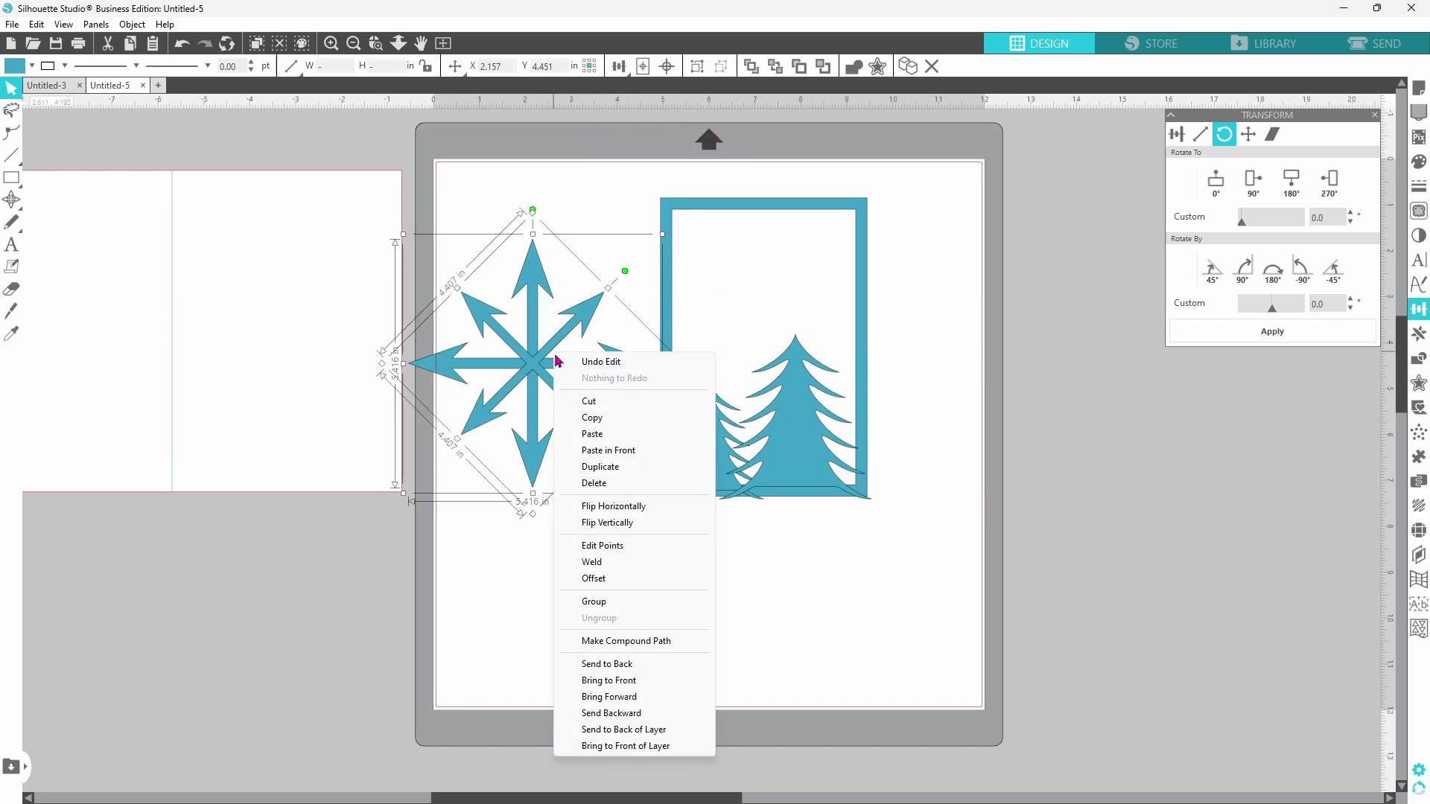
pyautogui.click(608, 569)
pyautogui.moveTo(662, 495); pyautogui.dragTo(793, 309)
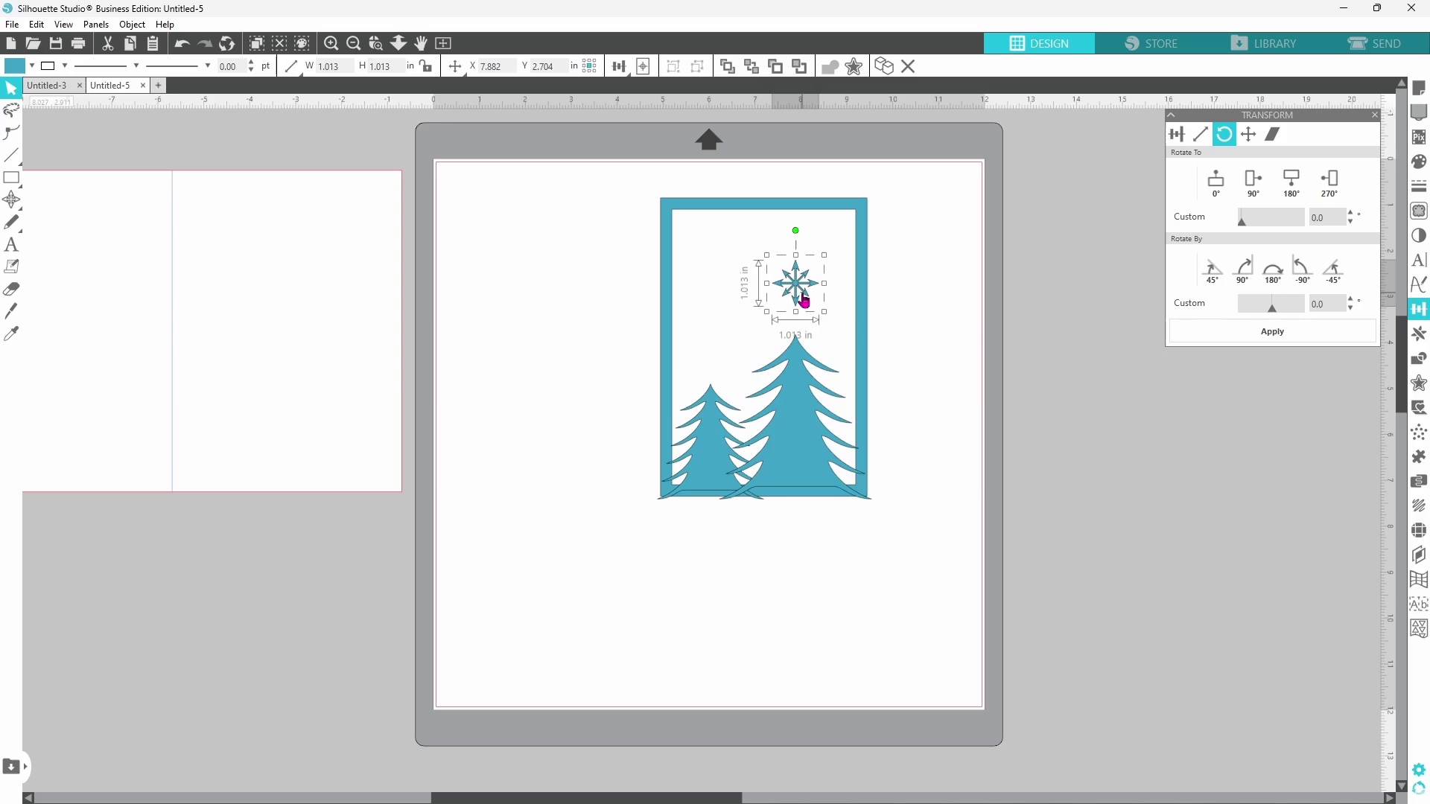
pyautogui.moveTo(808, 300); pyautogui.dragTo(927, 282)
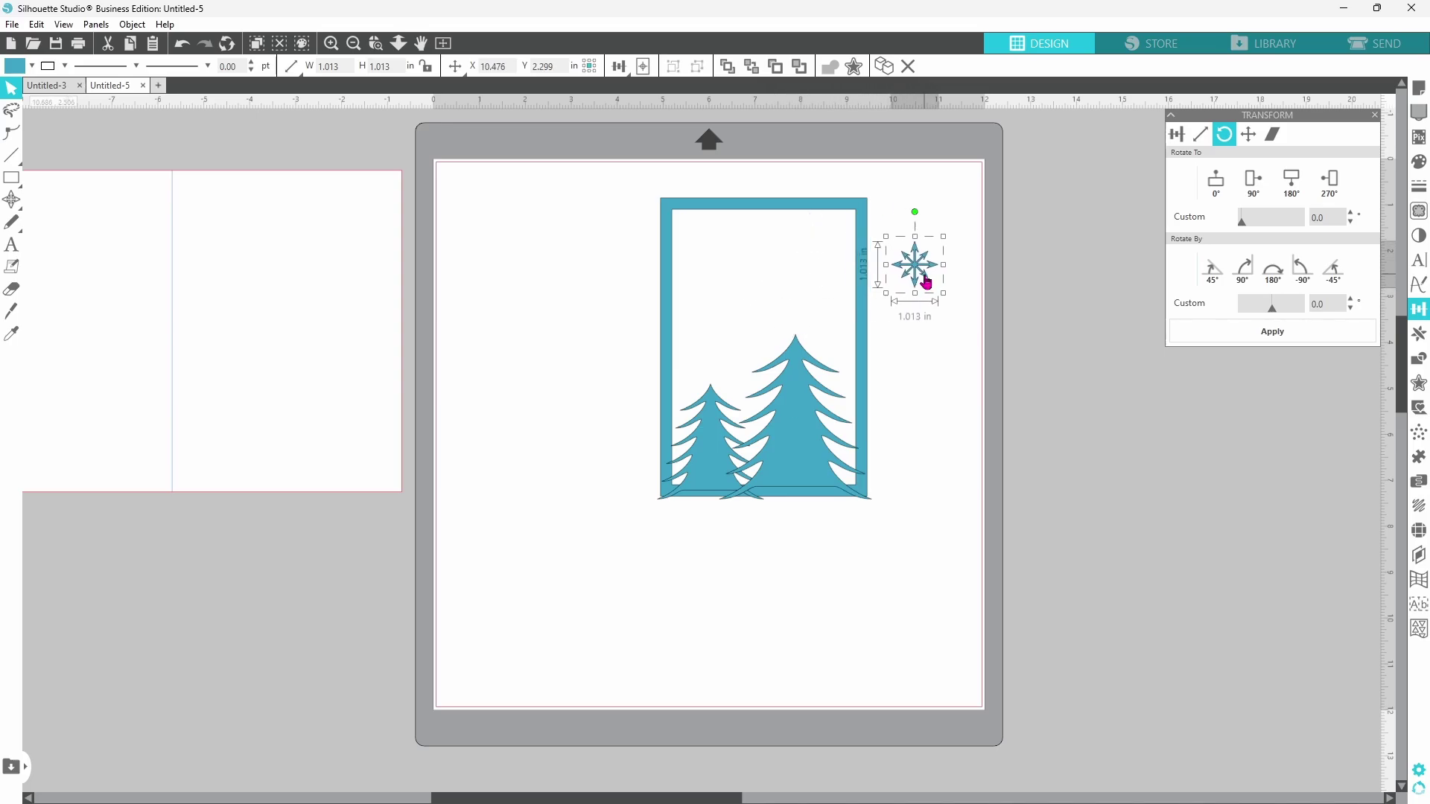
# - Type 'Merry' and 'Christmas' as two lines of text below the frame
pyautogui.click(11, 244)
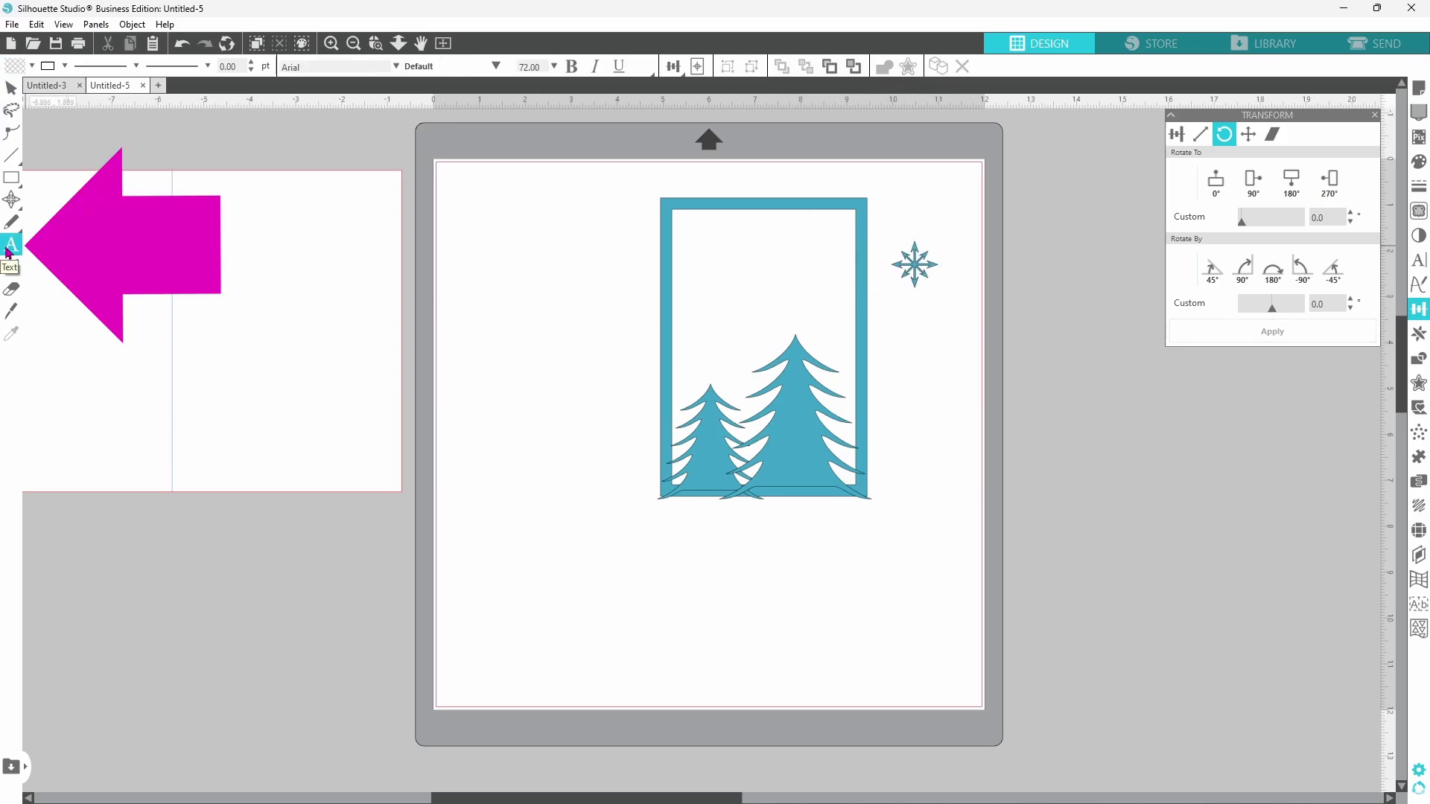
pyautogui.click(530, 584)
pyautogui.write('Merry')
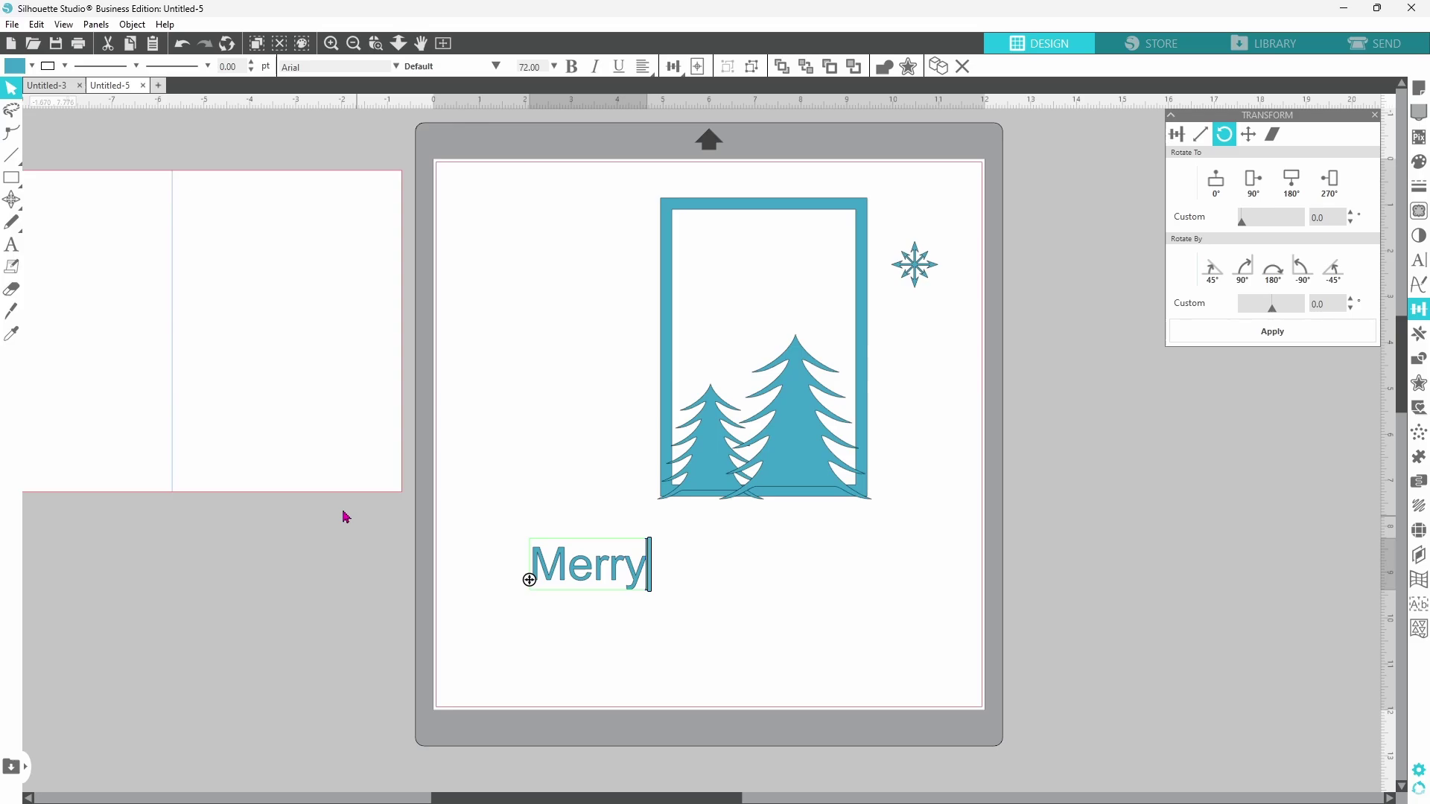
pyautogui.press('Escape')
pyautogui.write('Christmas')
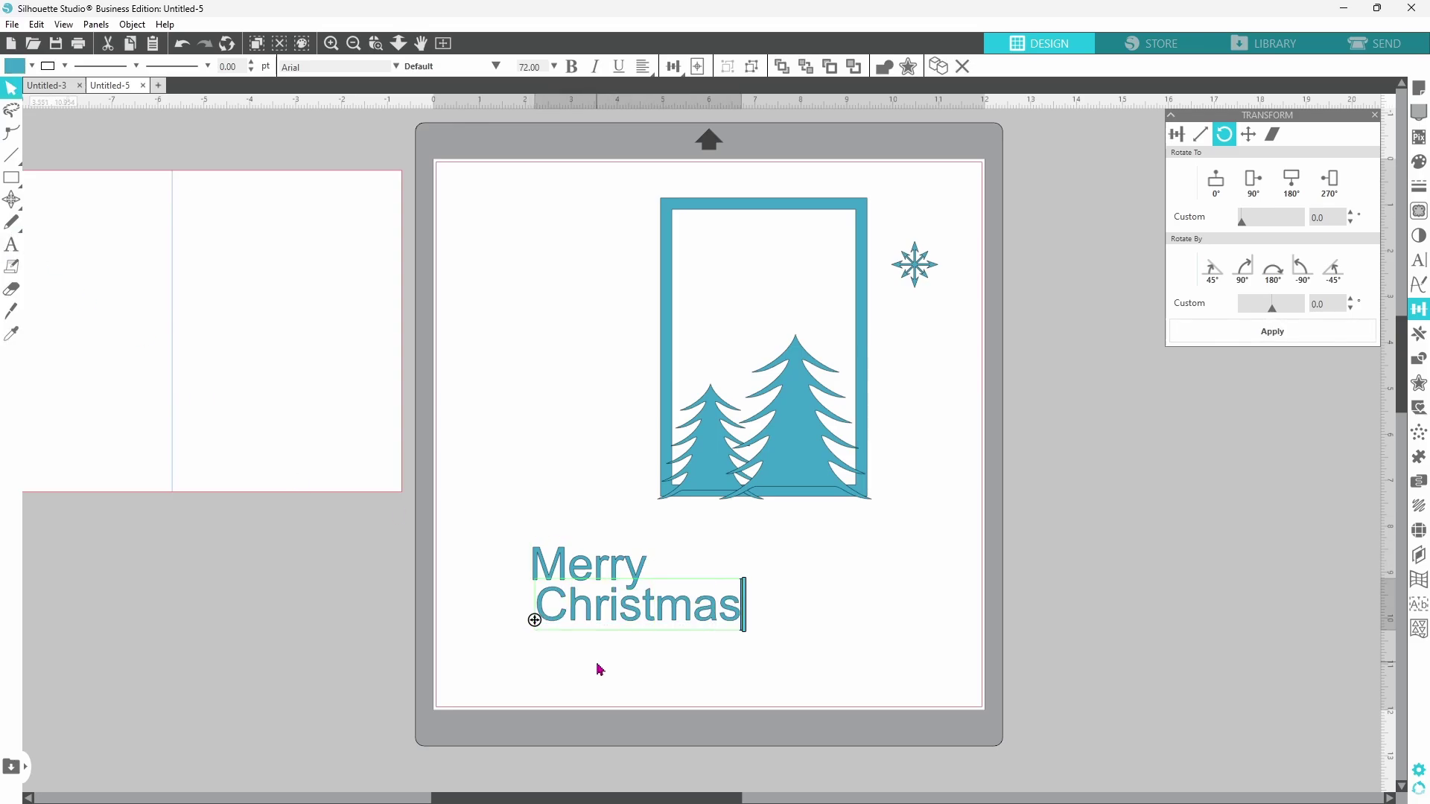
pyautogui.click(516, 526)
# - Set the text to the Spicy Chicken font and select both words
pyautogui.click(580, 601)
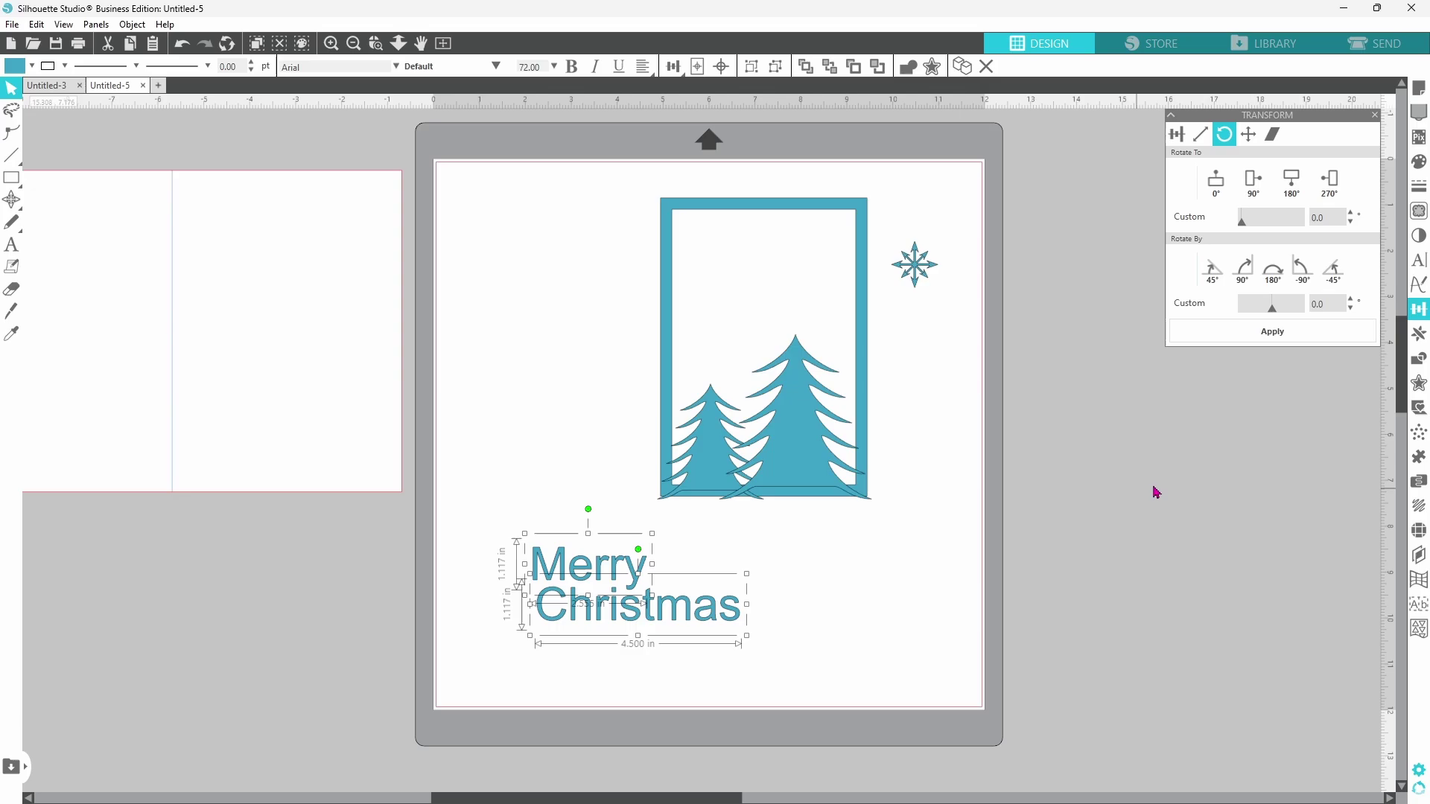
pyautogui.click(1417, 261)
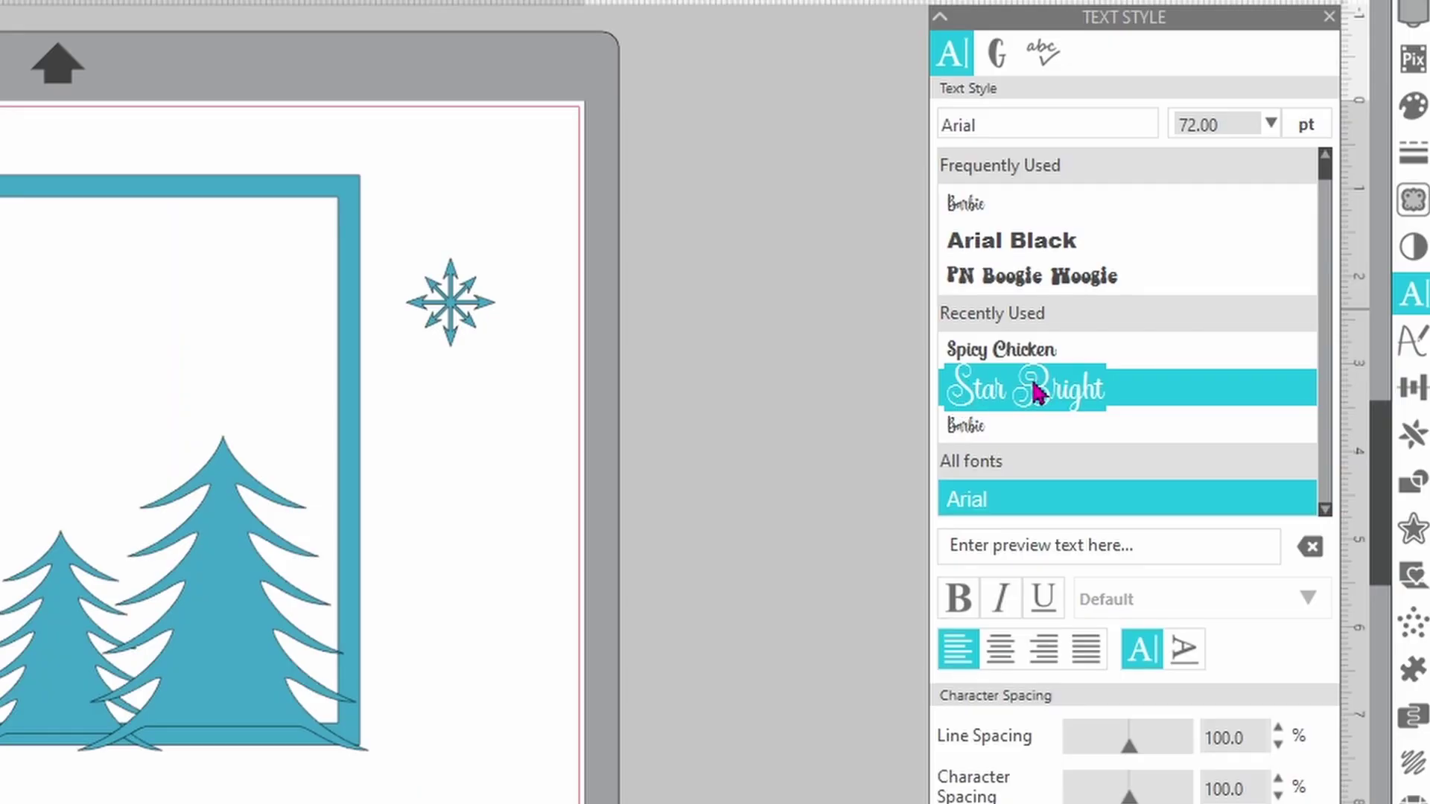
pyautogui.click(1032, 361)
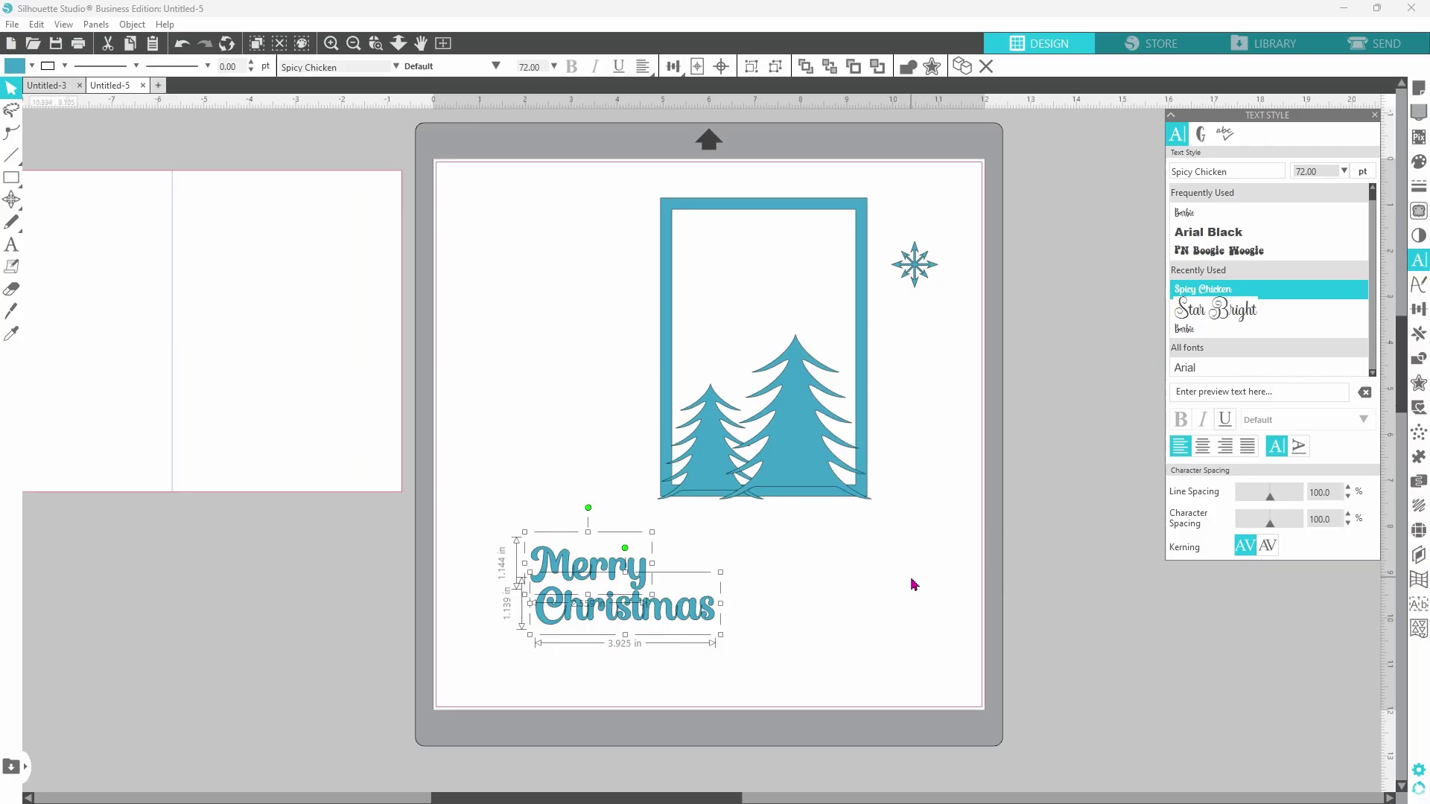
pyautogui.click(913, 584)
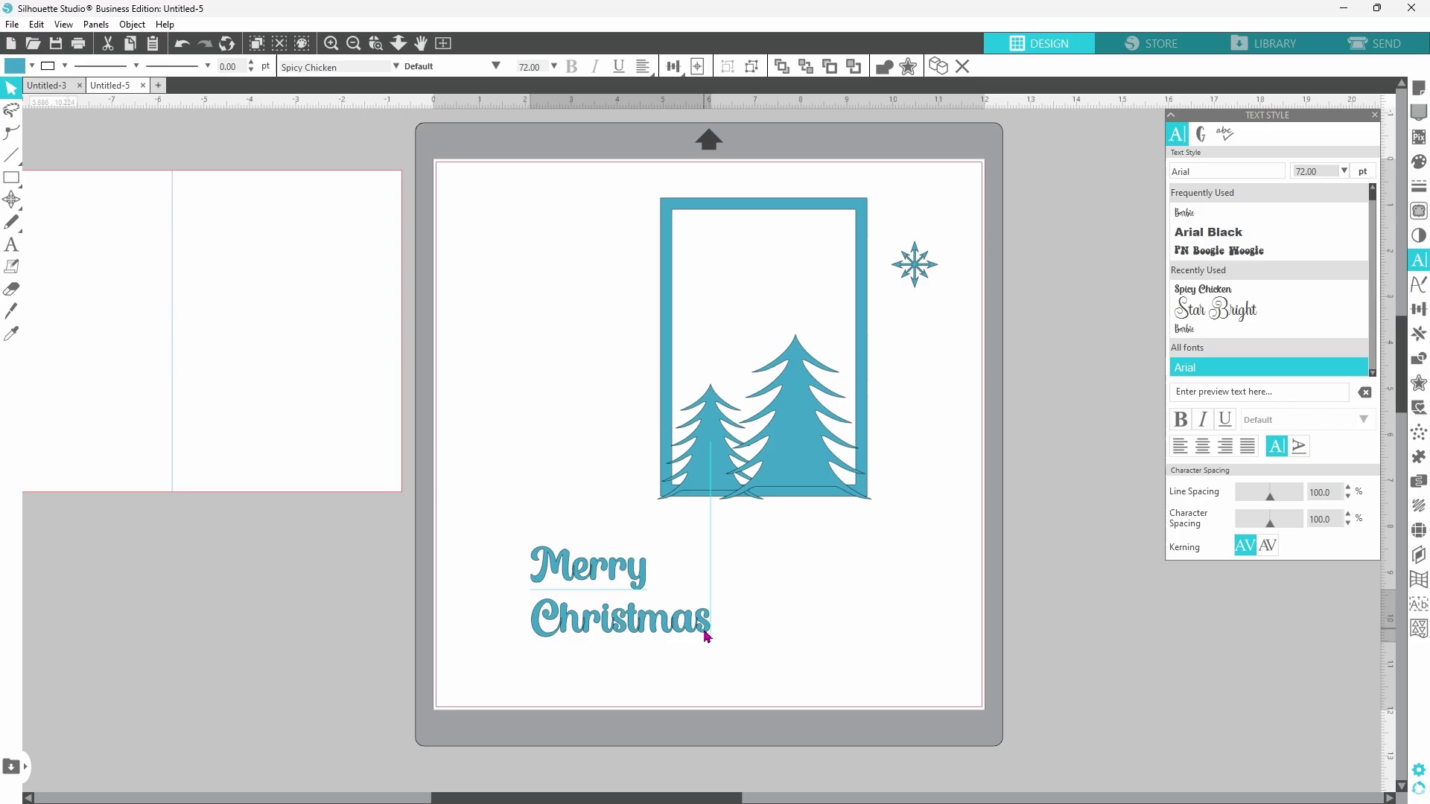
pyautogui.click(522, 573)
pyautogui.keyDown('shift'); pyautogui.click(629, 645); pyautogui.keyUp('shift')
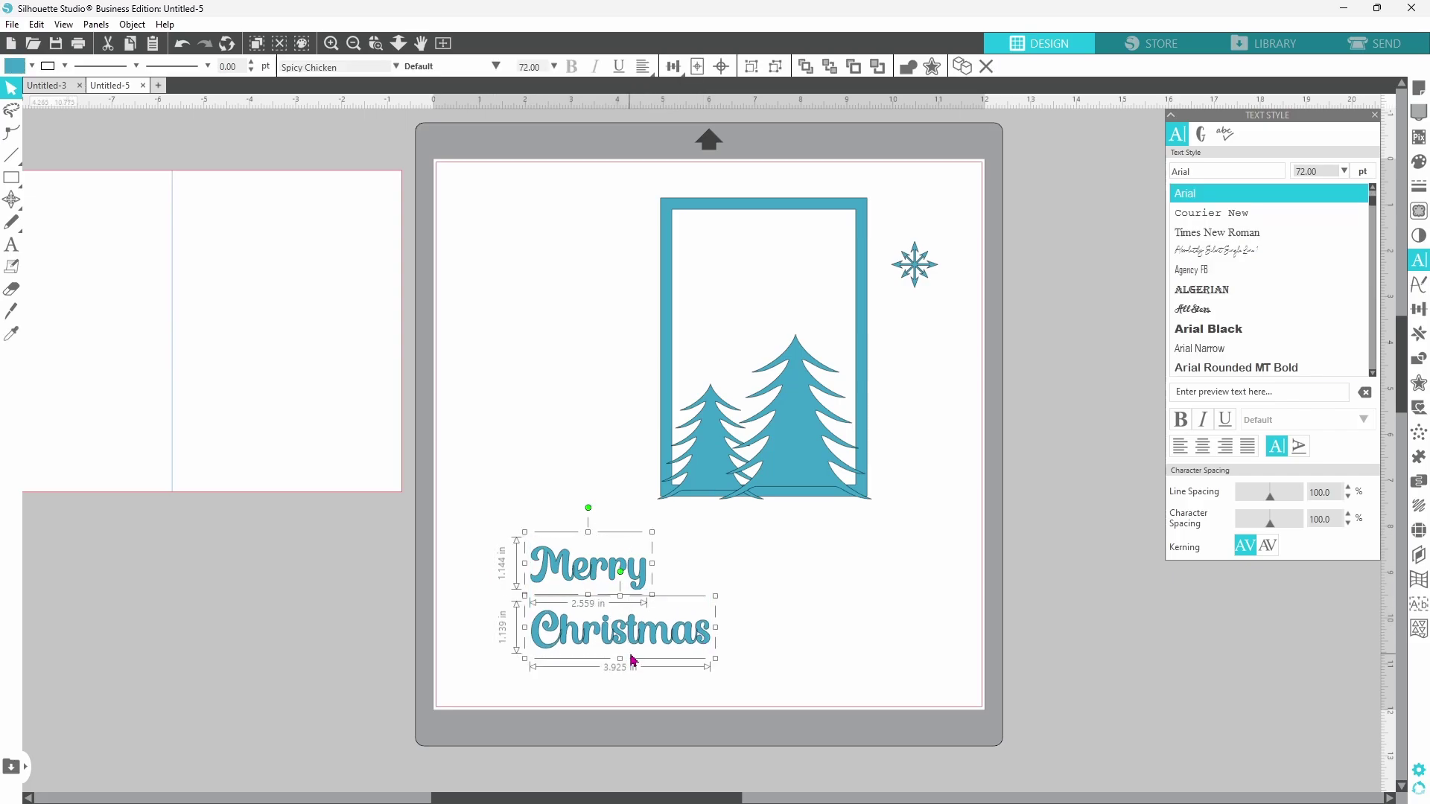
# - Undo welding the two words and ungroup 'Merry' into separate letters
pyautogui.rightClick(642, 641)
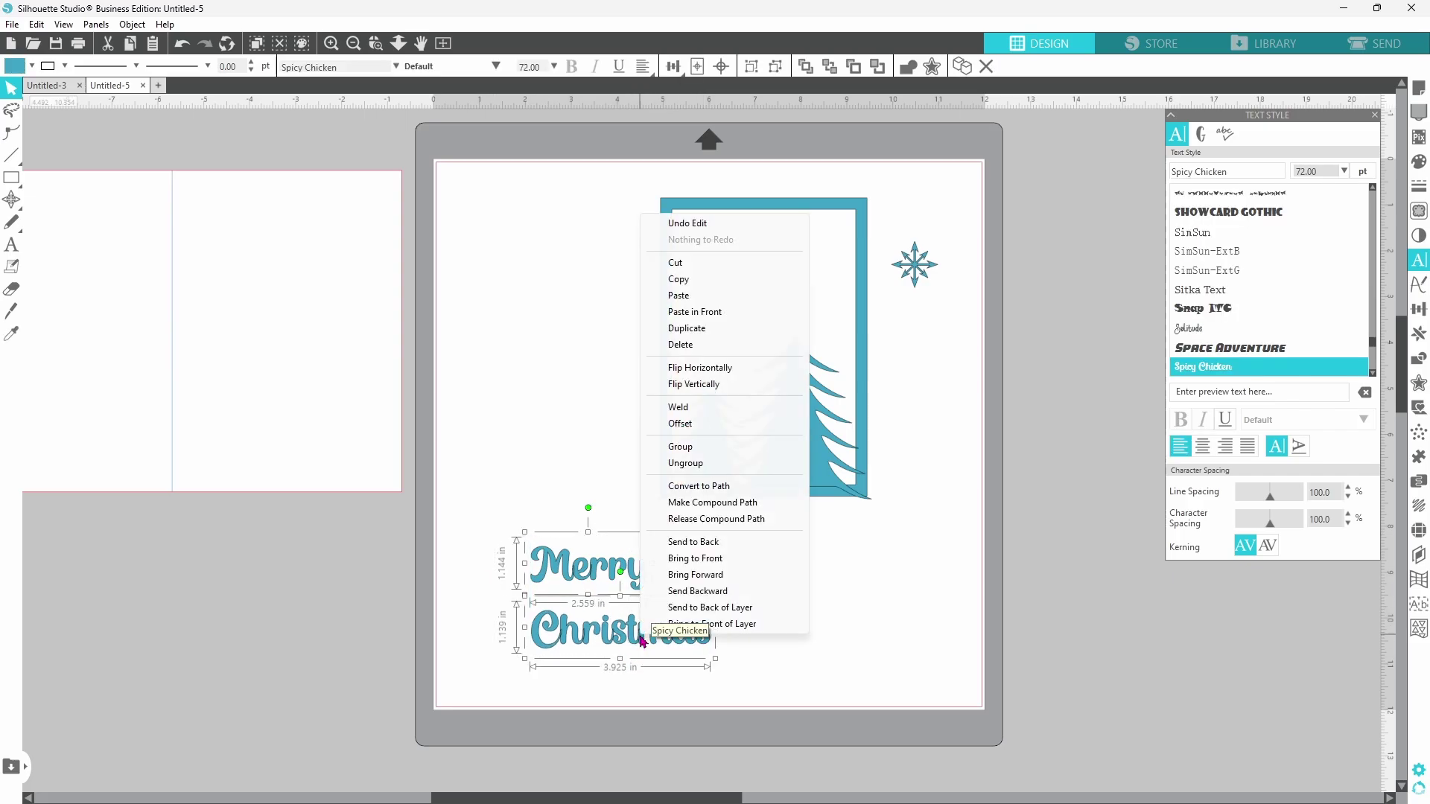
pyautogui.click(679, 407)
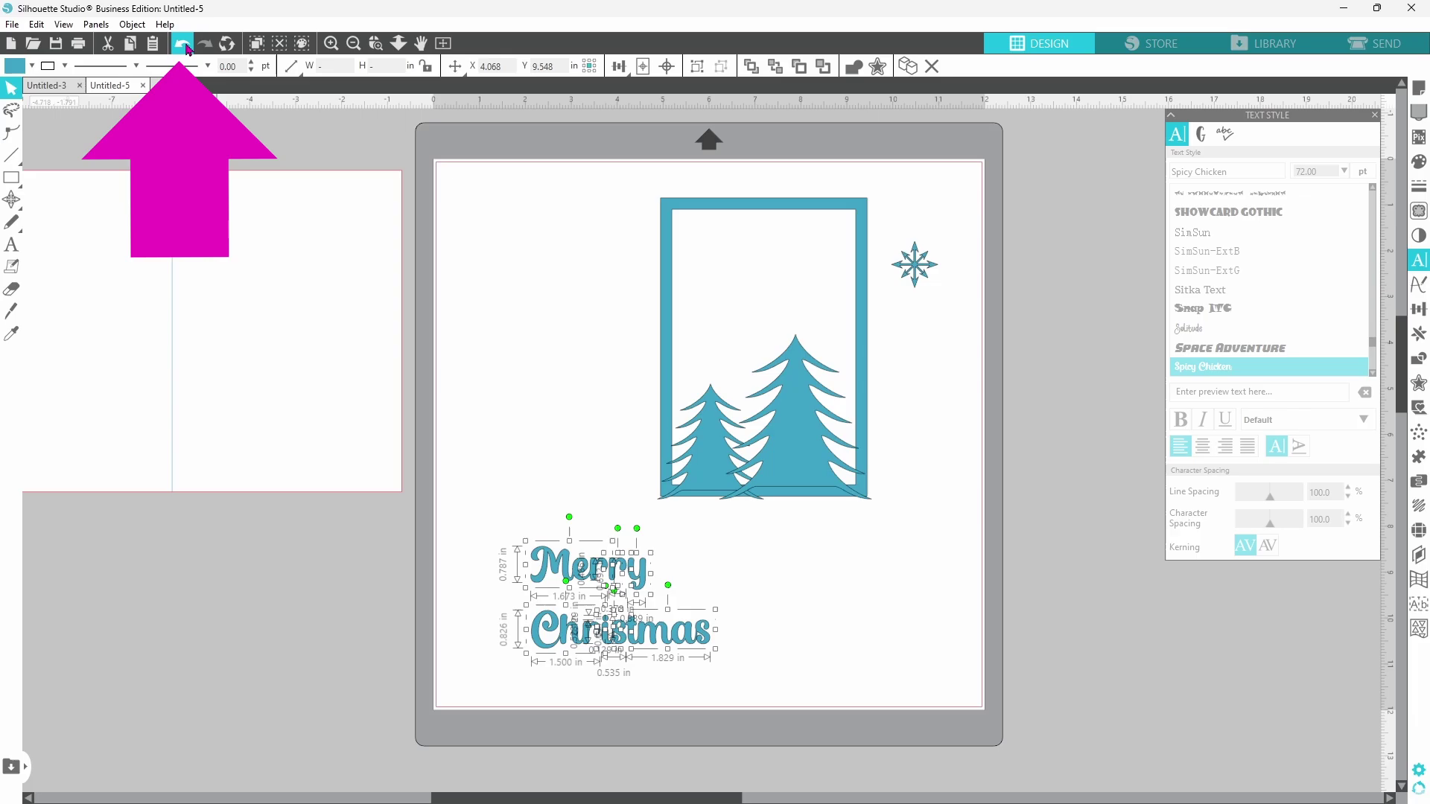
pyautogui.click(184, 44)
pyautogui.rightClick(608, 566)
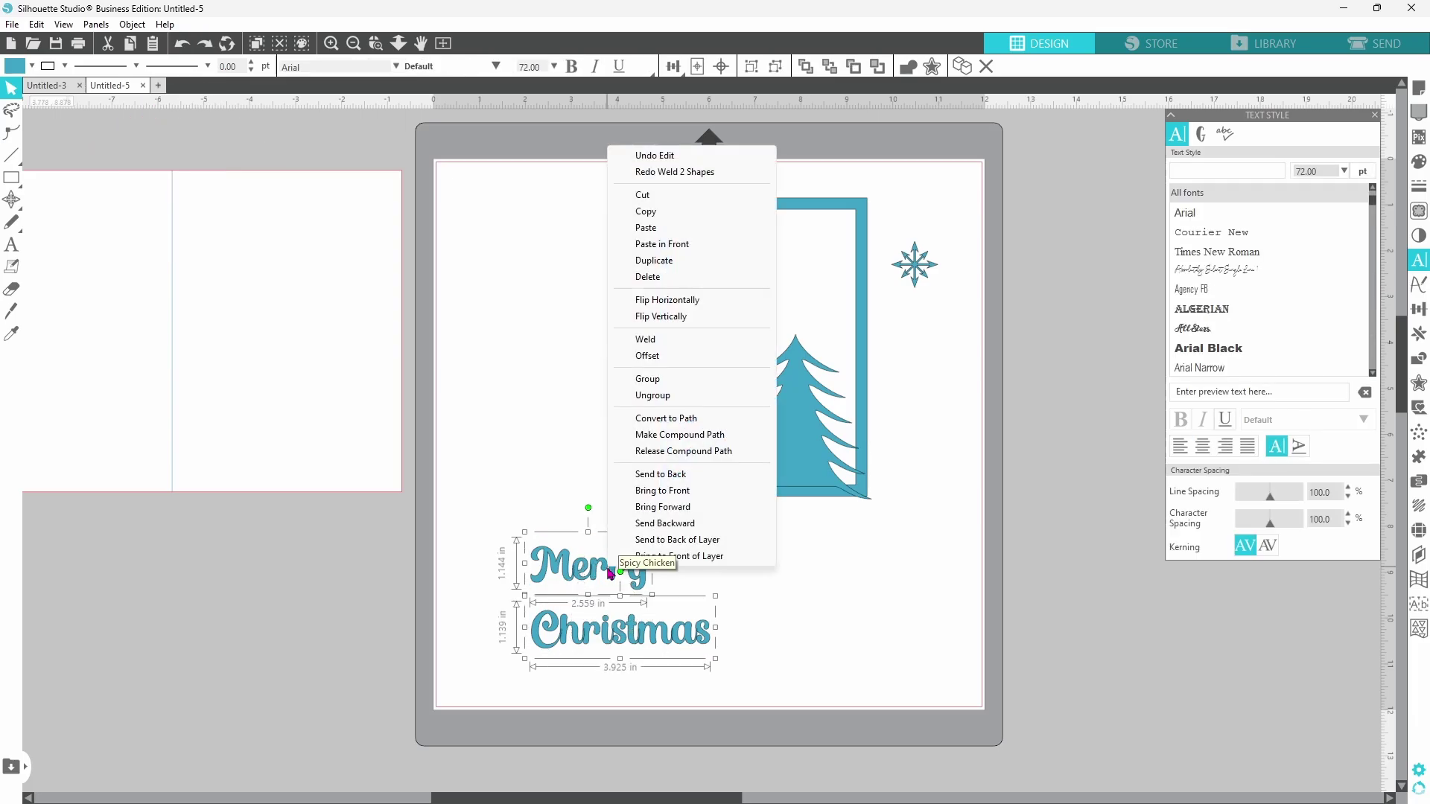
pyautogui.click(645, 396)
# - Weld the Merry letters into one 2.406 × 0.943 in shape and move it up beside the frame
pyautogui.click(645, 581)
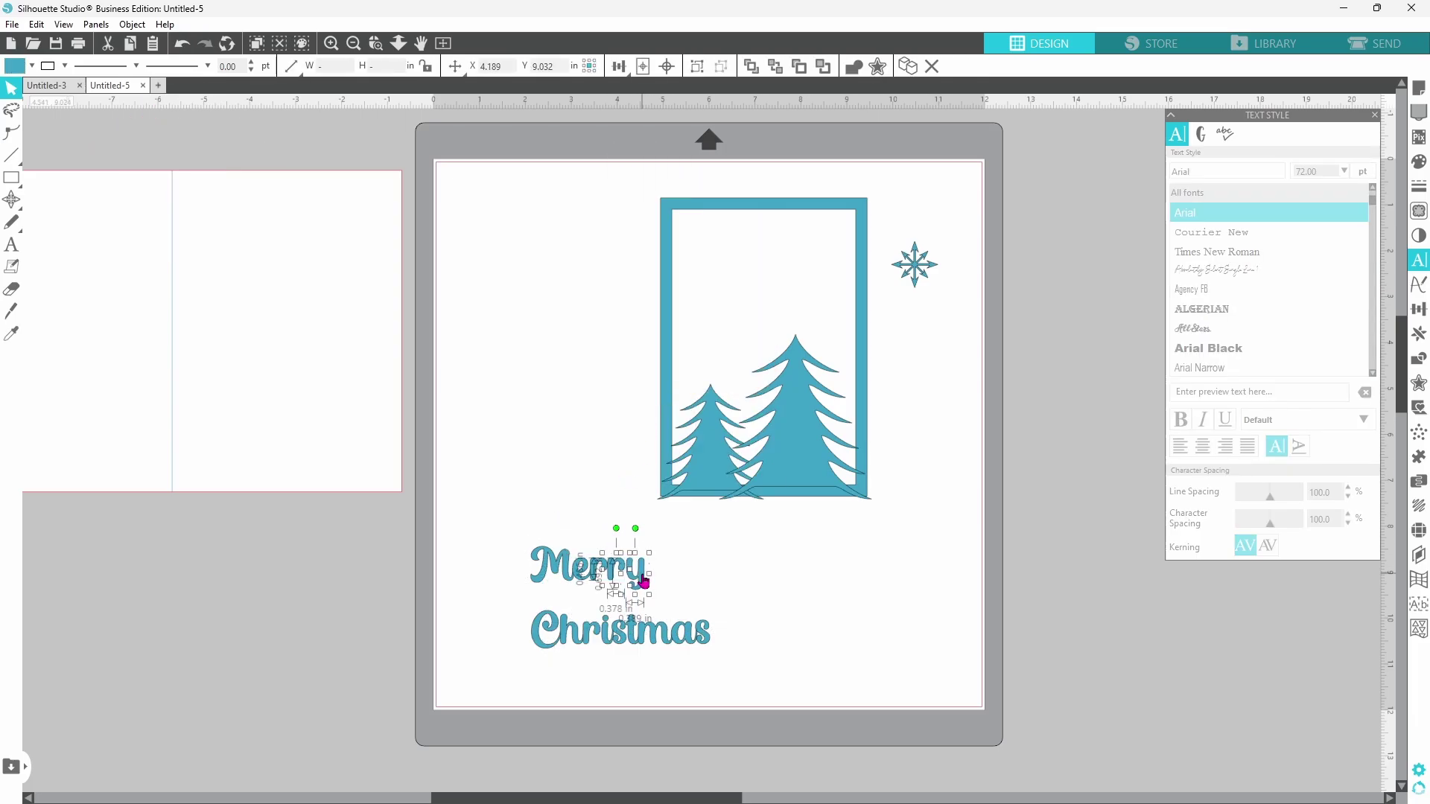
pyautogui.click(642, 581)
pyautogui.click(639, 582)
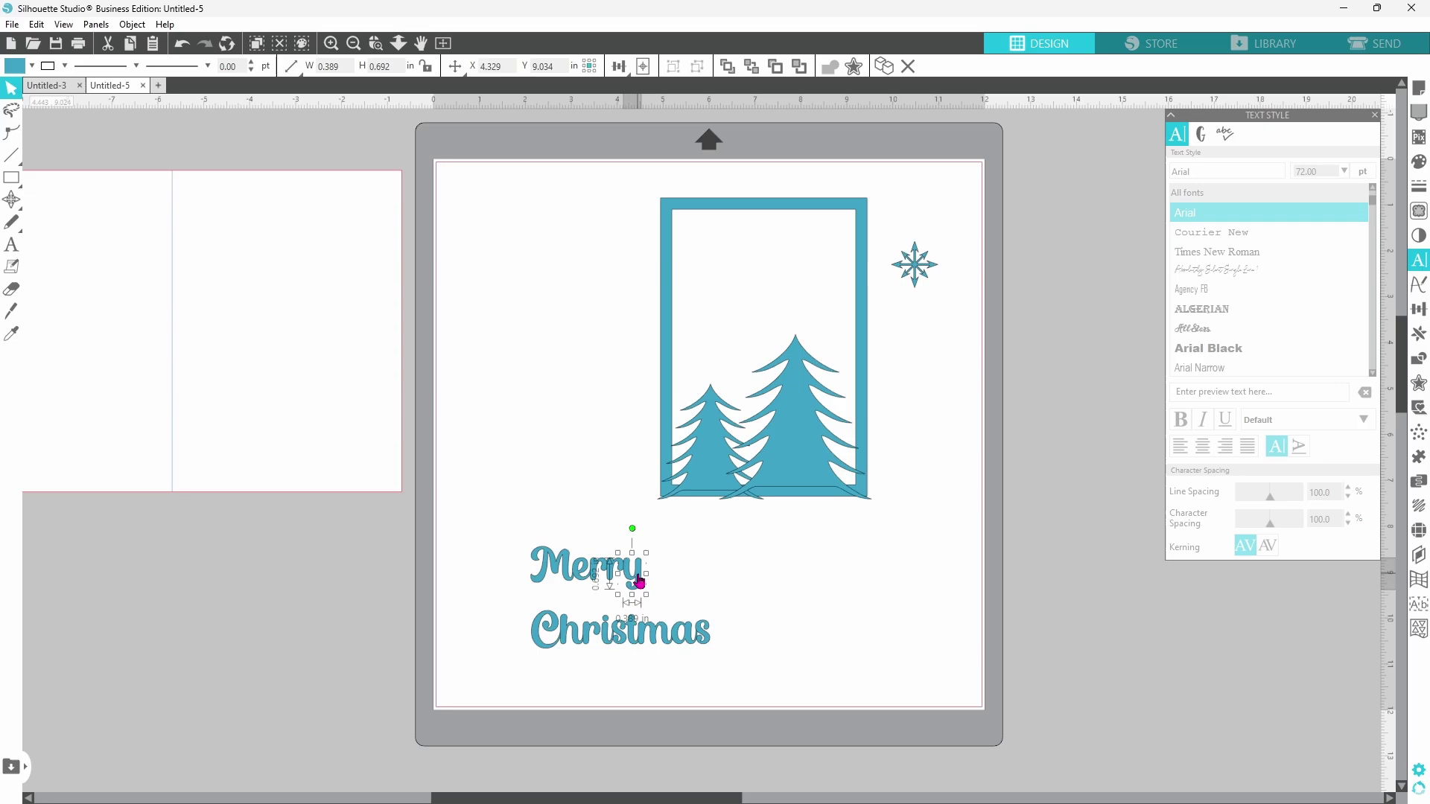
pyautogui.moveTo(513, 543); pyautogui.dragTo(637, 593)
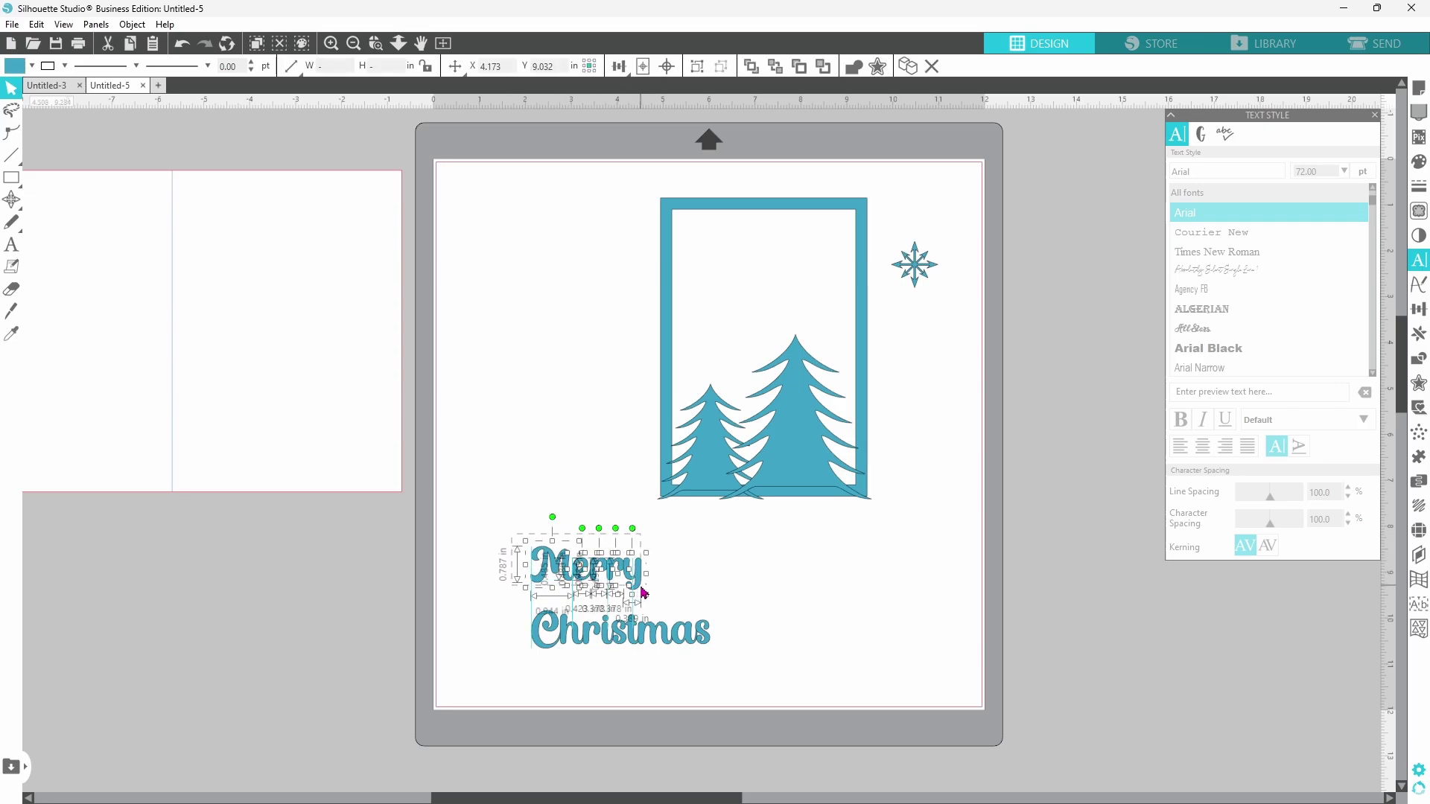
pyautogui.rightClick(641, 590)
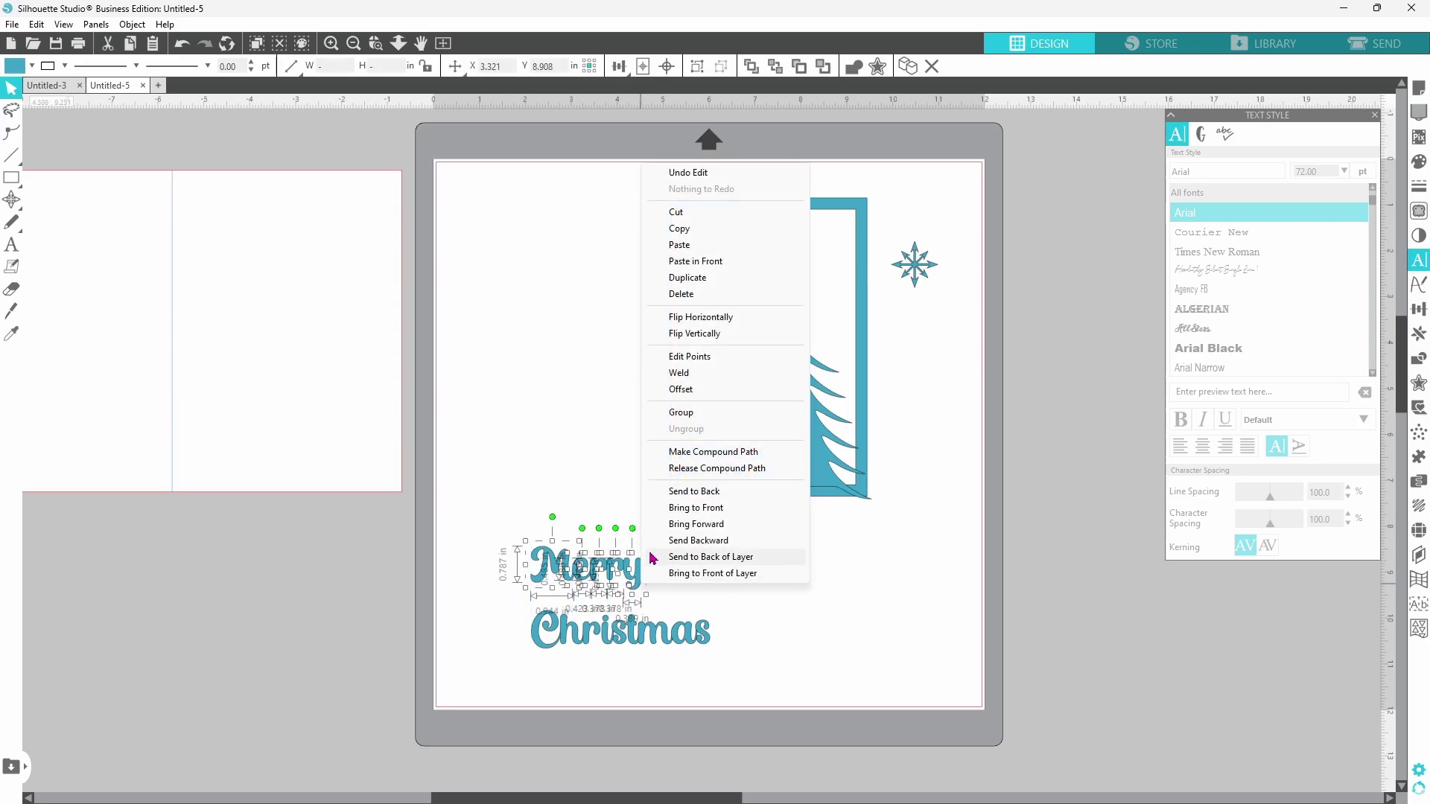
pyautogui.click(694, 380)
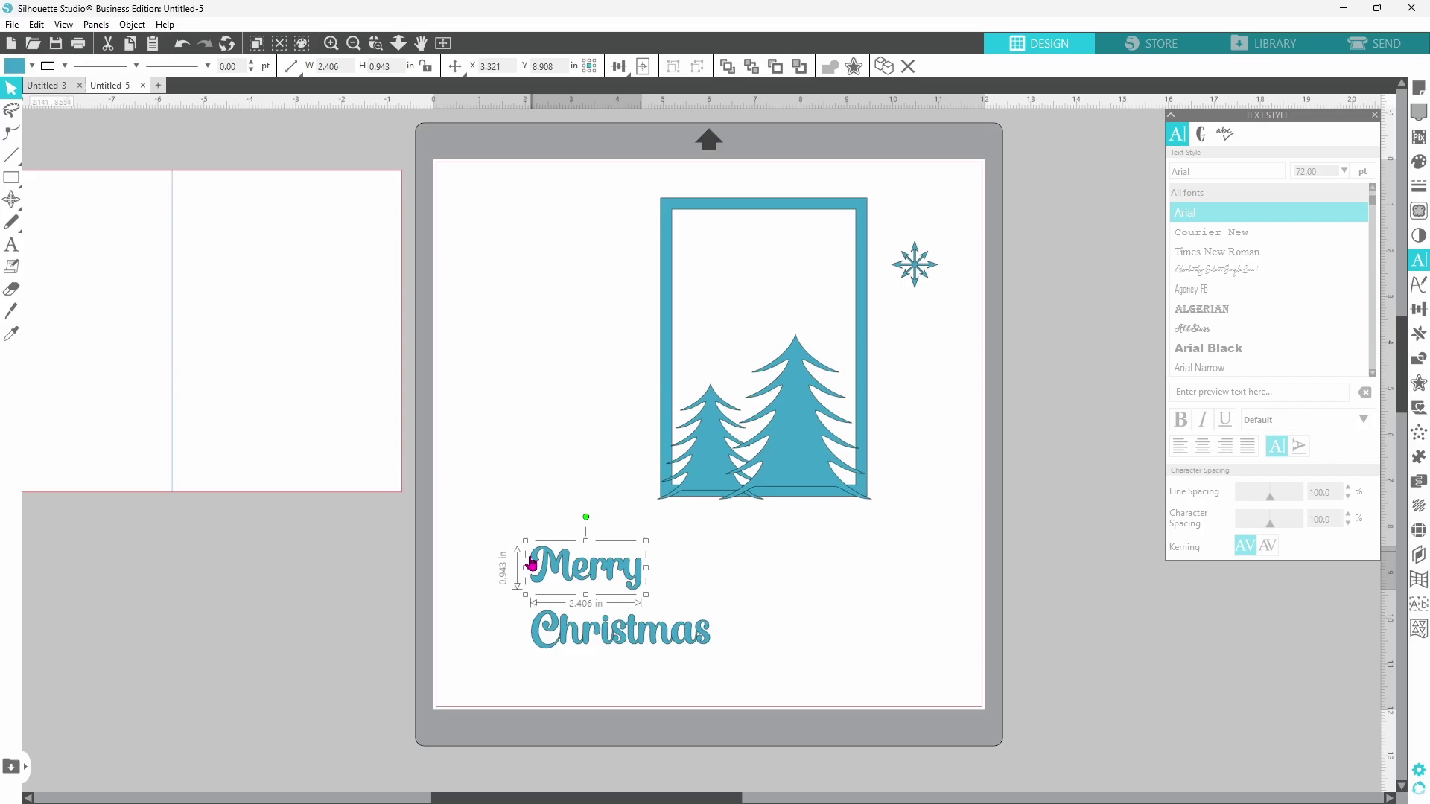
pyautogui.moveTo(632, 585); pyautogui.dragTo(604, 510)
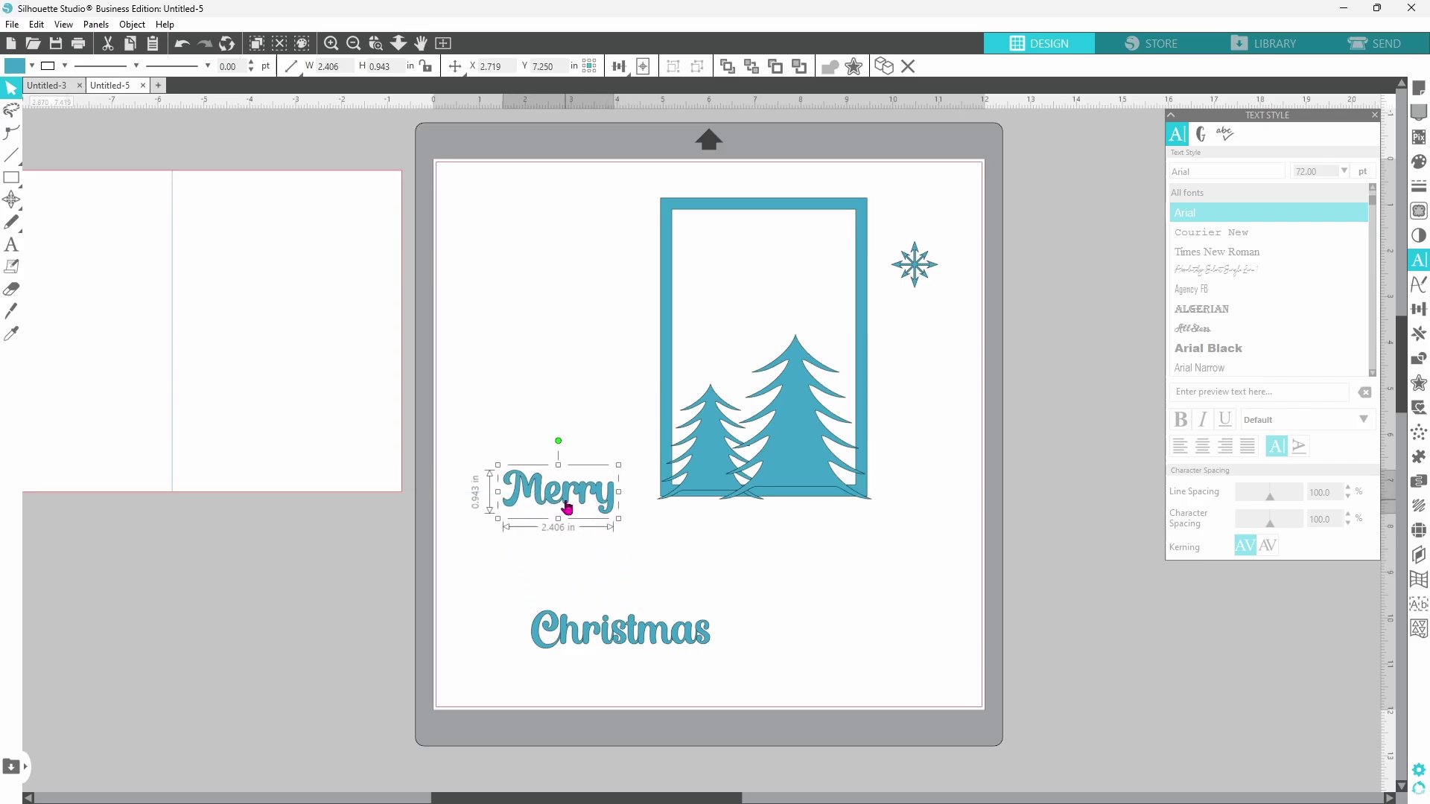
# - Release the compound path so Christmas breaks into separate letter pieces
pyautogui.click(555, 626)
pyautogui.hotkey('ctrl', 'shift', 'g')
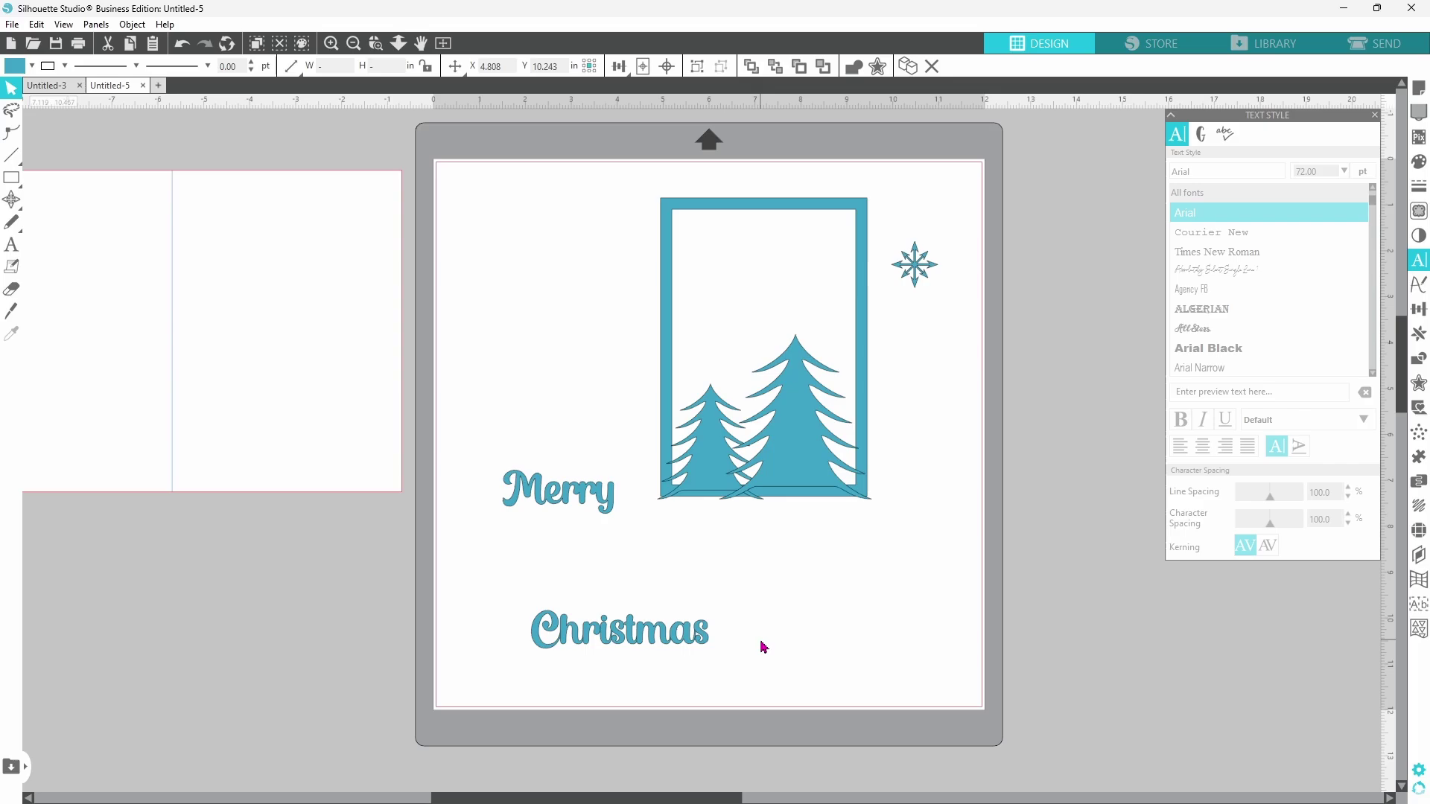
pyautogui.click(606, 630)
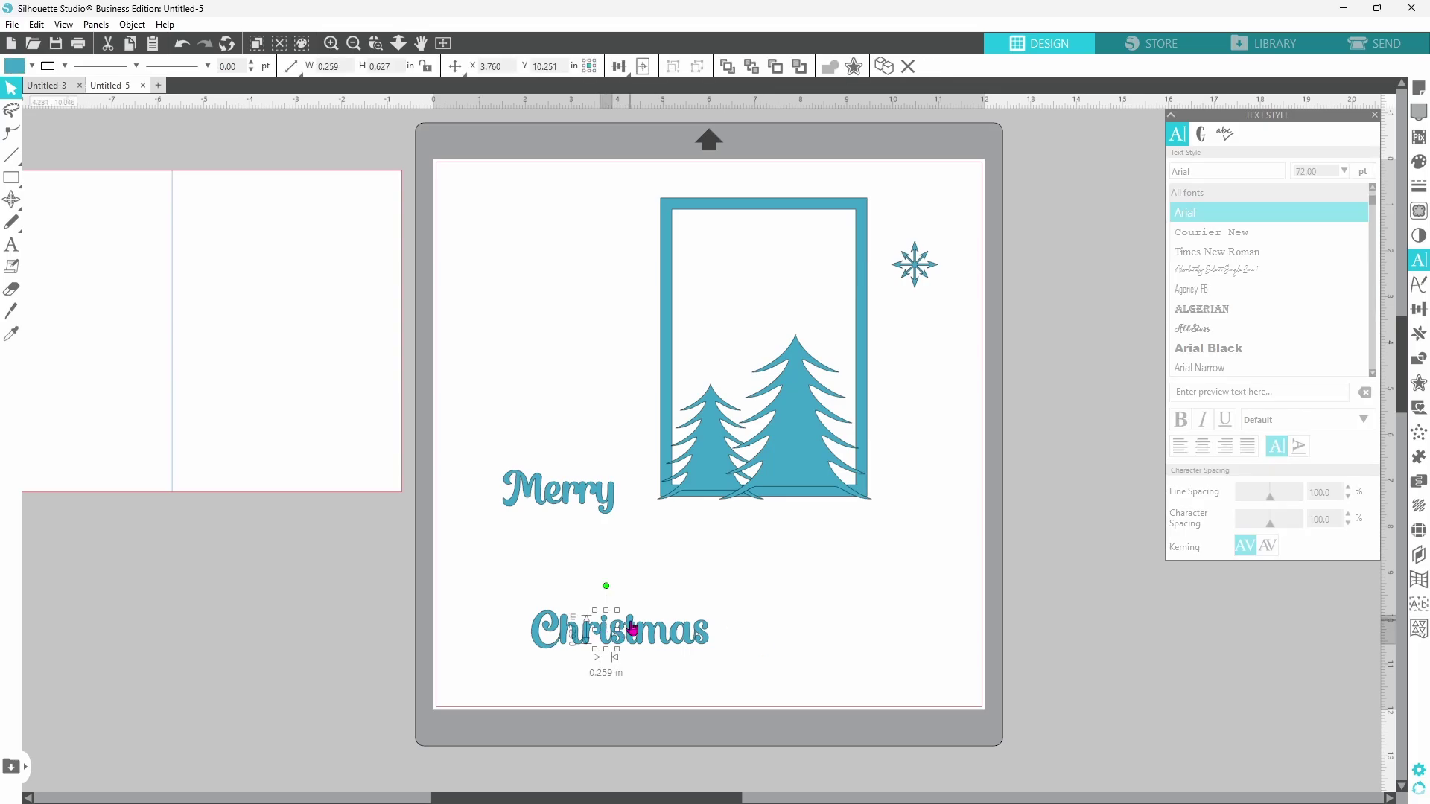
pyautogui.rightClick(607, 644)
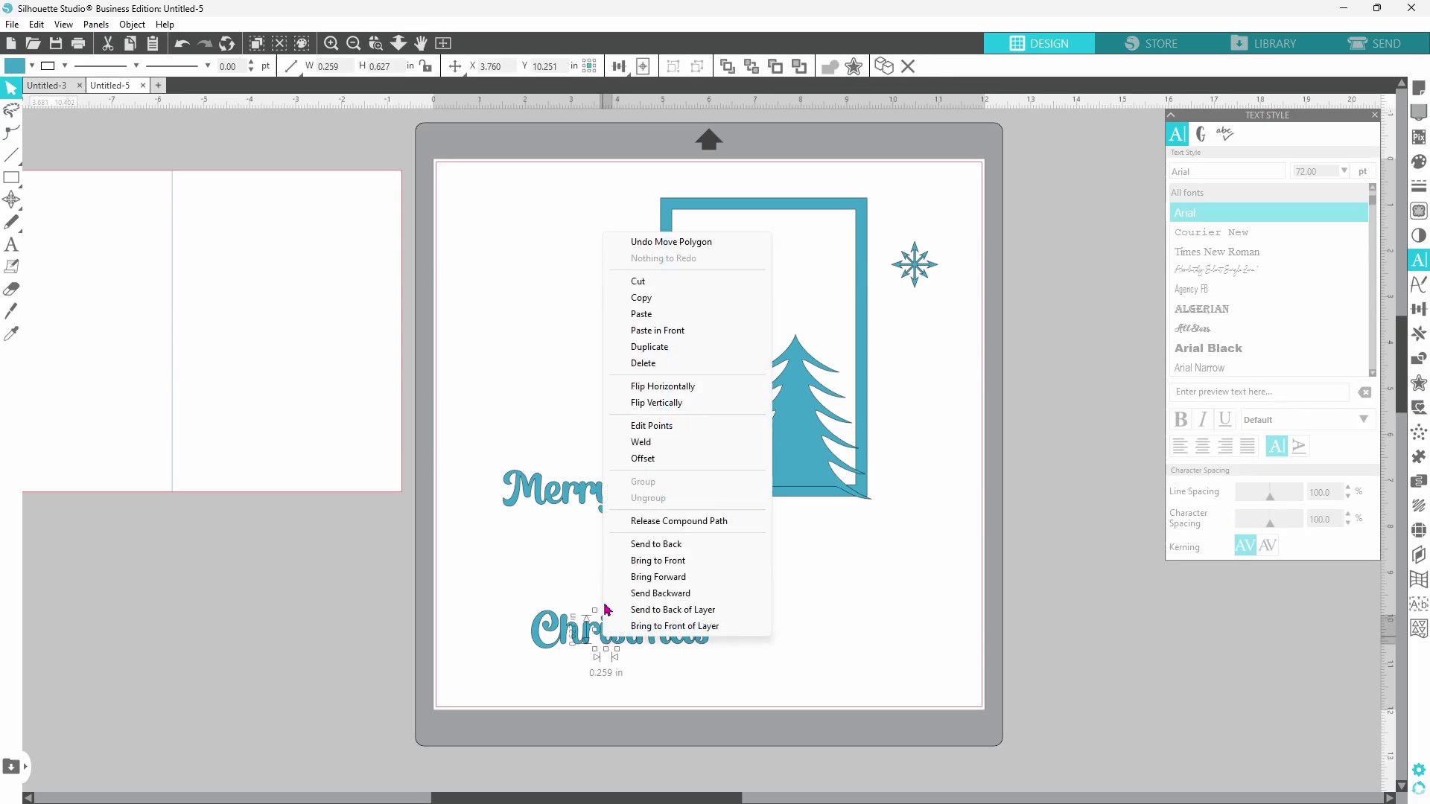
pyautogui.click(636, 523)
# - Select all the Christmas letter pieces and weld them into one shape
pyautogui.click(603, 626)
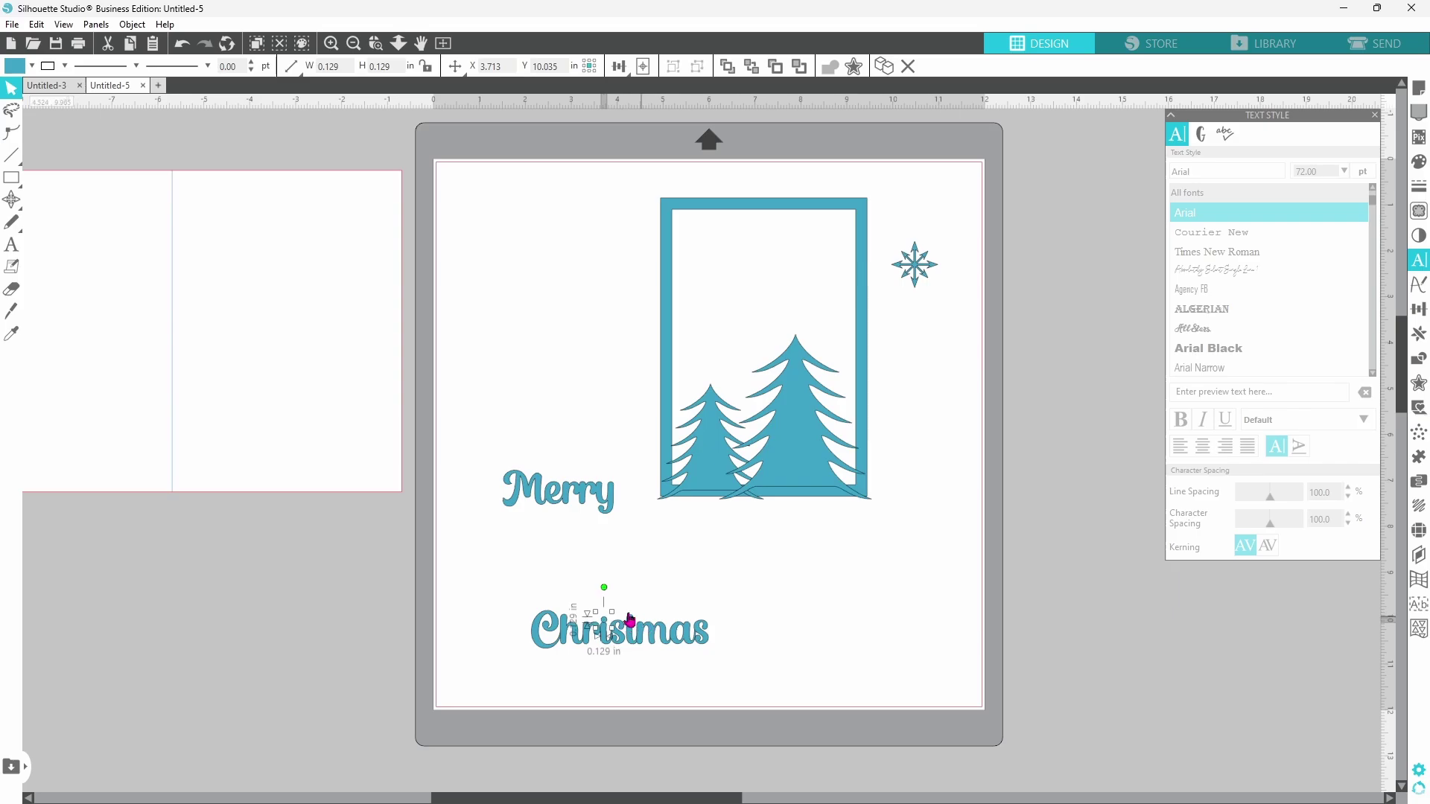
pyautogui.keyDown('shift'); pyautogui.click(670, 639); pyautogui.keyUp('shift')
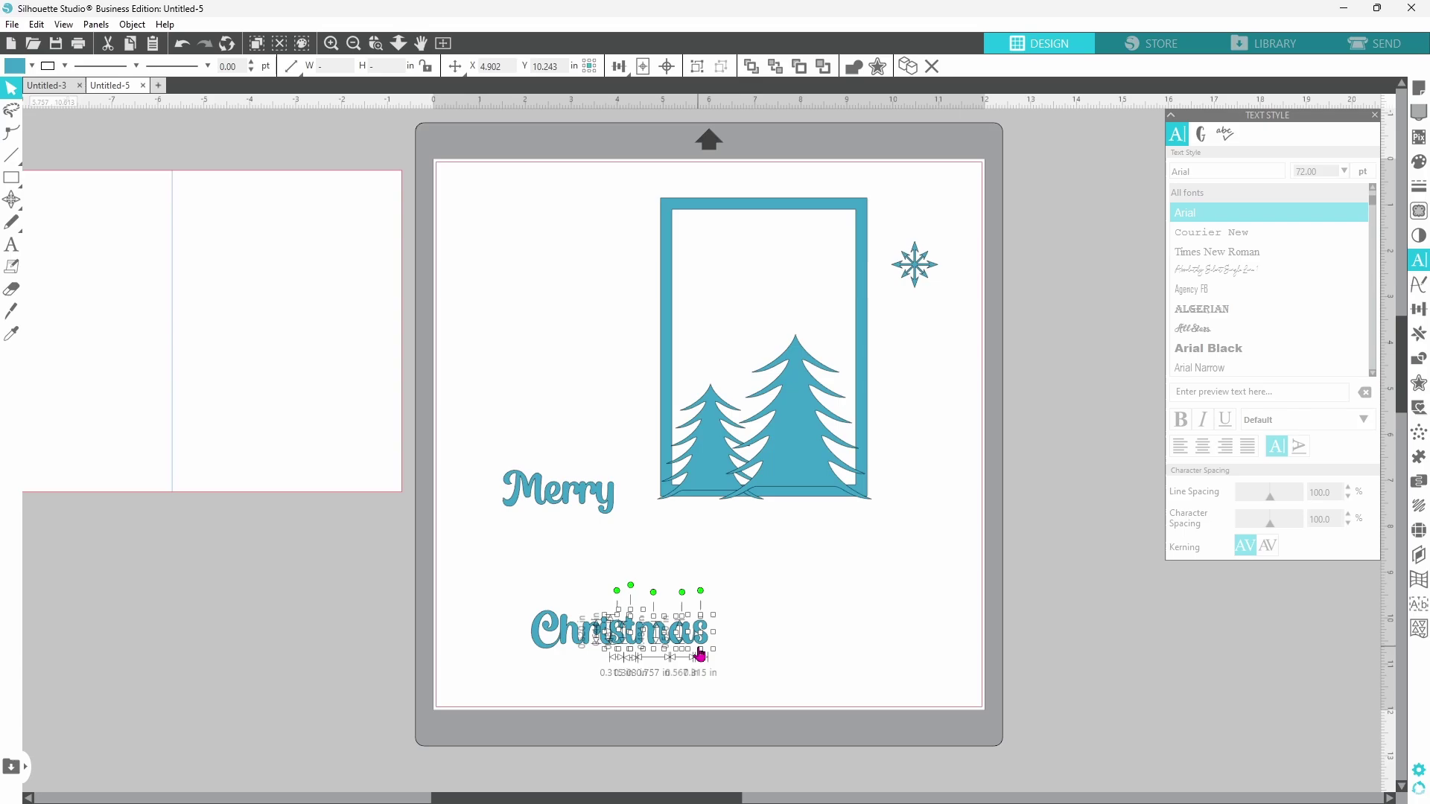
pyautogui.keyDown('shift'); pyautogui.click(705, 648); pyautogui.keyUp('shift')
pyautogui.click(715, 683)
pyautogui.click(708, 648)
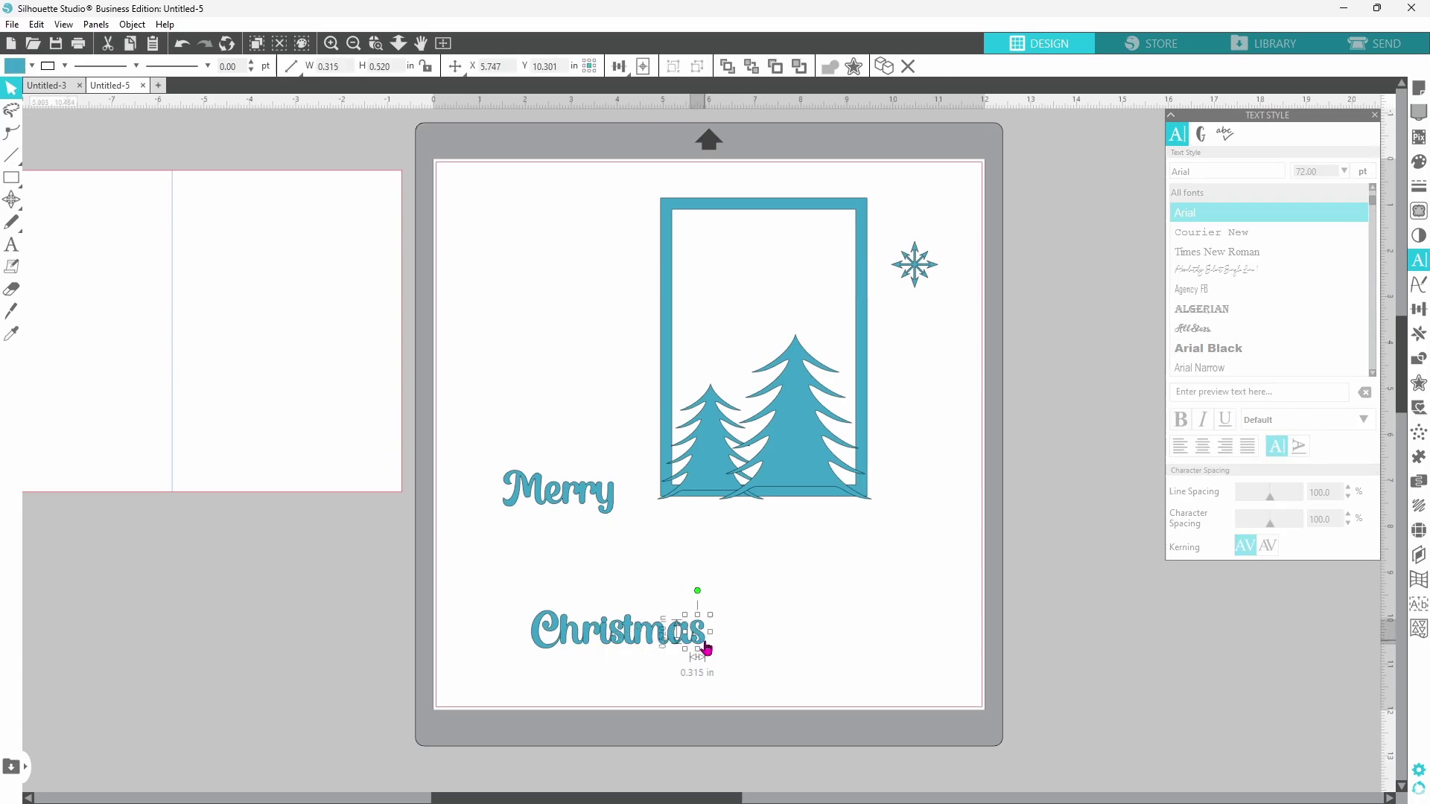
pyautogui.click(506, 599)
pyautogui.moveTo(506, 600); pyautogui.dragTo(708, 679)
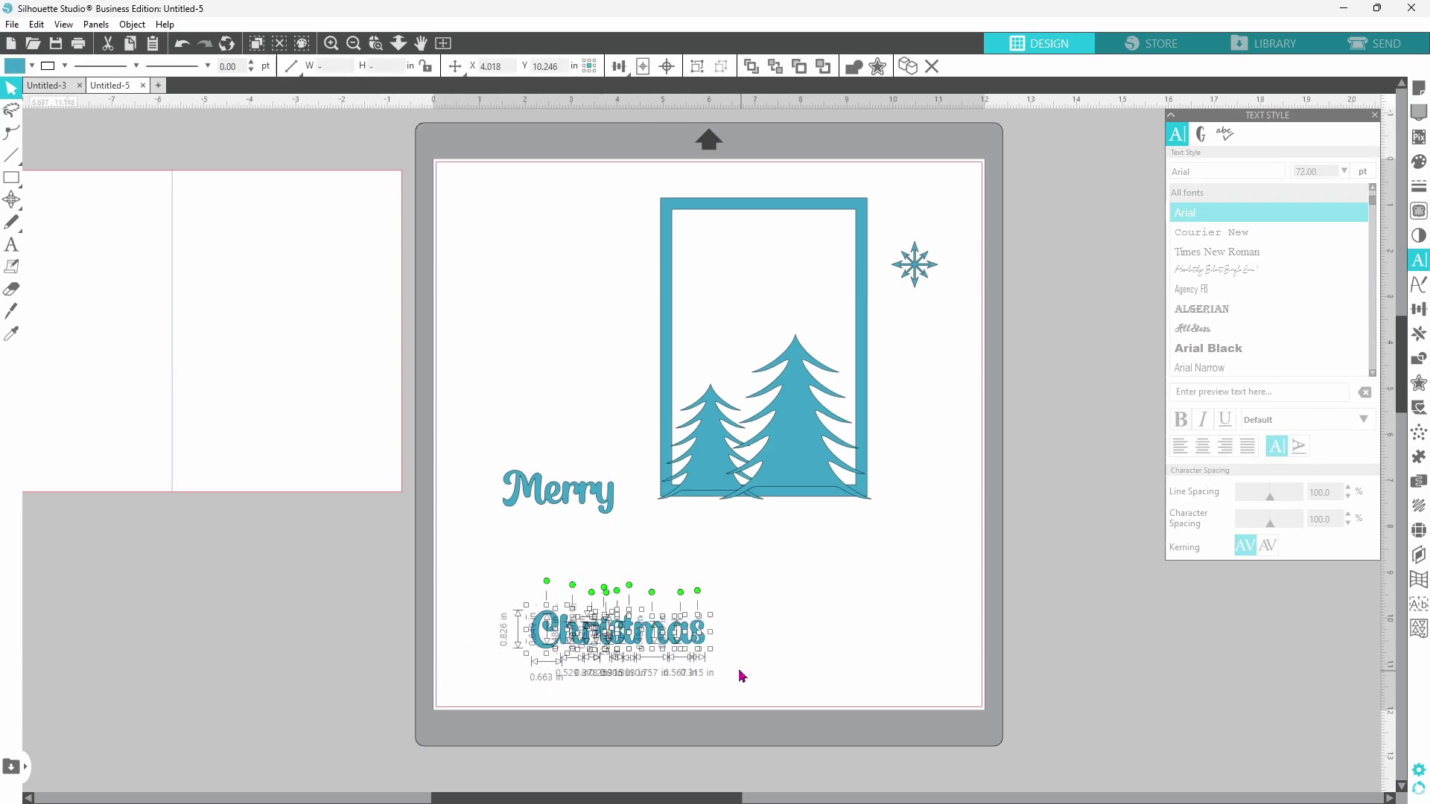
pyautogui.rightClick(704, 648)
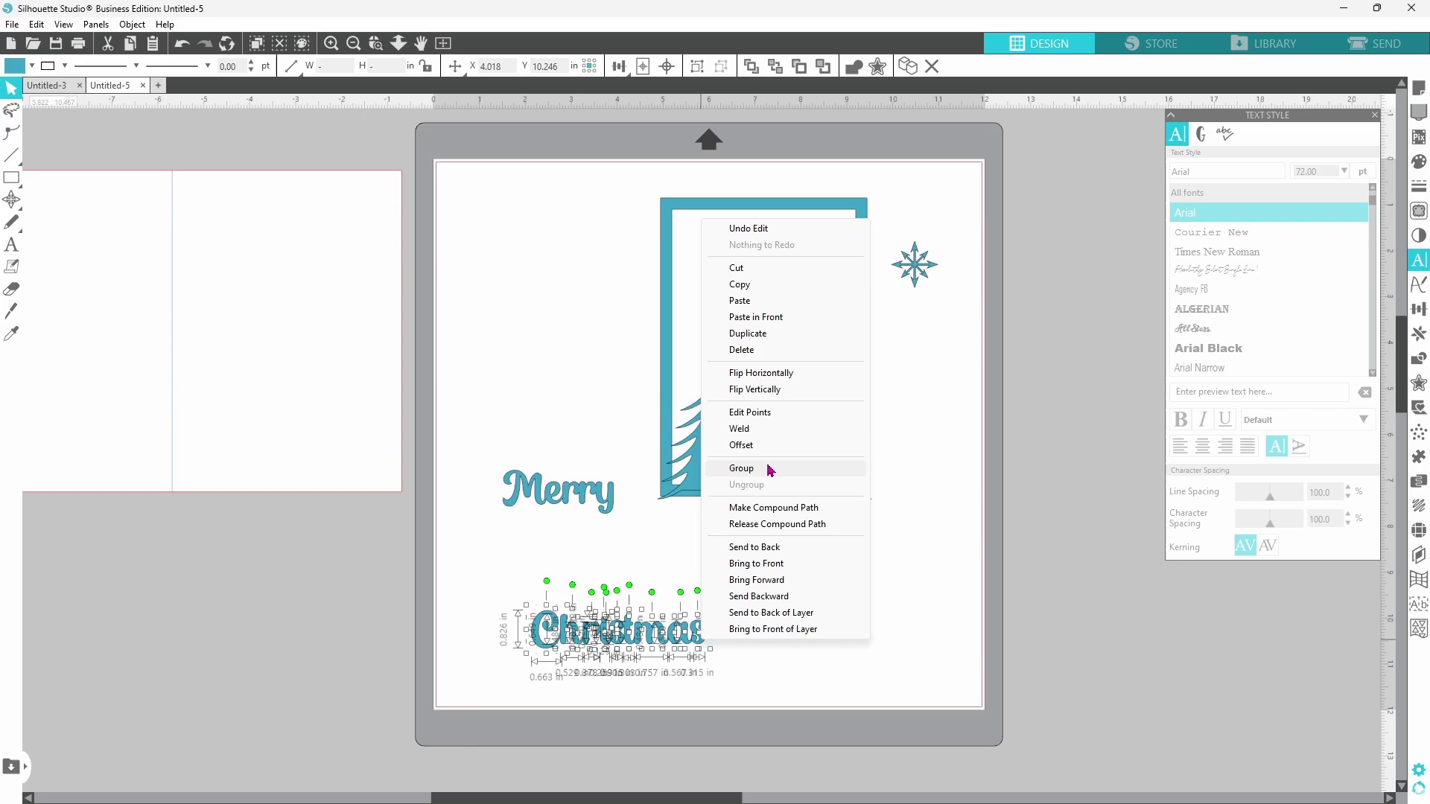
pyautogui.click(773, 432)
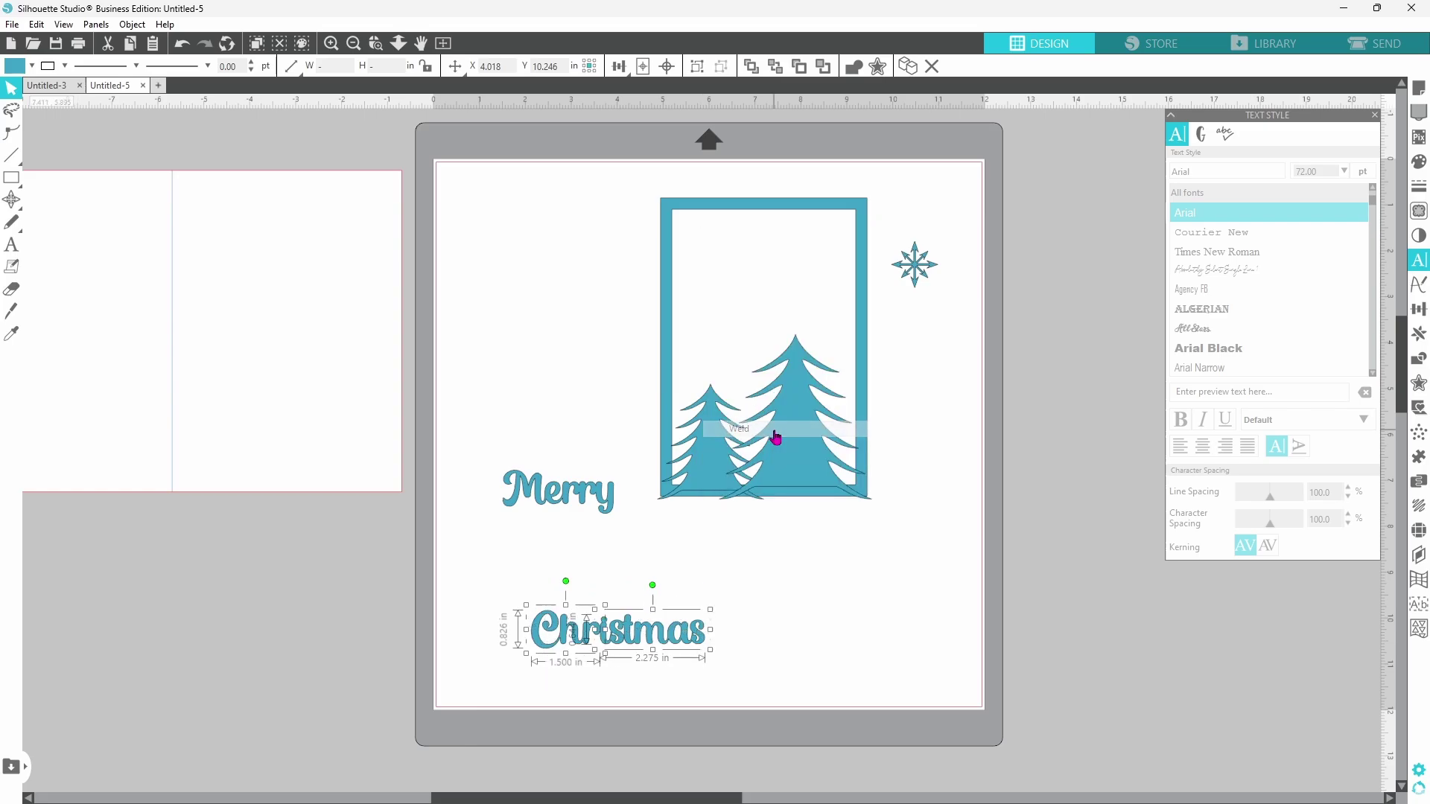
# - Undo the gapped weld, re-weld Christmas as one 3.757 in shape and move it up under Merry
pyautogui.click(180, 45)
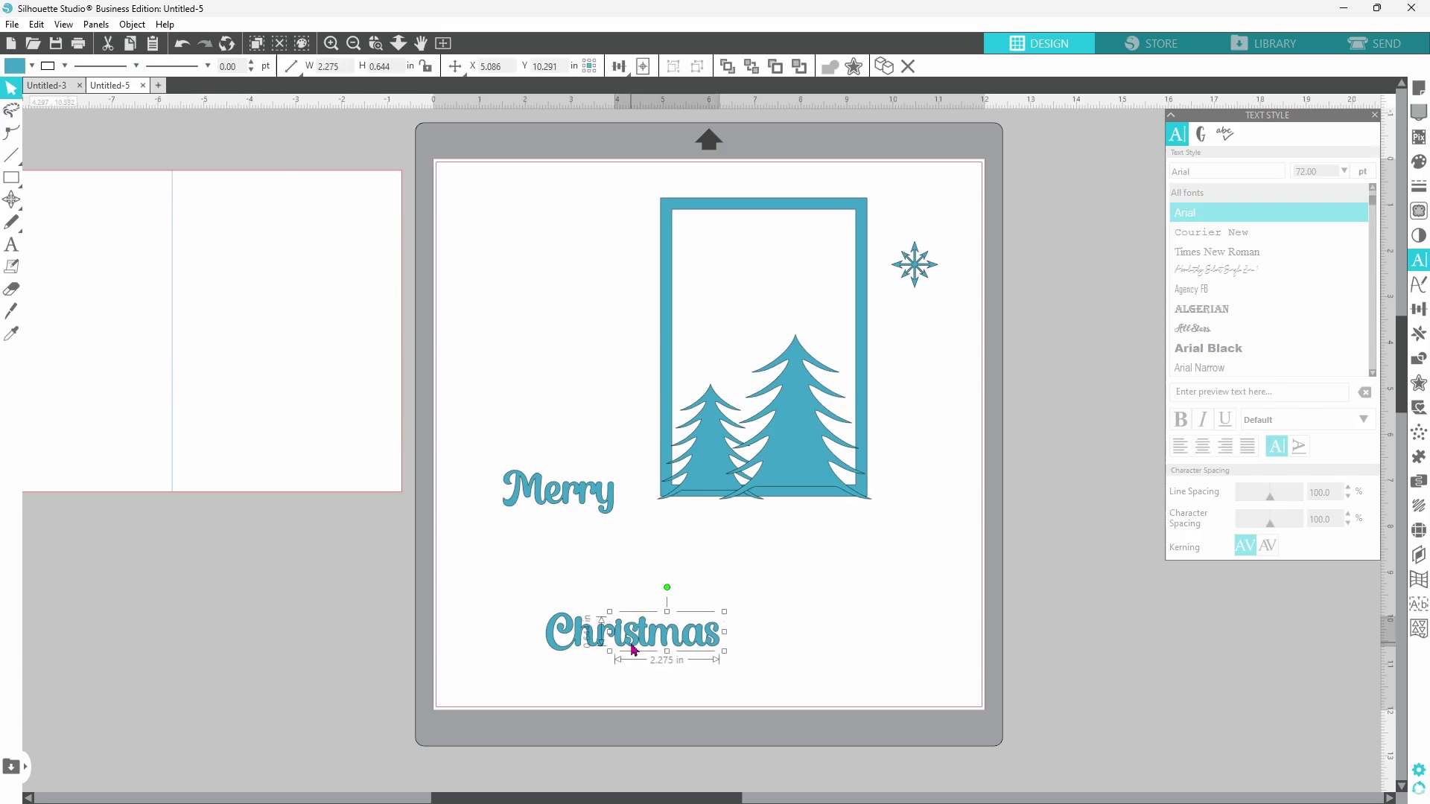
pyautogui.moveTo(632, 650); pyautogui.dragTo(632, 650)
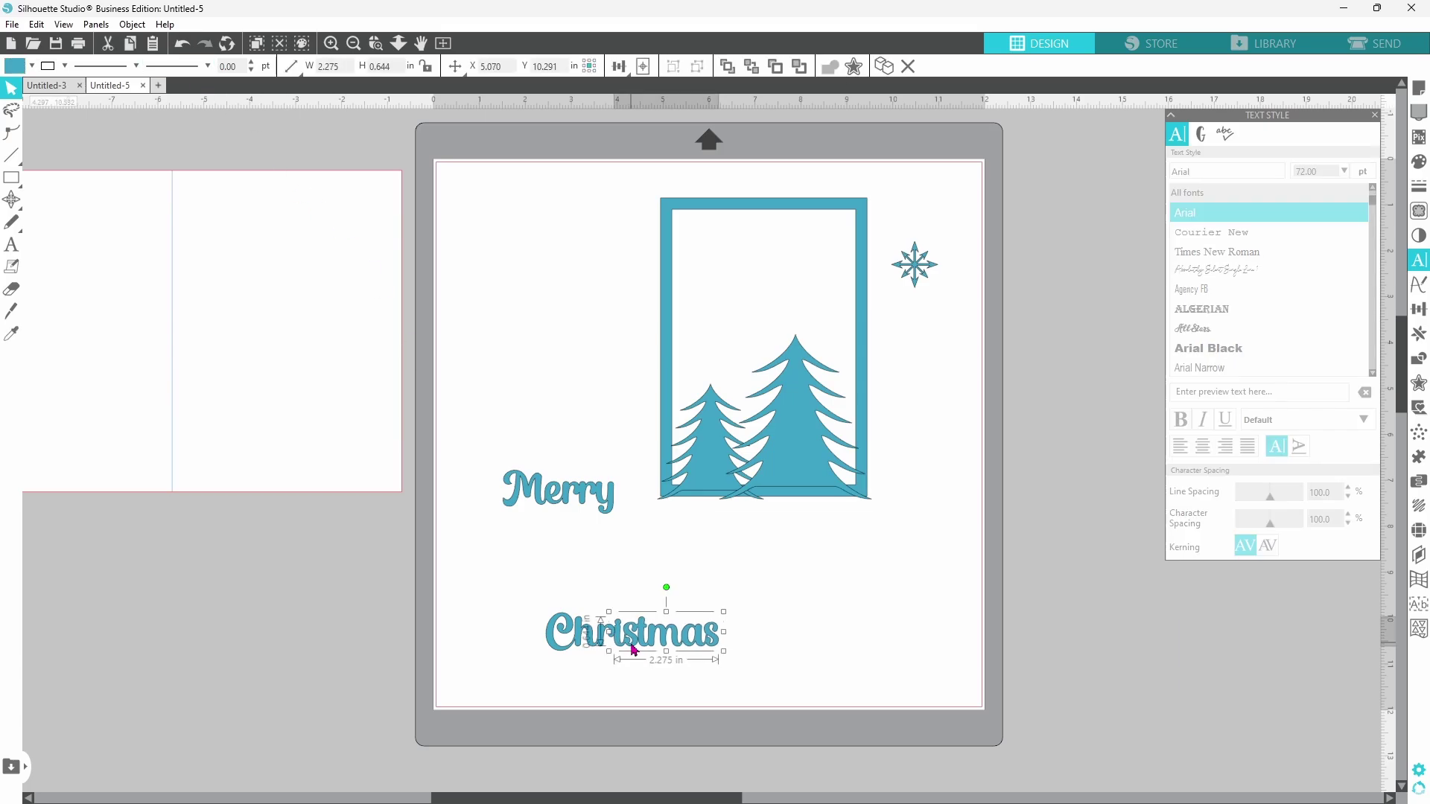
pyautogui.keyDown('shift'); pyautogui.click(566, 633); pyautogui.keyUp('shift')
pyautogui.rightClick(693, 653)
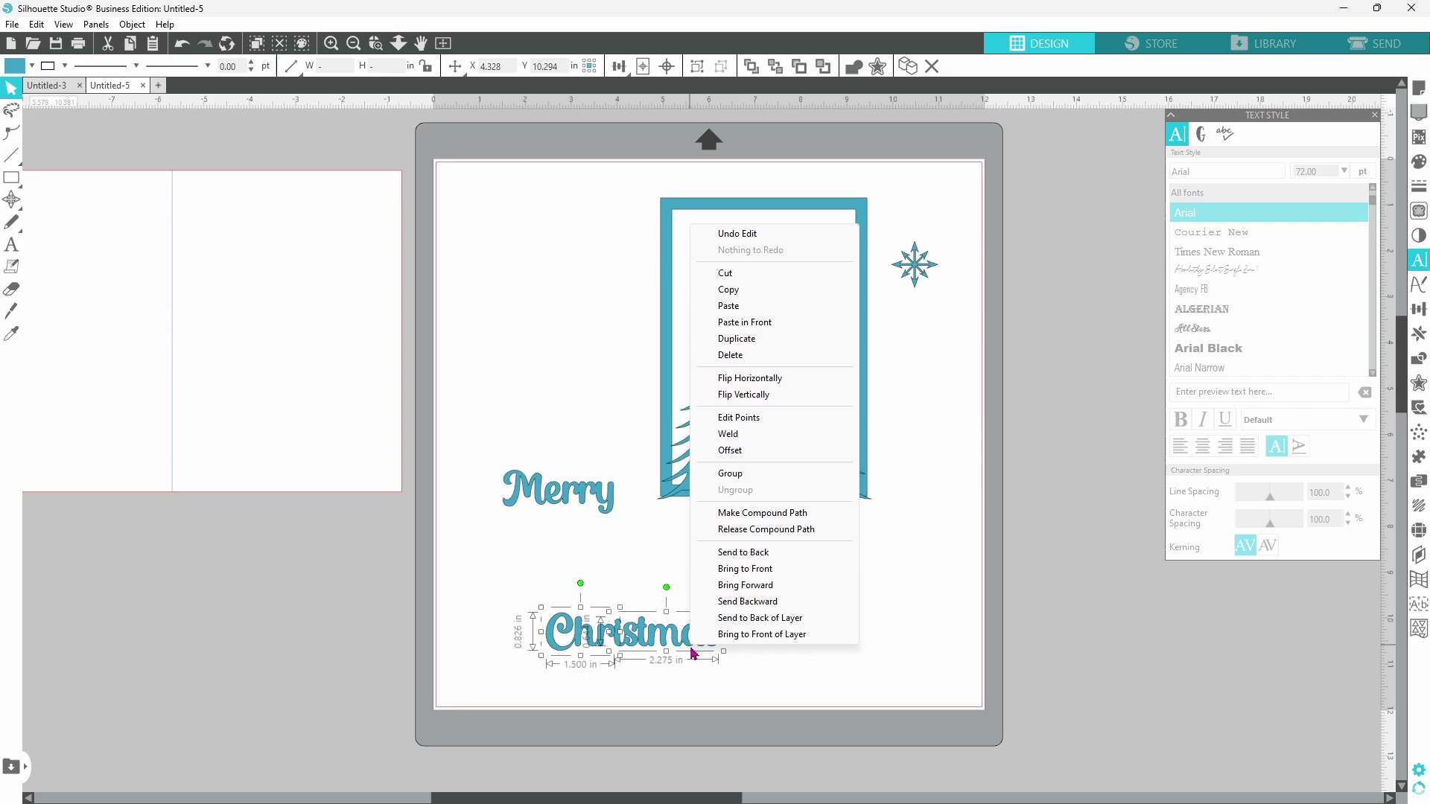
pyautogui.click(728, 433)
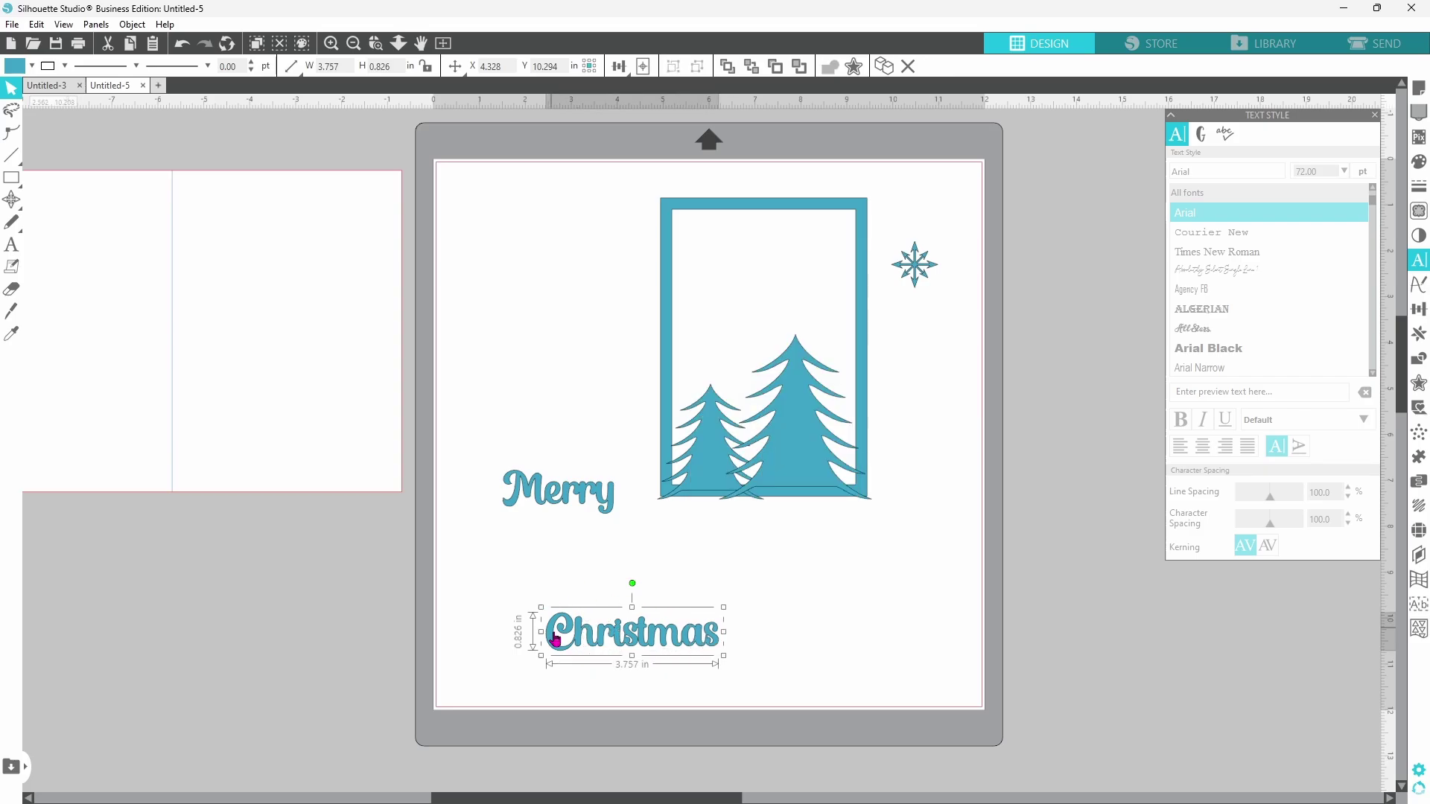
pyautogui.moveTo(693, 654); pyautogui.dragTo(677, 625)
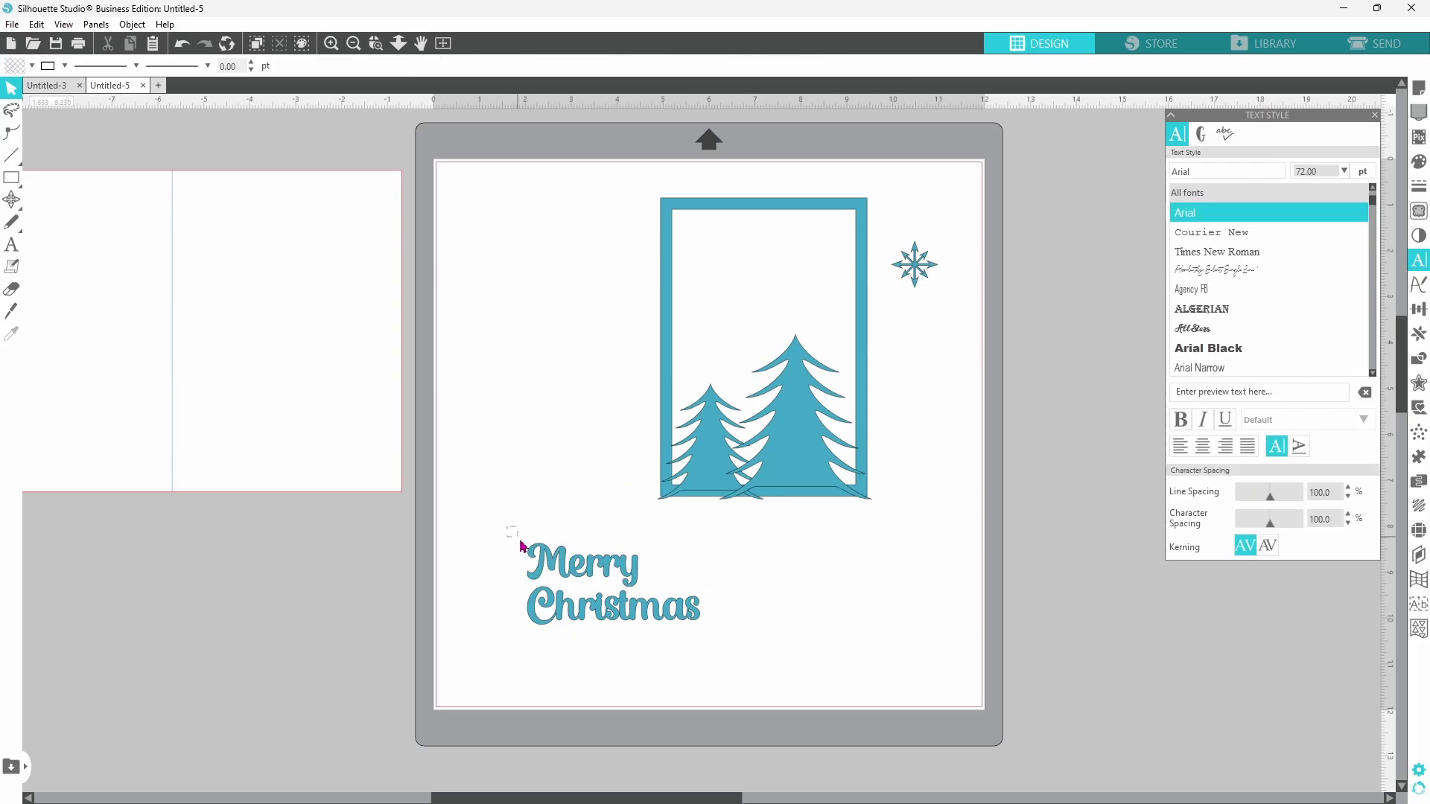
# - Group Merry and Christmas, move them into the frame and enlarge to about 4.16 × 1.96 in
pyautogui.moveTo(522, 546); pyautogui.dragTo(574, 609)
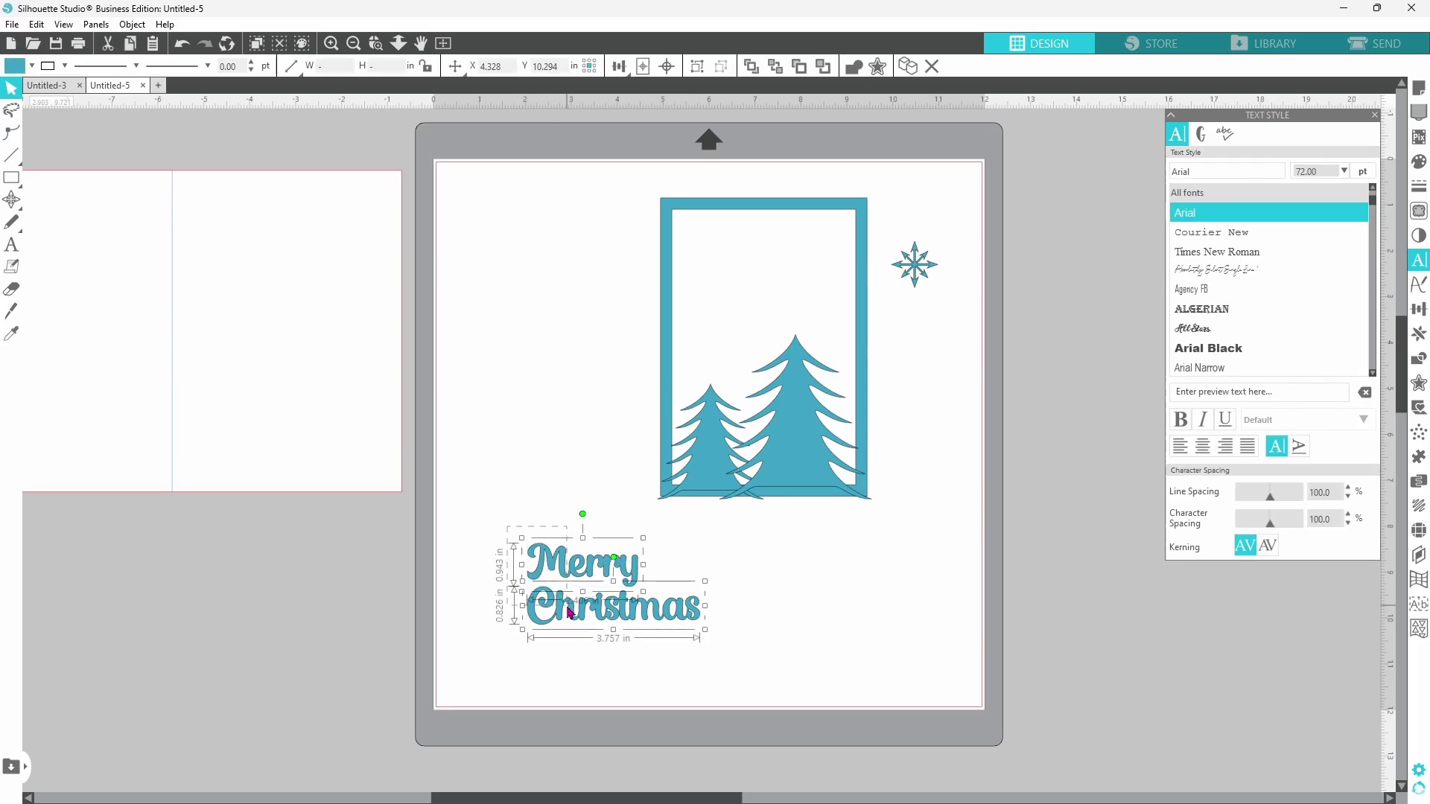
pyautogui.rightClick(570, 611)
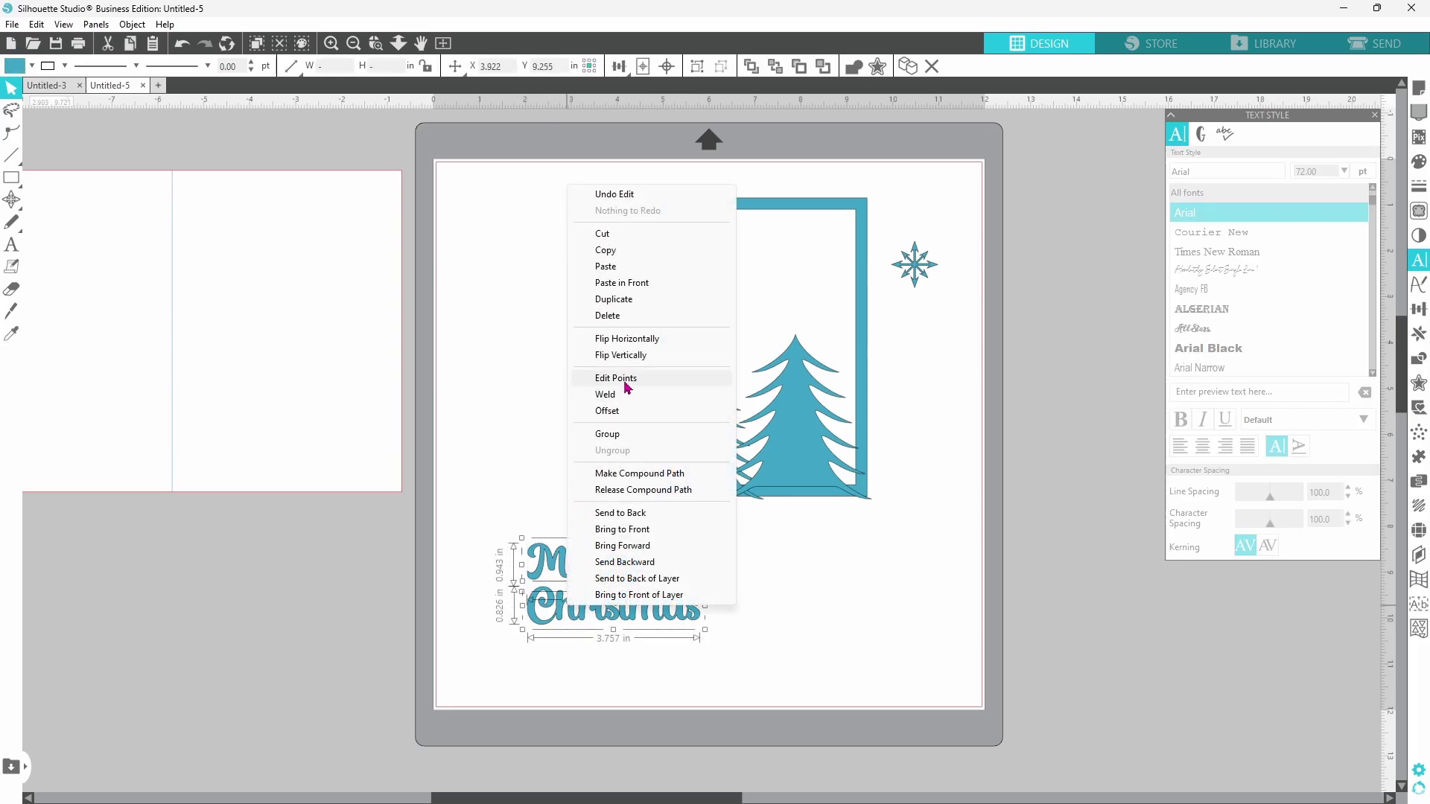
pyautogui.click(622, 435)
pyautogui.moveTo(648, 615); pyautogui.dragTo(782, 299)
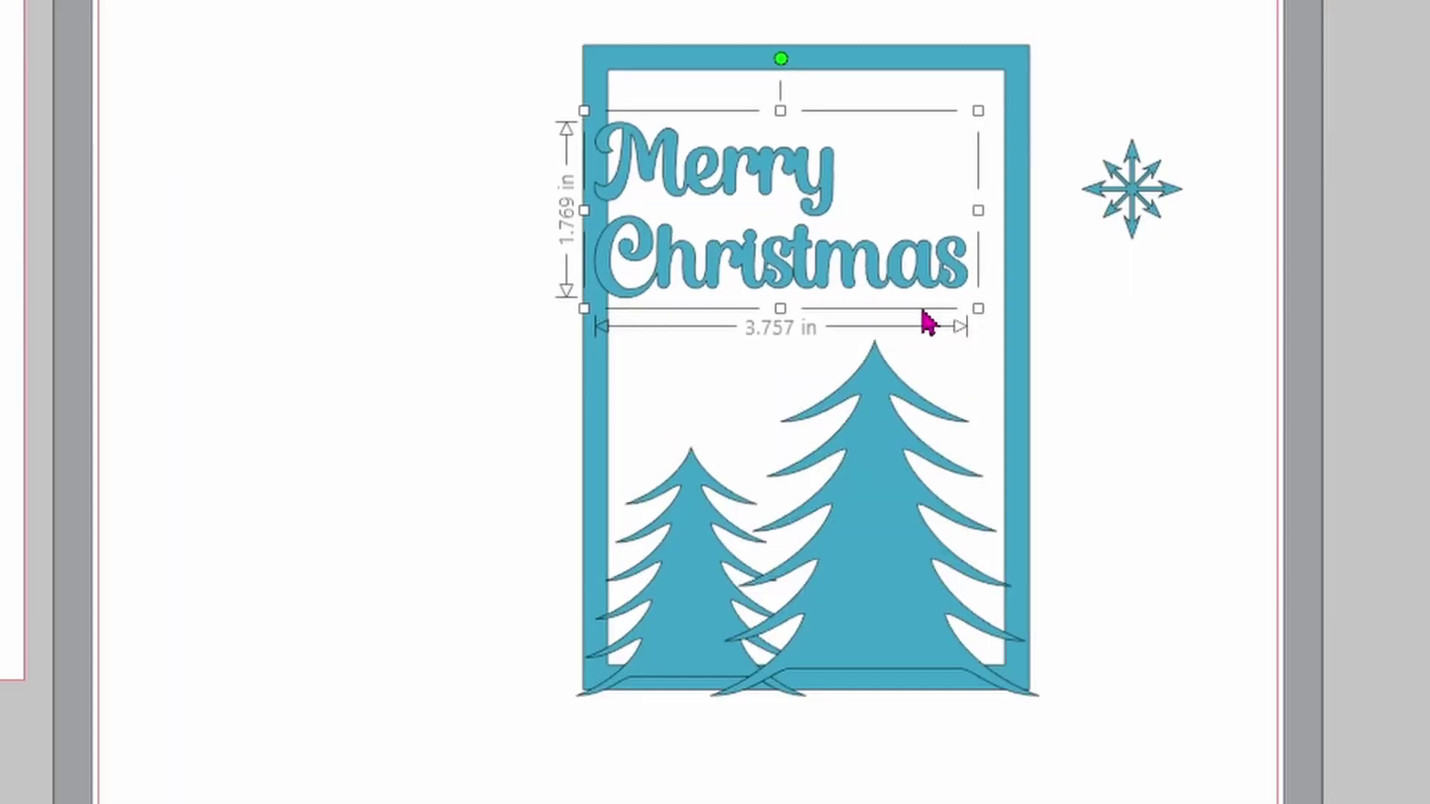
pyautogui.moveTo(977, 308); pyautogui.dragTo(1021, 358)
# - Centre the greeting horizontally across the frame with Align Center
pyautogui.click(509, 81)
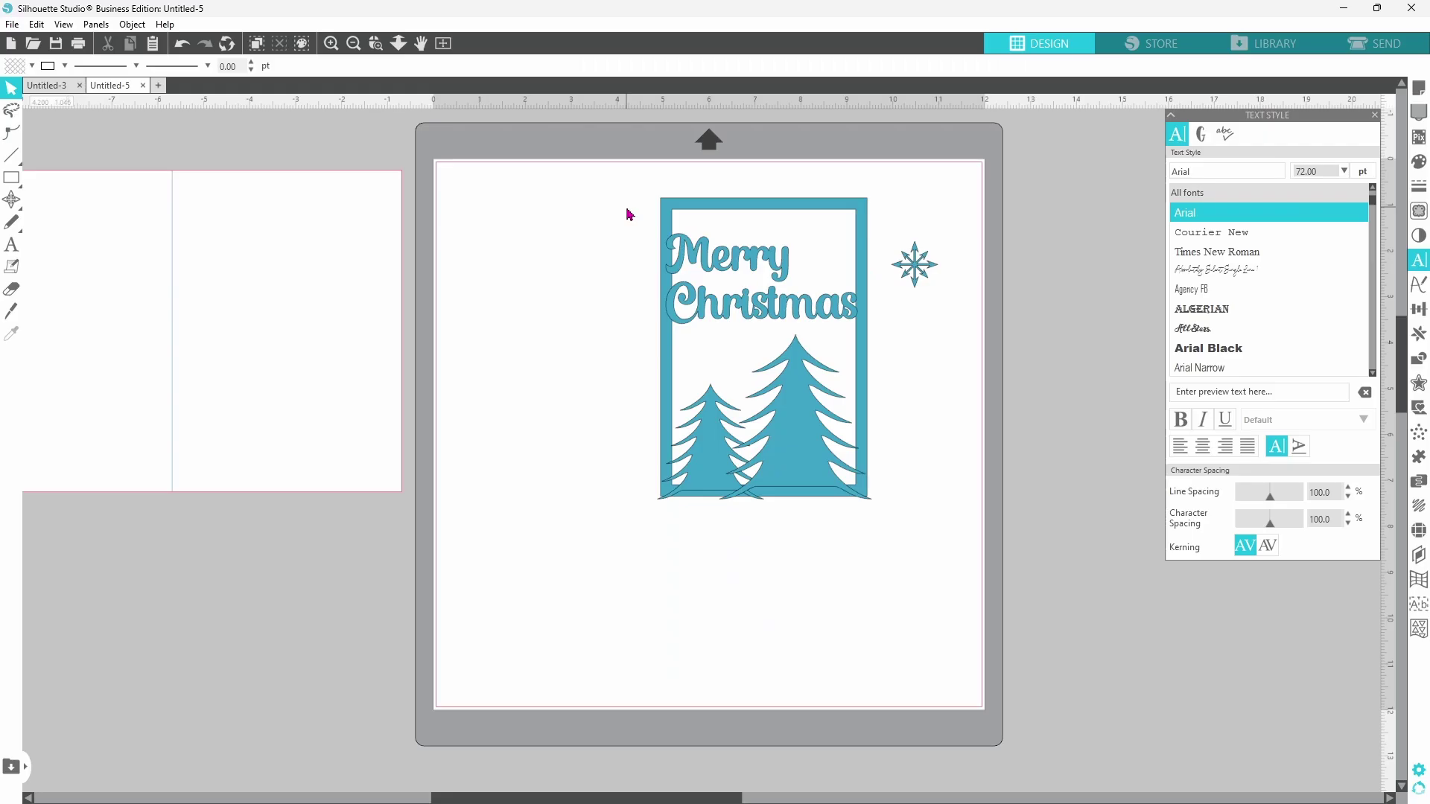
pyautogui.moveTo(627, 210); pyautogui.dragTo(713, 318)
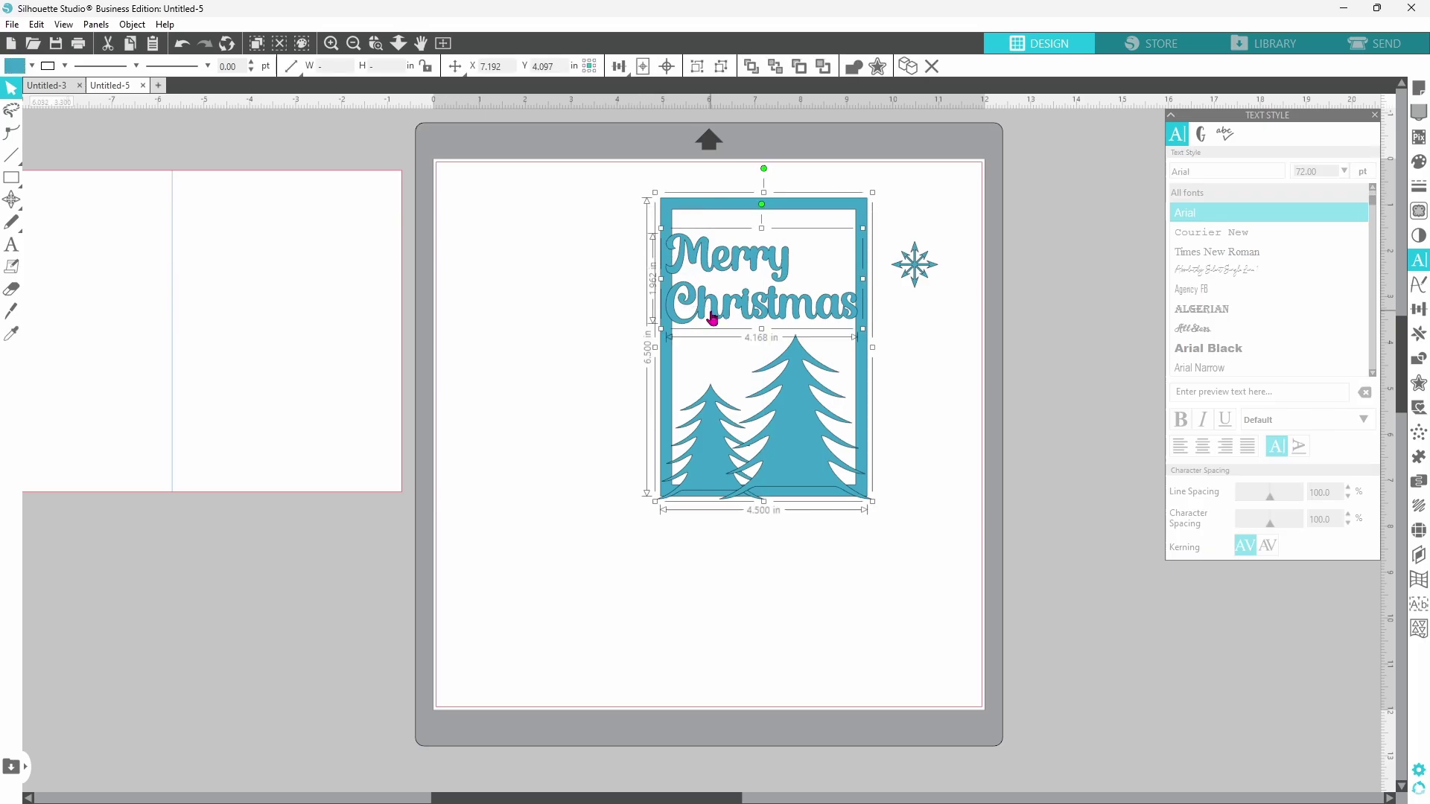
pyautogui.click(620, 67)
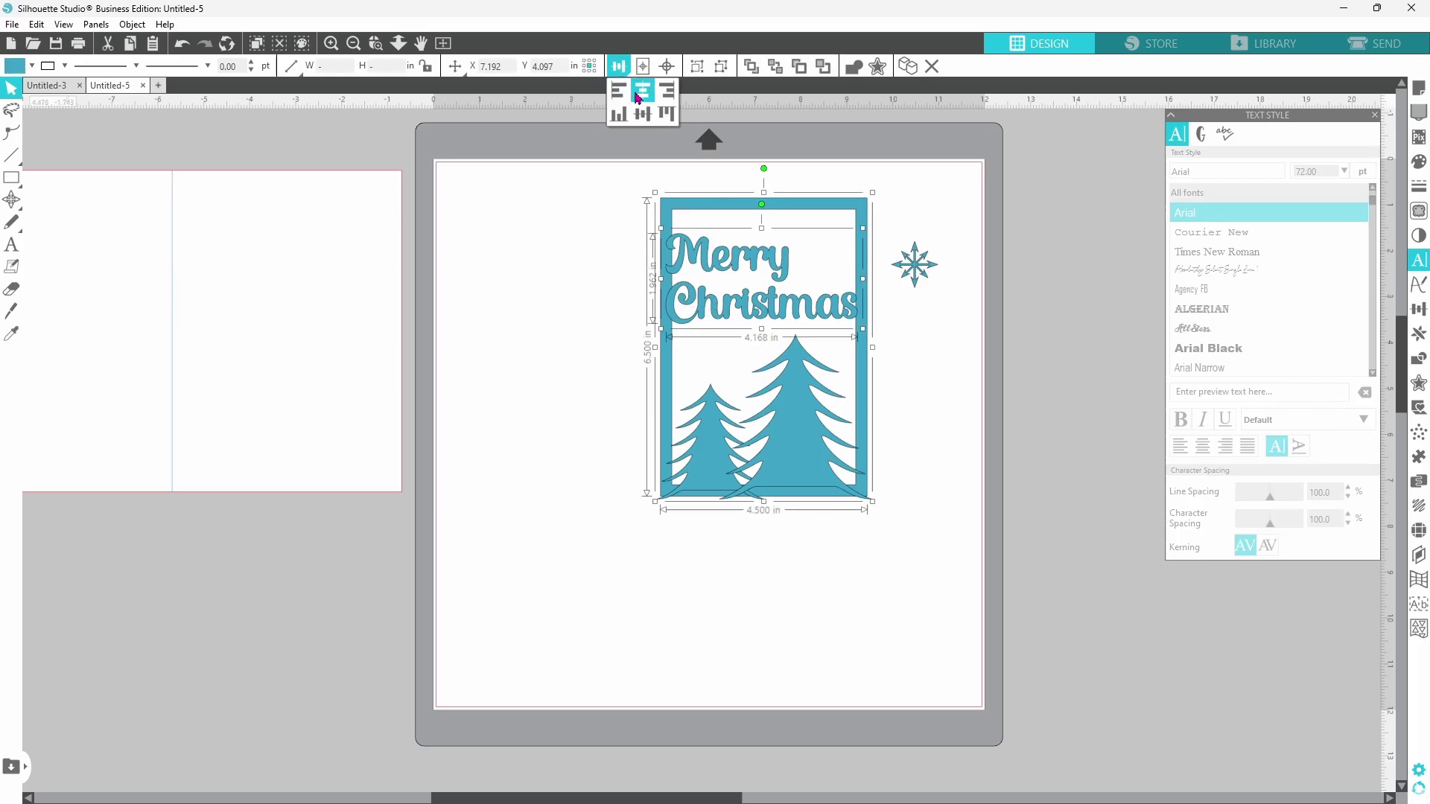
pyautogui.click(644, 95)
# - Move the snowflake into the frame's top-right corner
pyautogui.click(823, 256)
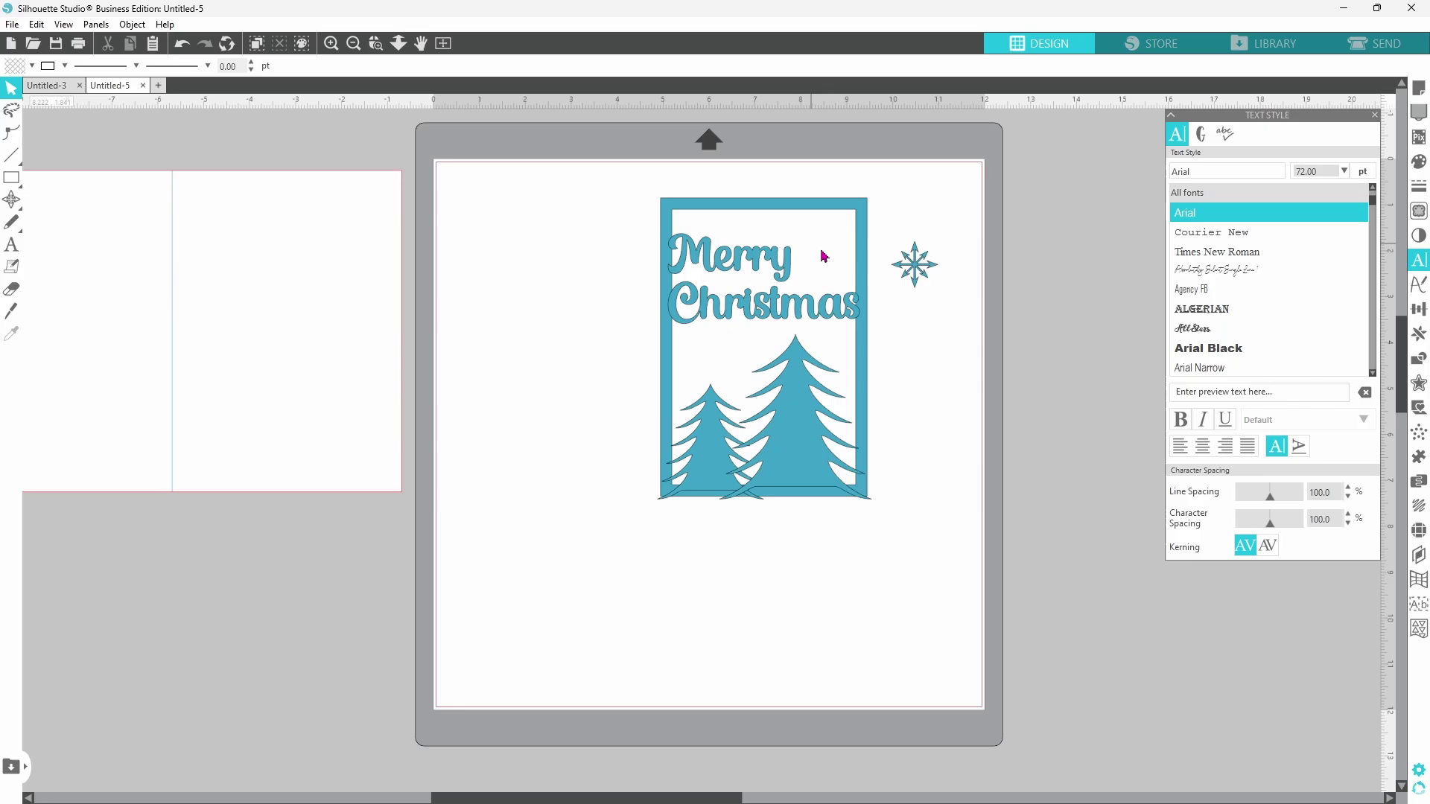
pyautogui.moveTo(912, 277); pyautogui.dragTo(834, 240)
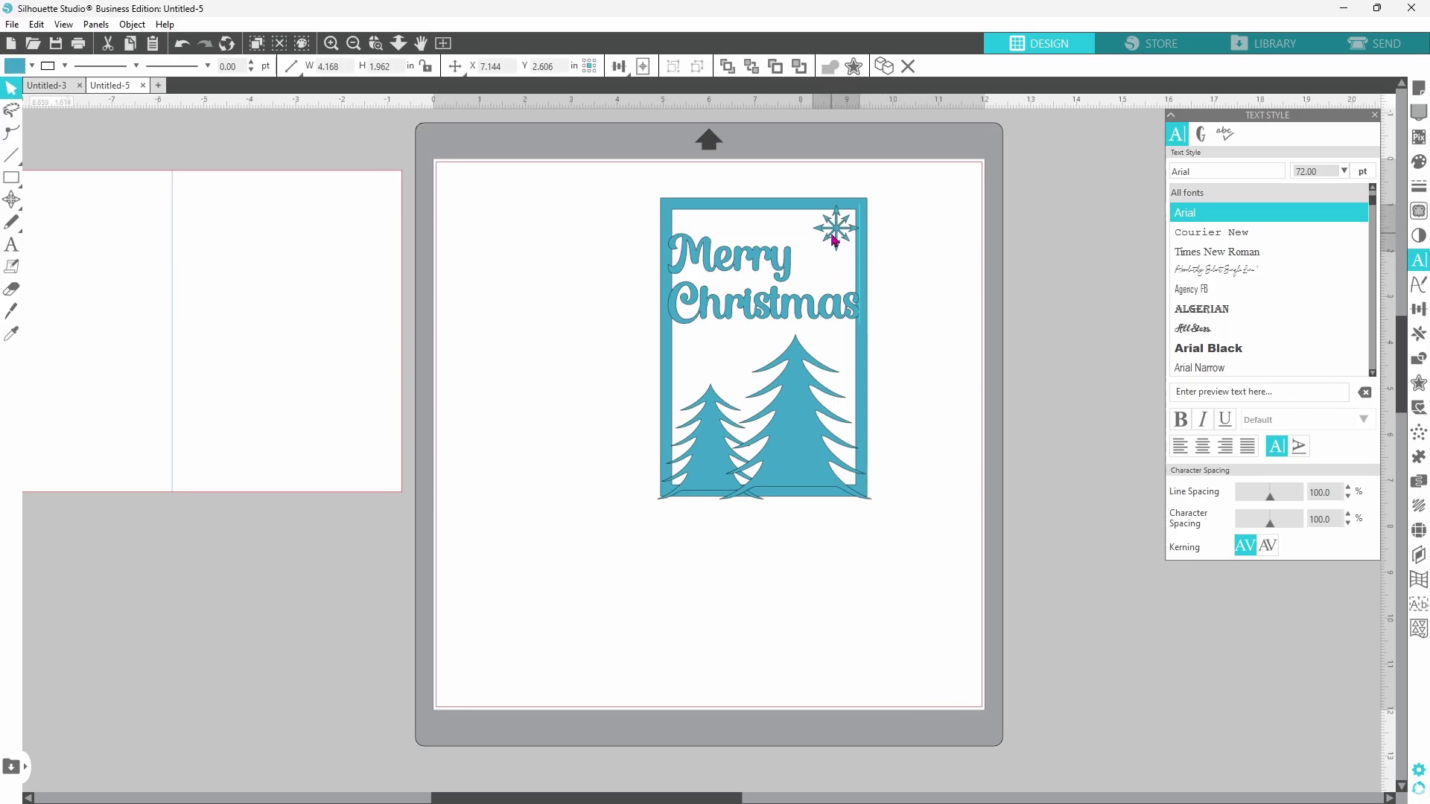
pyautogui.click(834, 239)
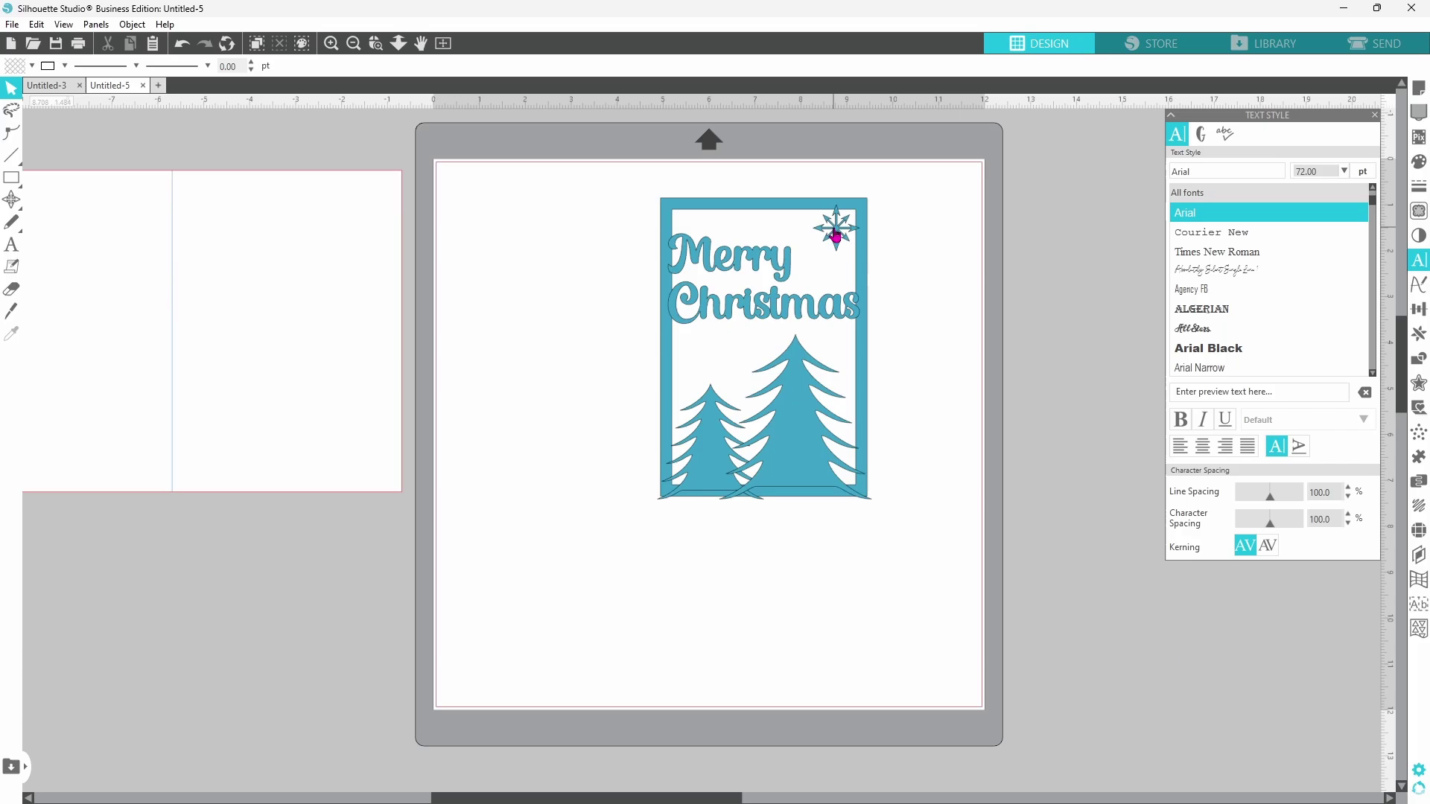
# - Copy the snowflake and place copies beside Christmas and, rotated, above Merry
pyautogui.click(838, 237)
pyautogui.hotkey('ctrl', 'c')
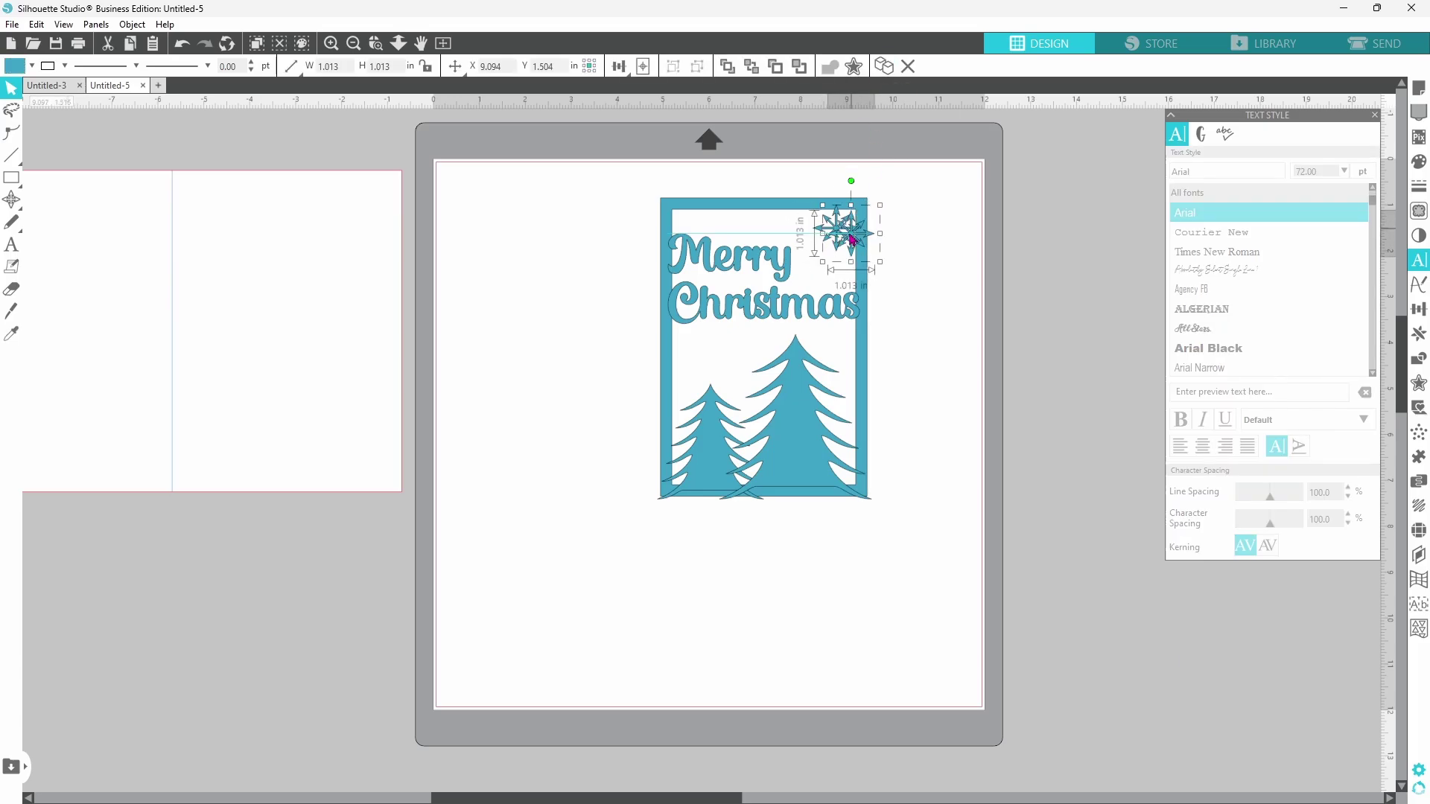
pyautogui.hotkey('ctrl', 'v')
pyautogui.moveTo(691, 344); pyautogui.dragTo(878, 370)
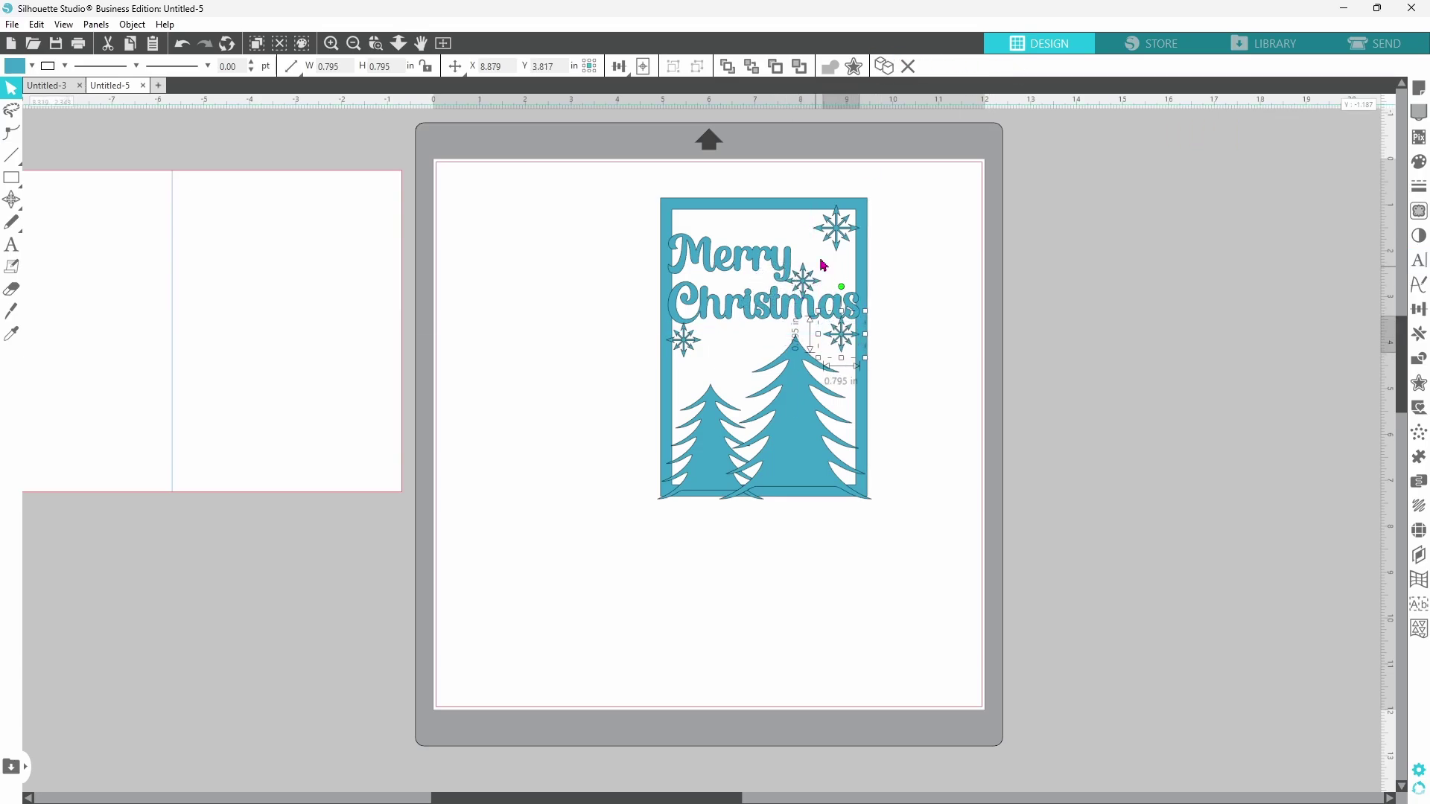
pyautogui.press('Right')
pyautogui.press('Right')
pyautogui.press('Right')
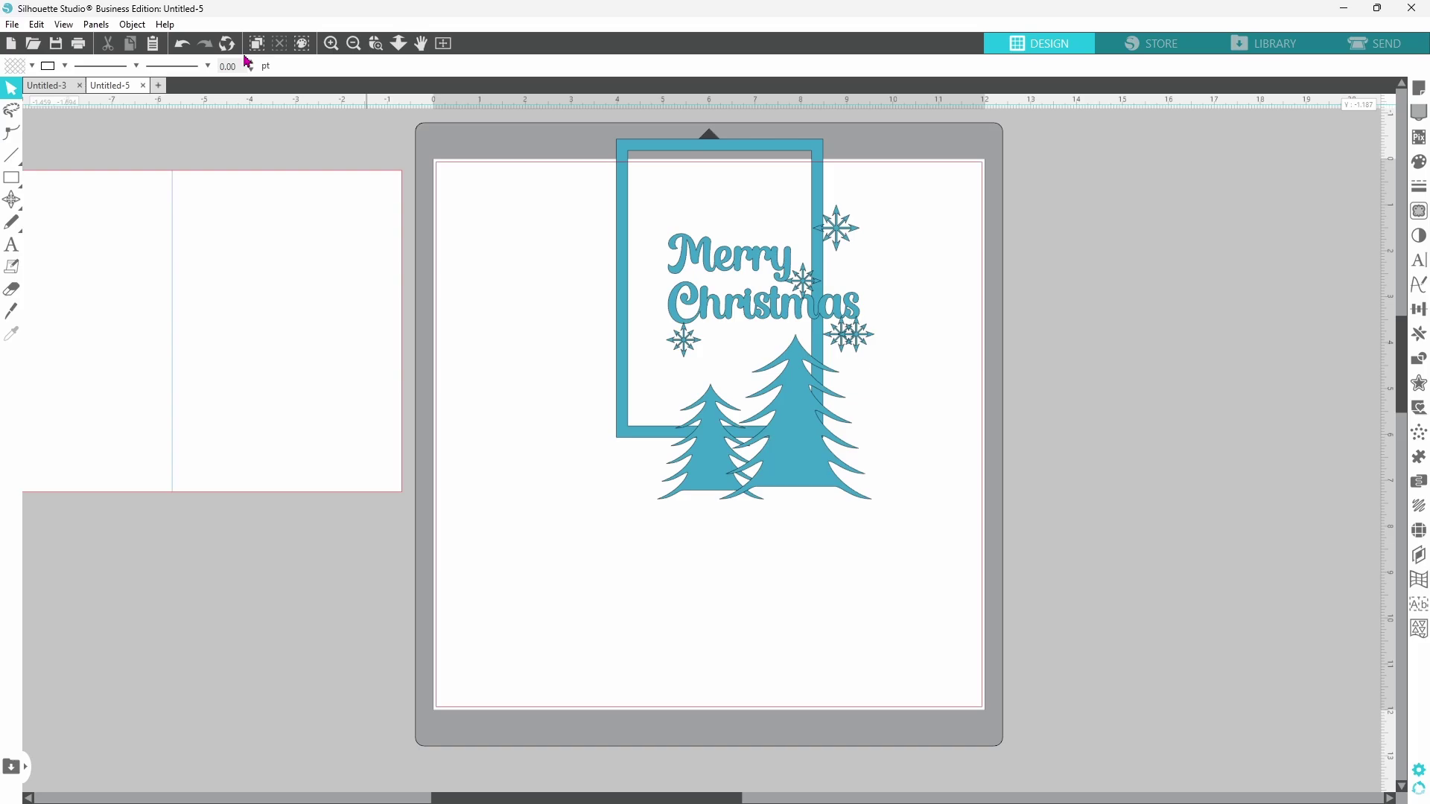
pyautogui.moveTo(880, 345); pyautogui.dragTo(723, 229)
pyautogui.moveTo(711, 181); pyautogui.dragTo(723, 196)
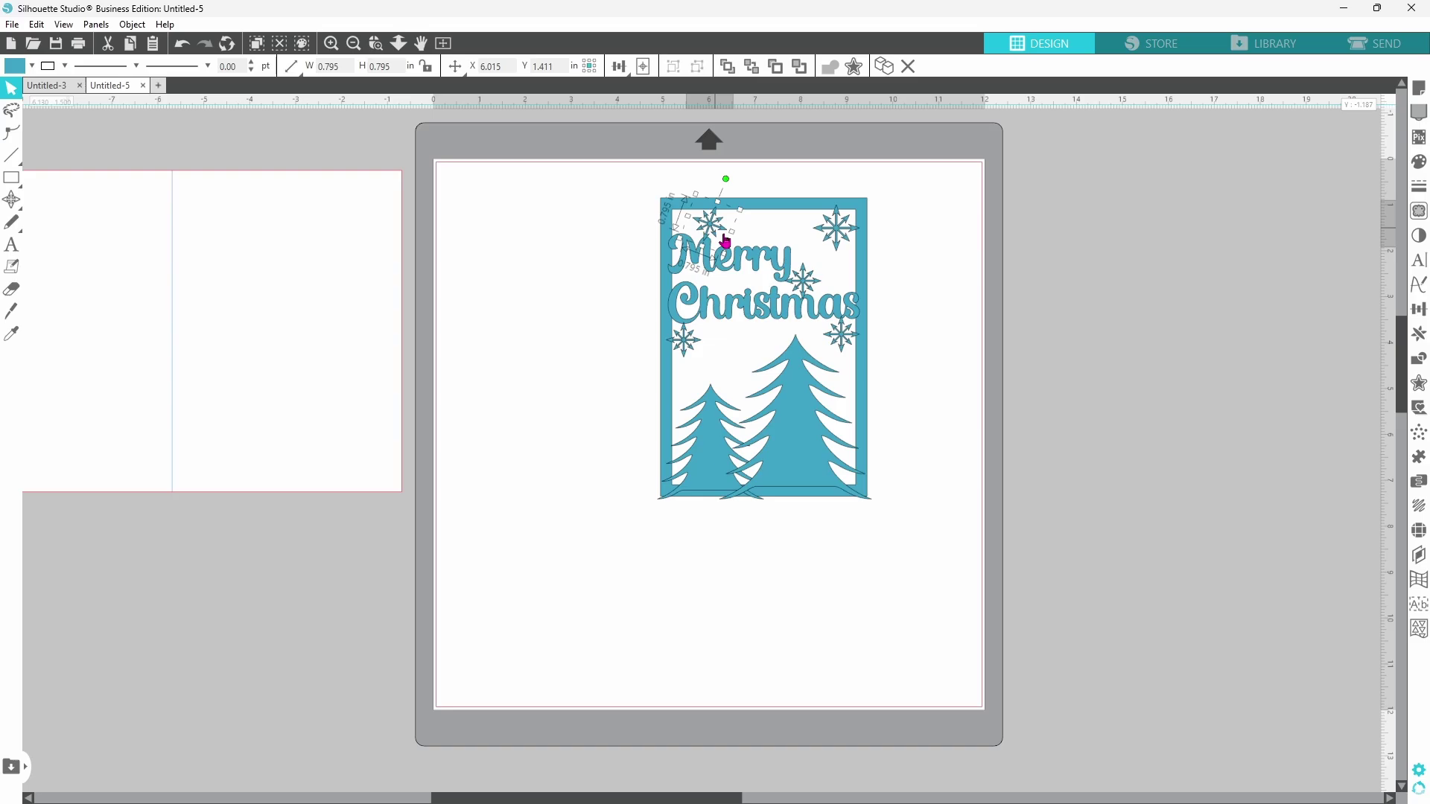
pyautogui.click(926, 332)
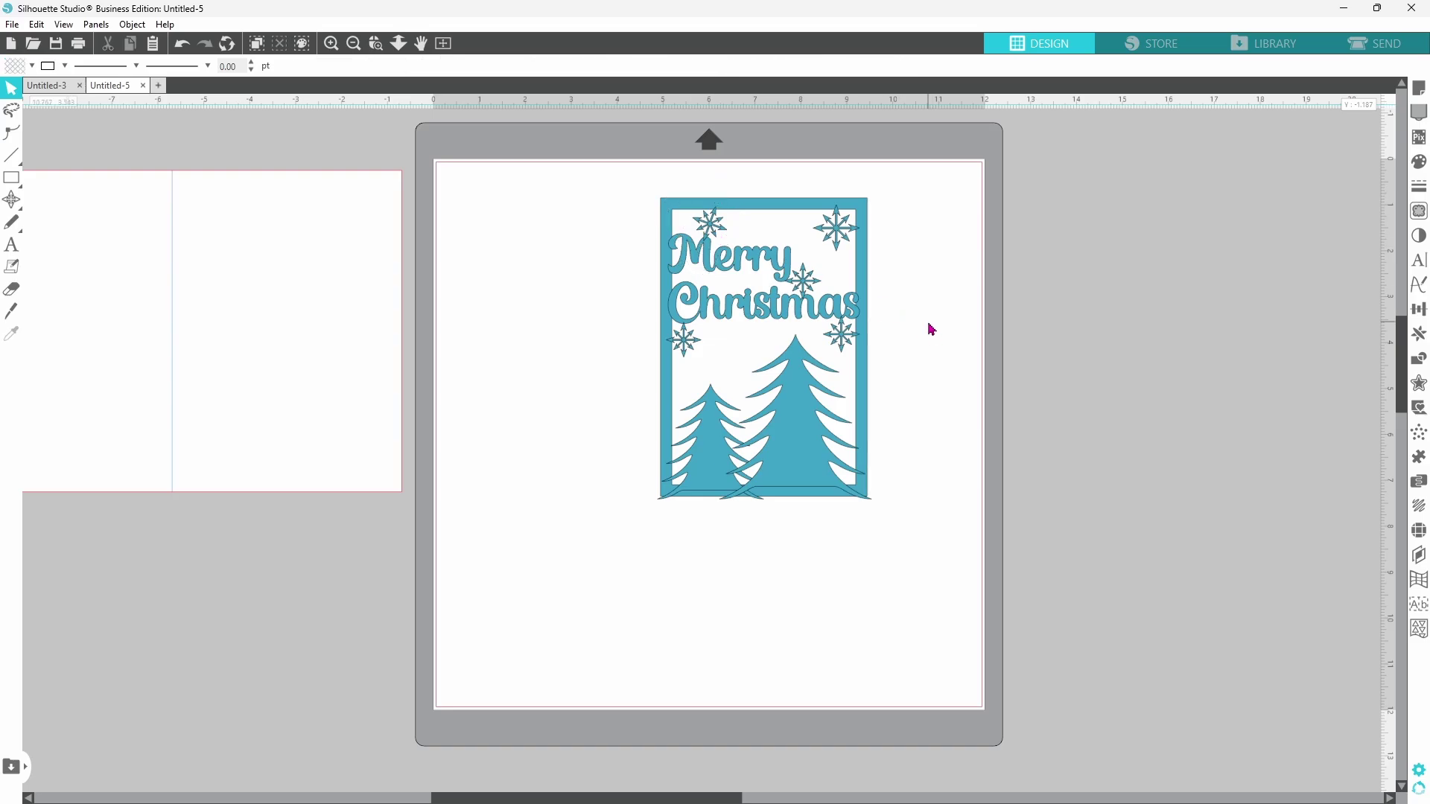
# - Ungroup the greeting and narrow Christmas to 4.120 in wide
pyautogui.click(857, 315)
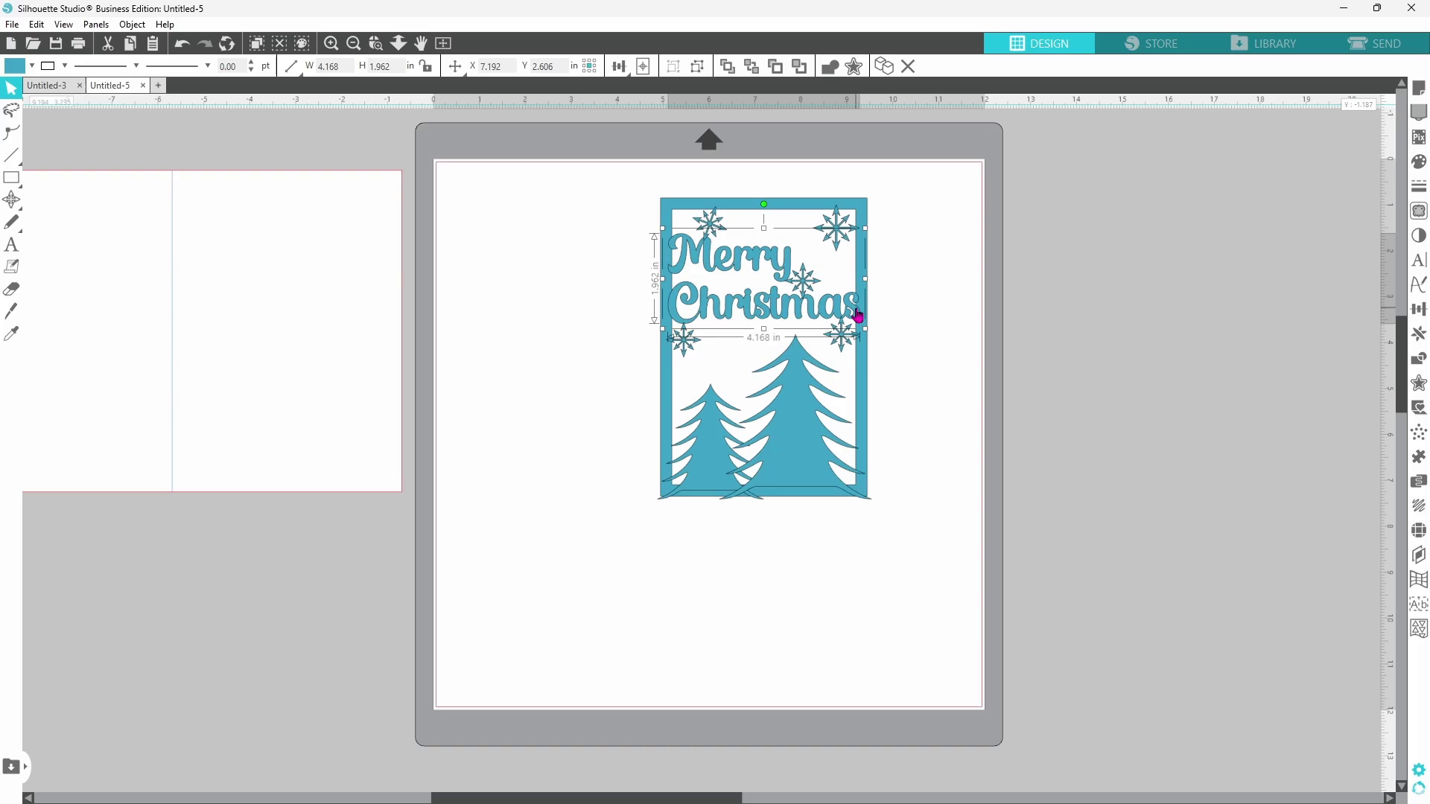
pyautogui.rightClick(858, 315)
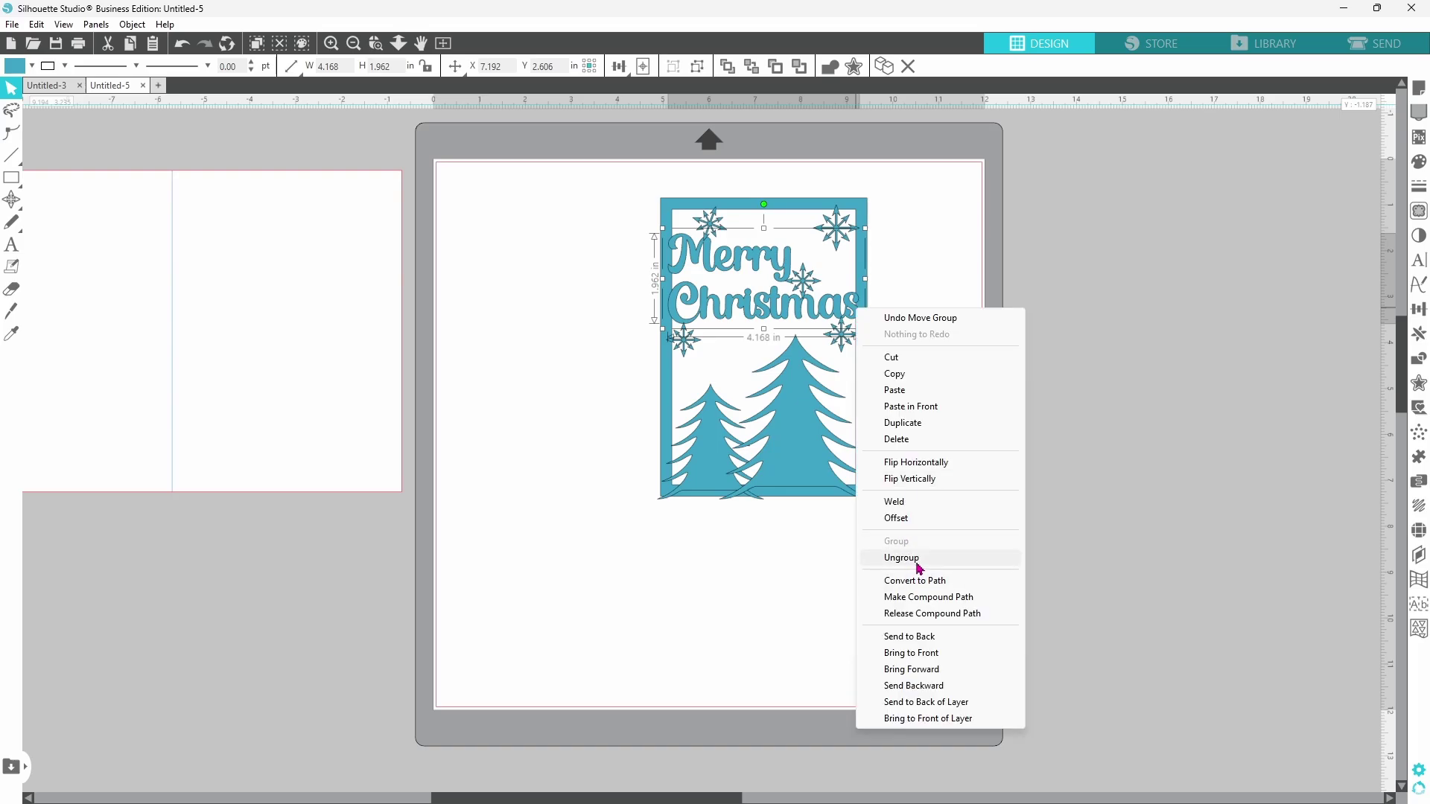
pyautogui.click(901, 558)
pyautogui.click(858, 315)
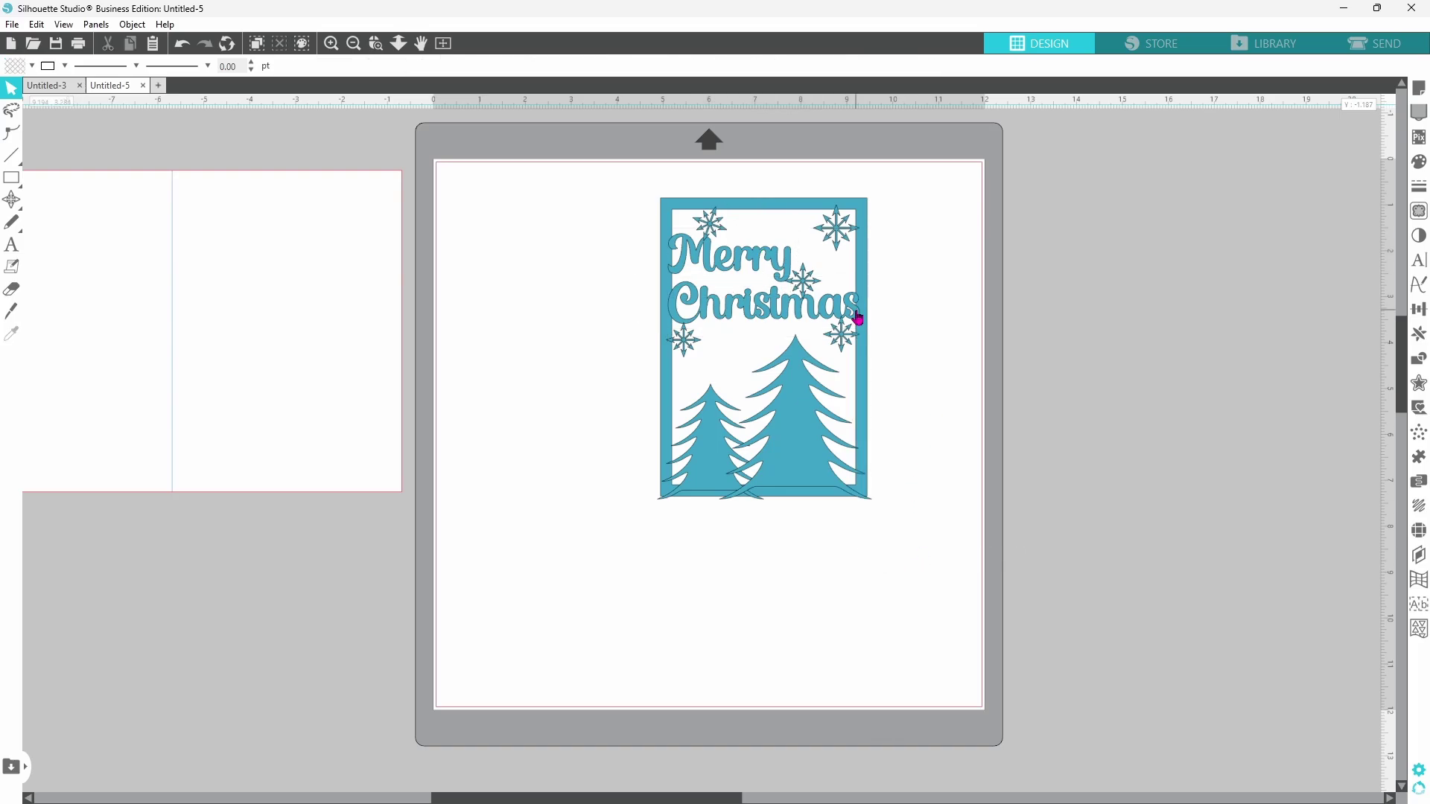
pyautogui.moveTo(864, 304); pyautogui.dragTo(864, 311)
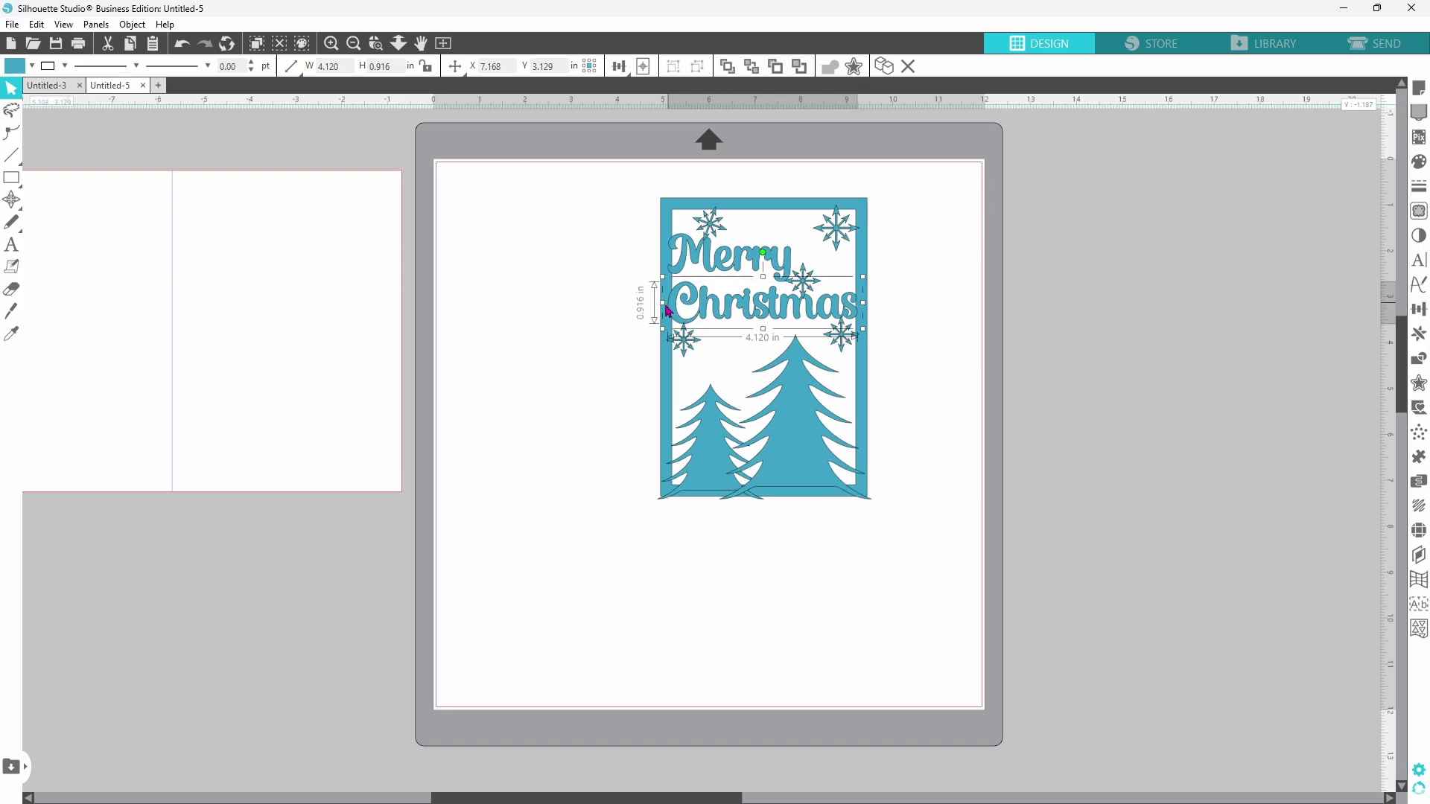
# - Move a snowflake down above the tall tree, then select every piece of the card
pyautogui.moveTo(734, 229); pyautogui.dragTo(779, 362)
pyautogui.click(615, 201)
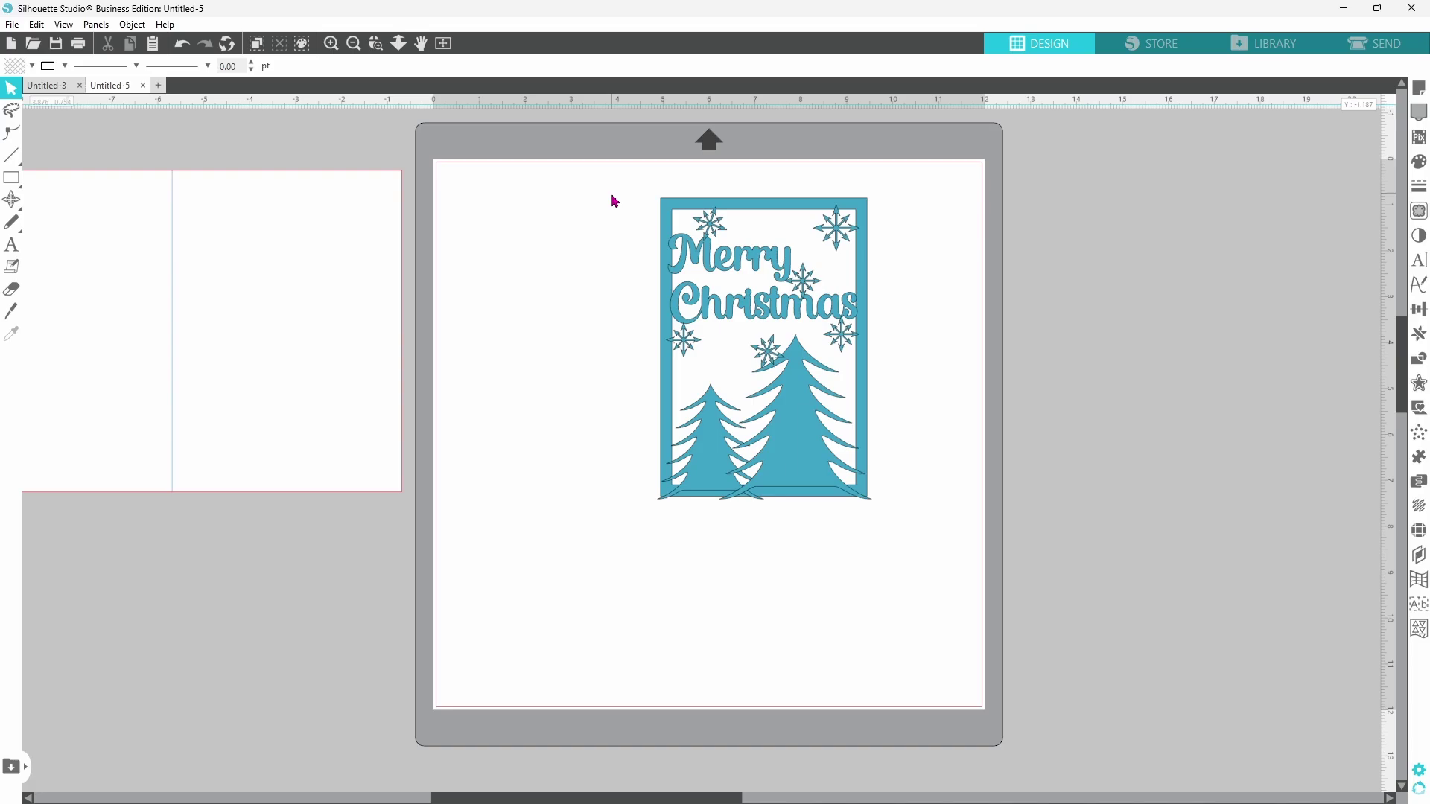
pyautogui.moveTo(607, 186); pyautogui.dragTo(884, 515)
# - Weld the card into one 25-contour shape and delete the stray spike points below the frame
pyautogui.rightClick(799, 463)
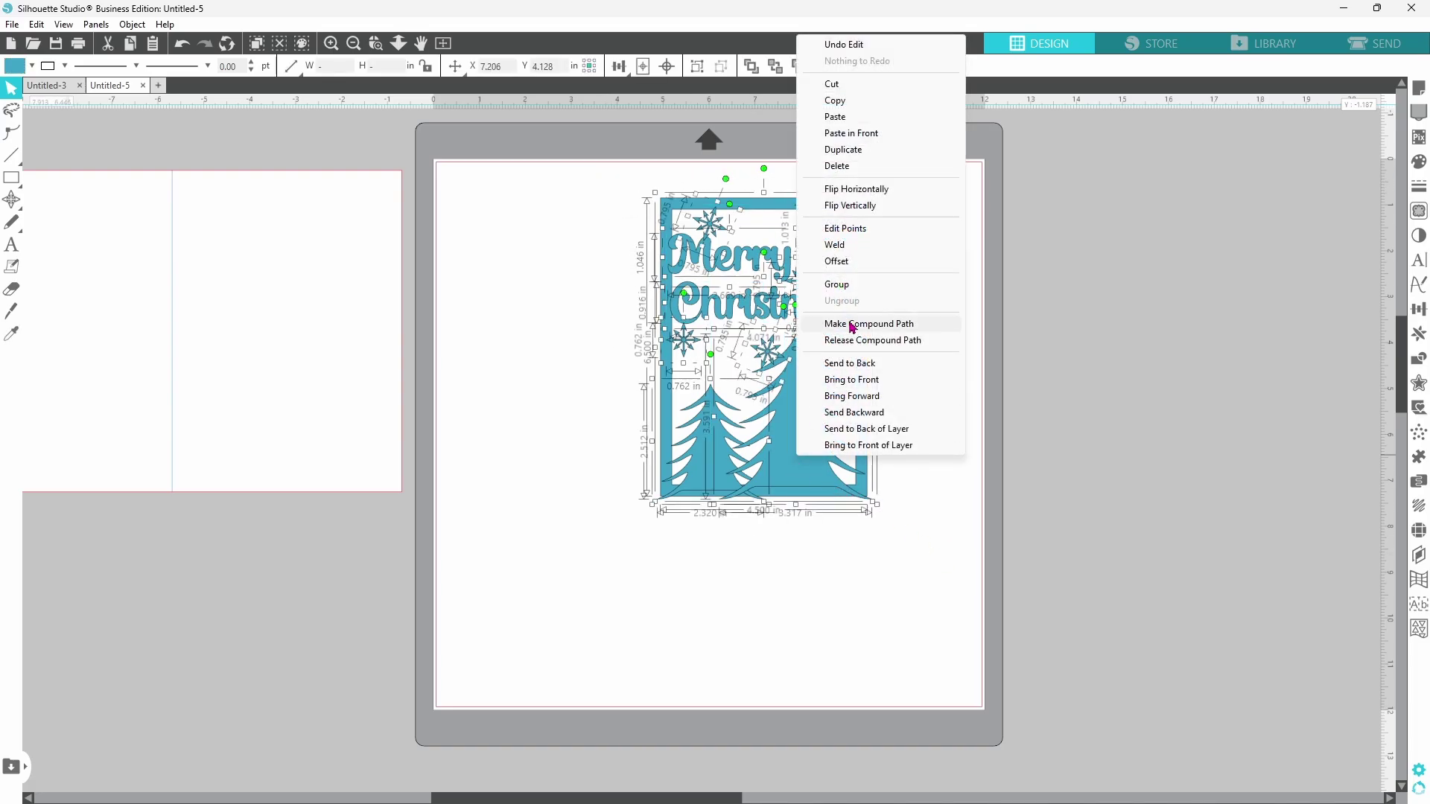
pyautogui.click(848, 254)
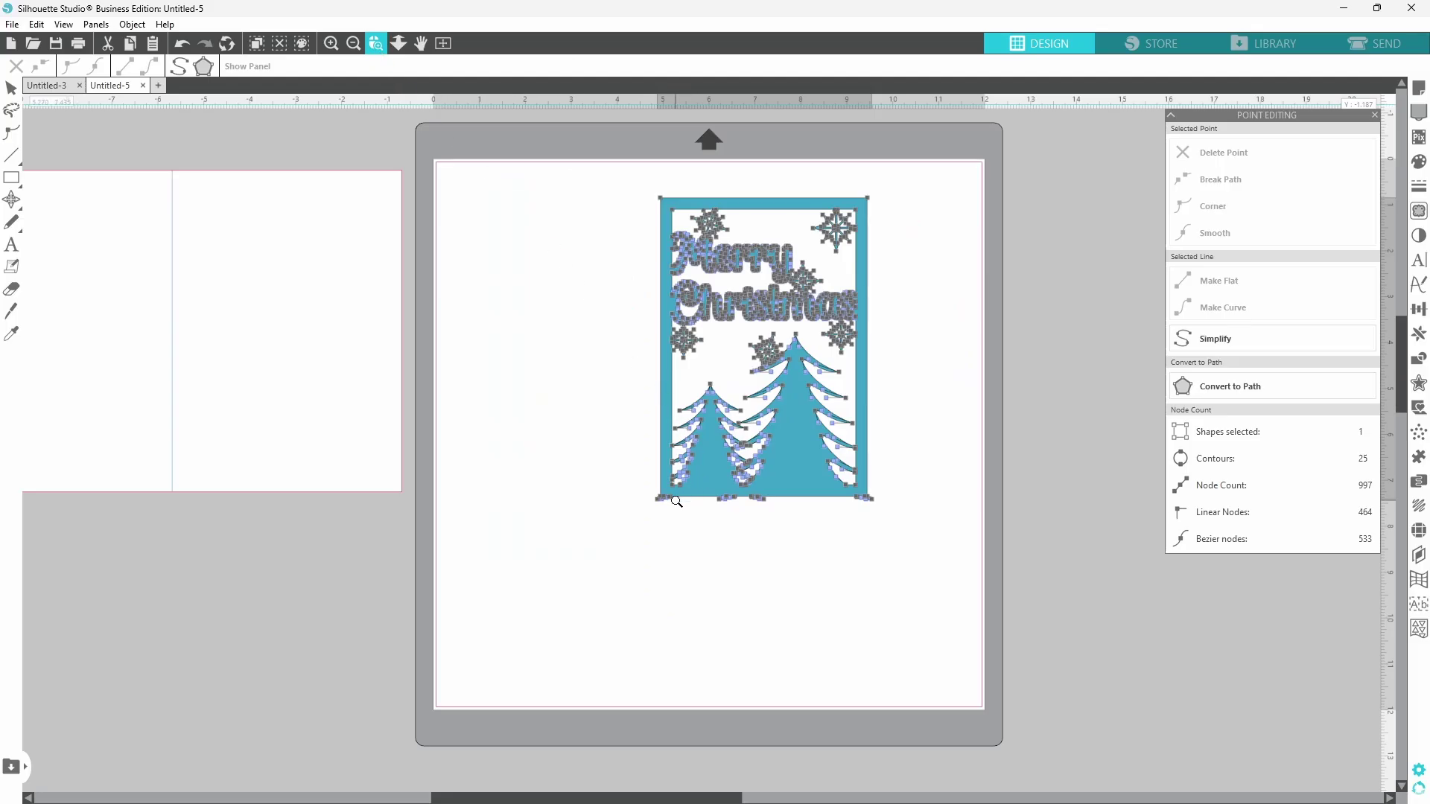
pyautogui.click(871, 509)
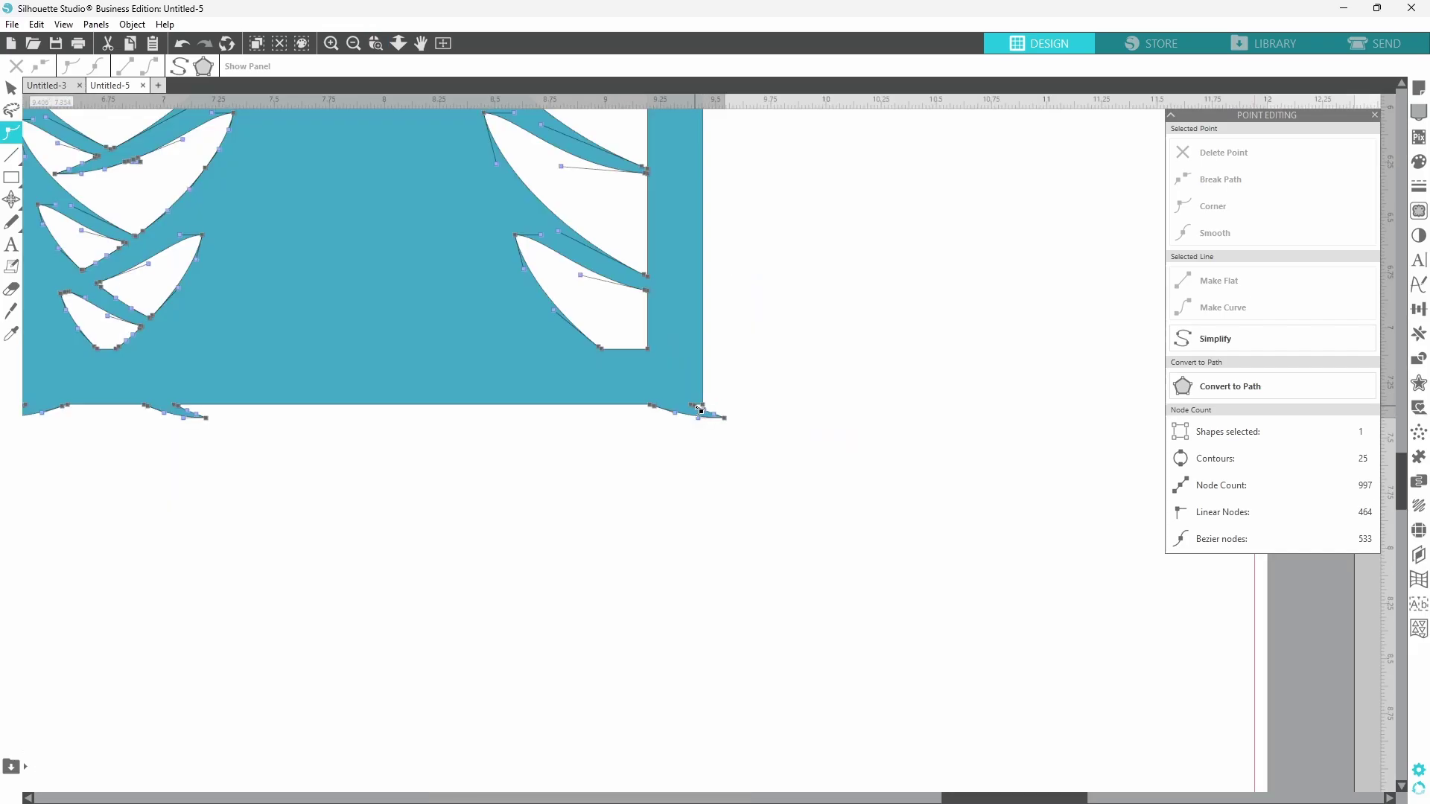
pyautogui.click(700, 409)
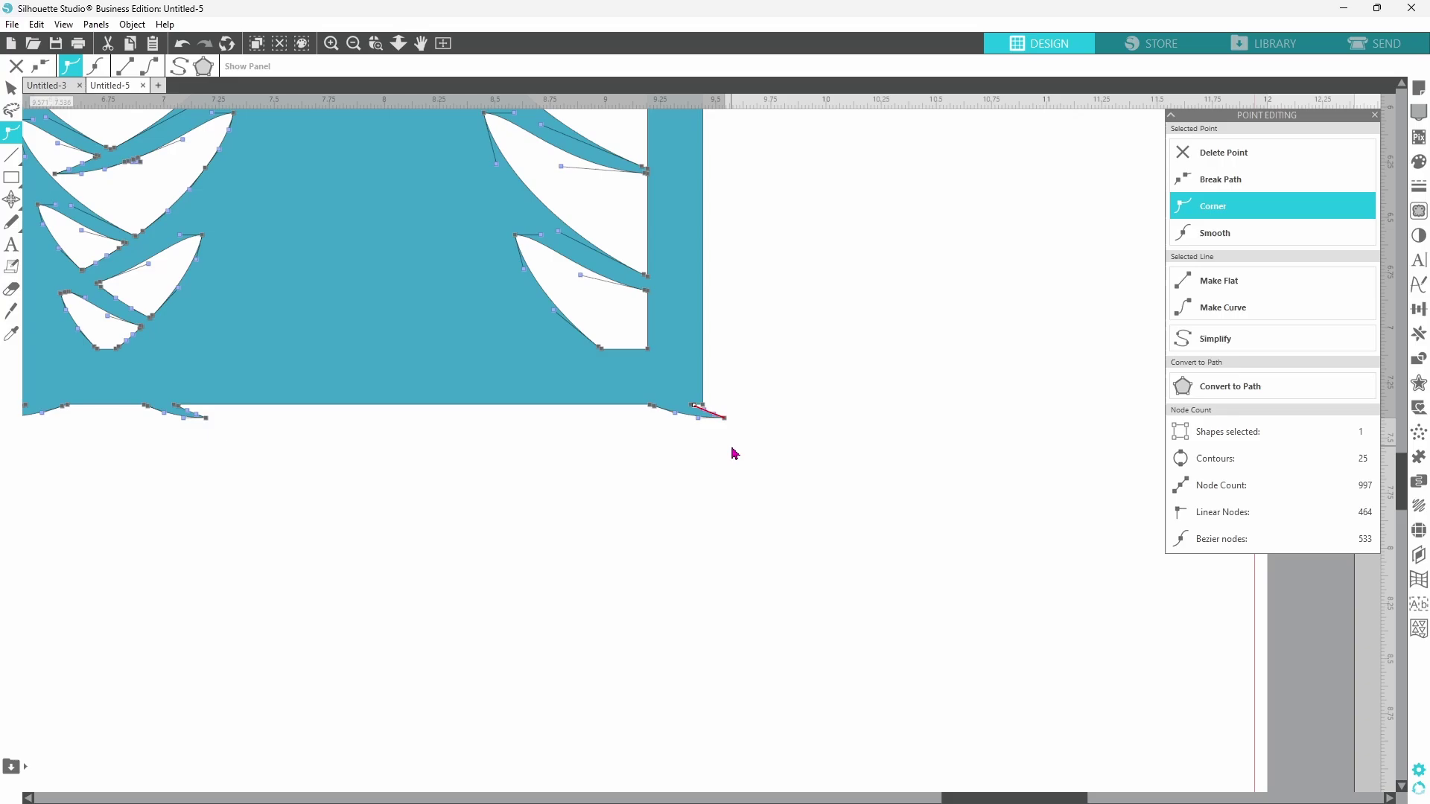
pyautogui.press('Delete')
pyautogui.press('Delete')
pyautogui.press('Delete')
pyautogui.press('Delete')
pyautogui.press('Delete')
pyautogui.press('Delete')
pyautogui.press('Delete')
pyautogui.press('Delete')
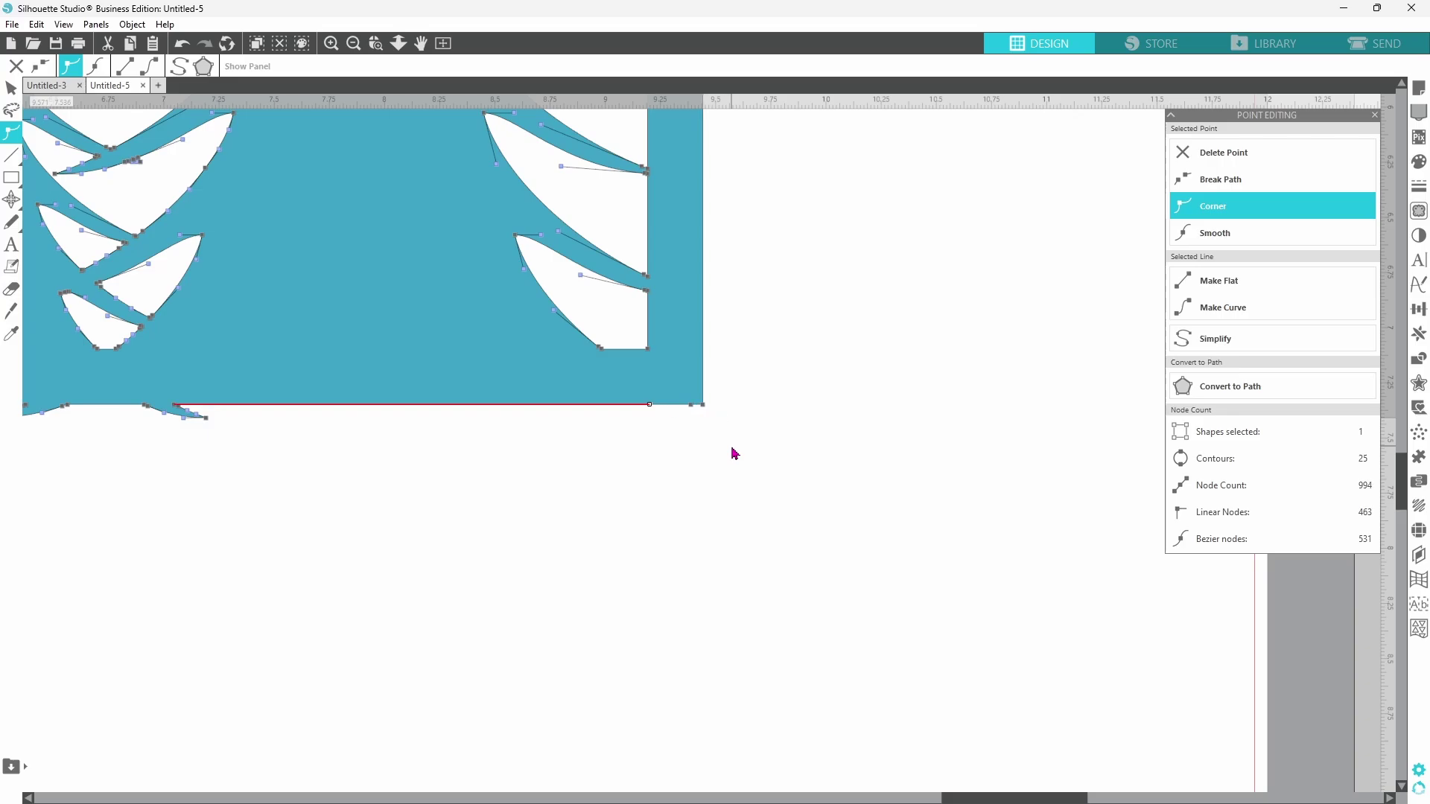
pyautogui.hscroll(-5, 744, 536)
pyautogui.press('Delete')
pyautogui.press('Delete')
pyautogui.press('Delete')
pyautogui.press('Delete')
pyautogui.press('Delete')
pyautogui.press('Delete')
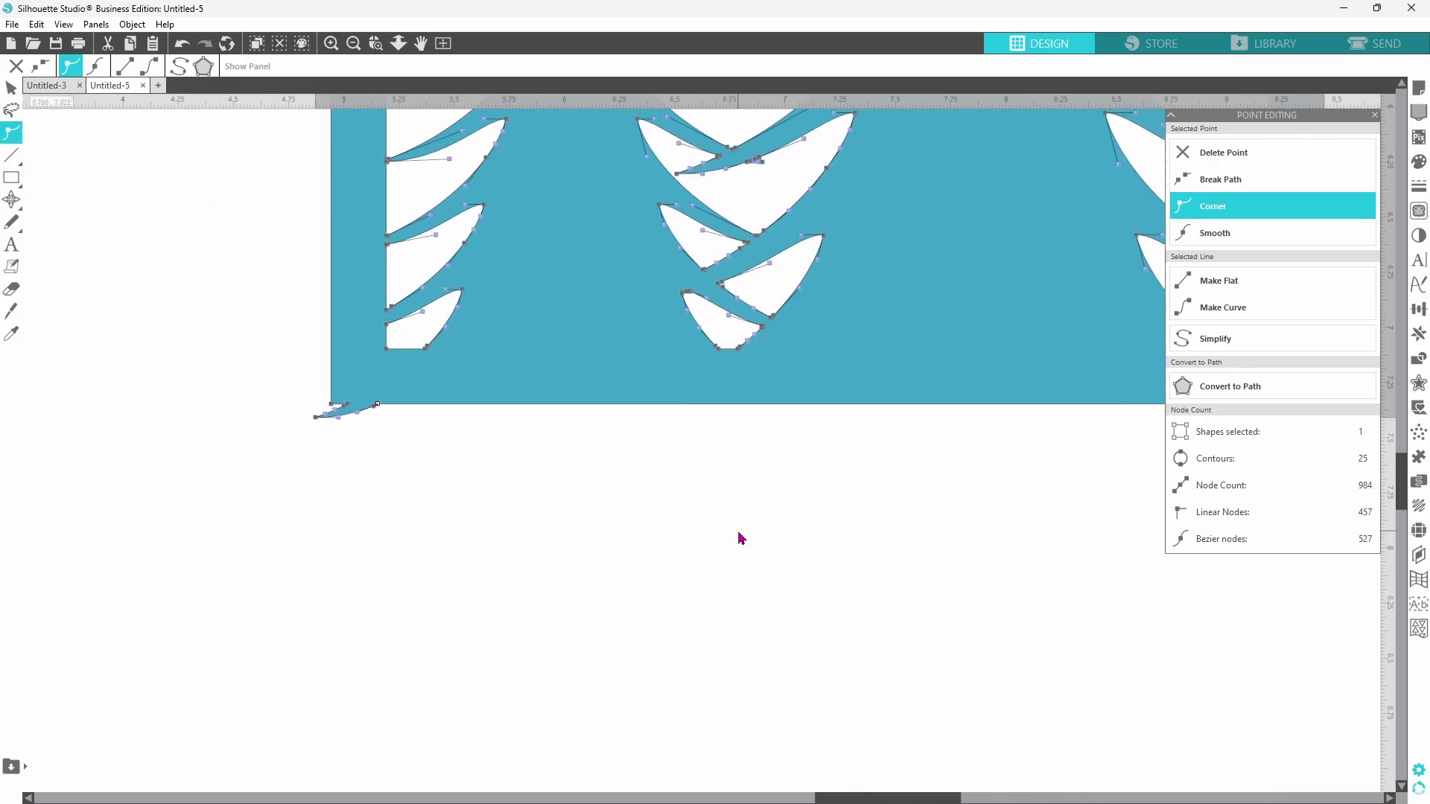
pyautogui.click(443, 42)
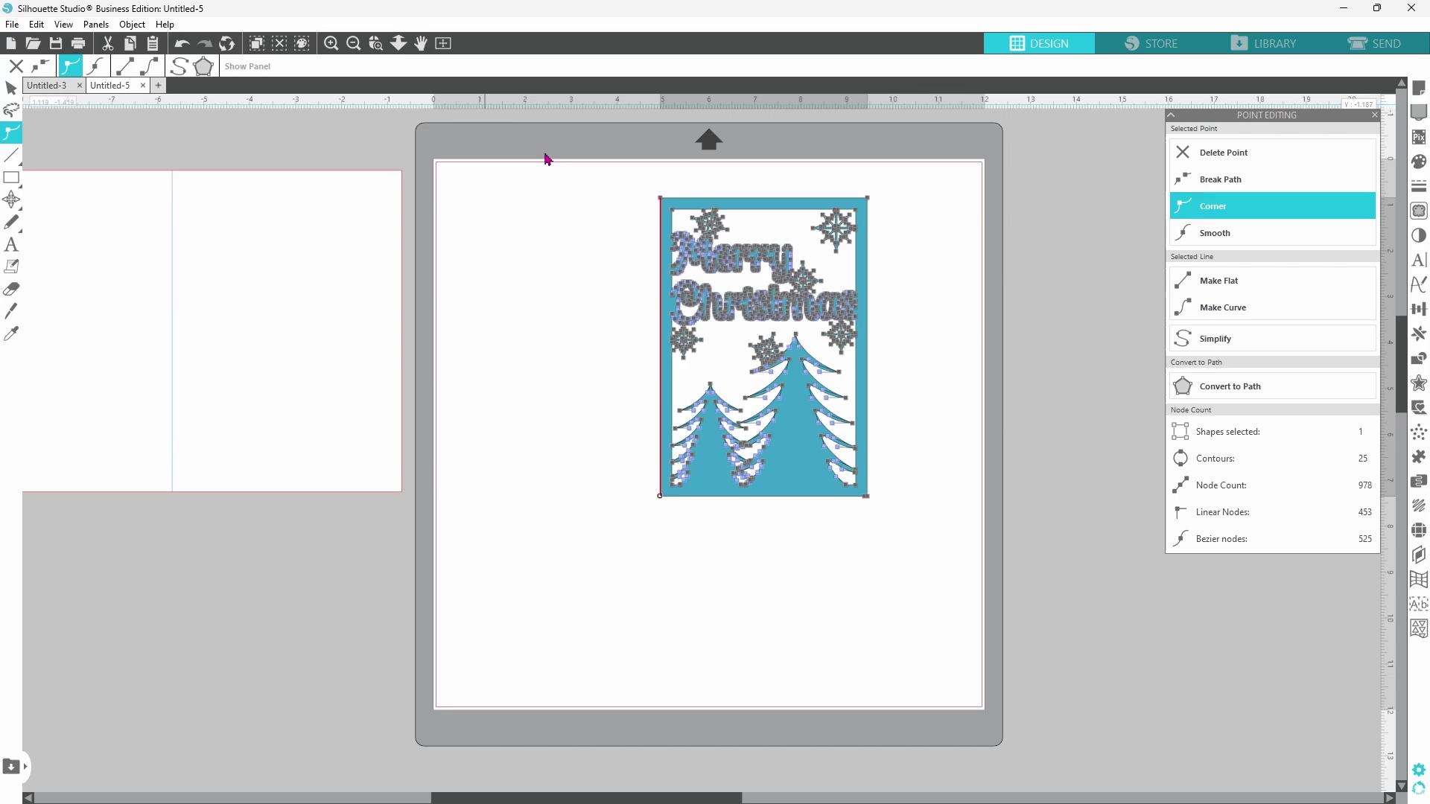
pyautogui.click(958, 341)
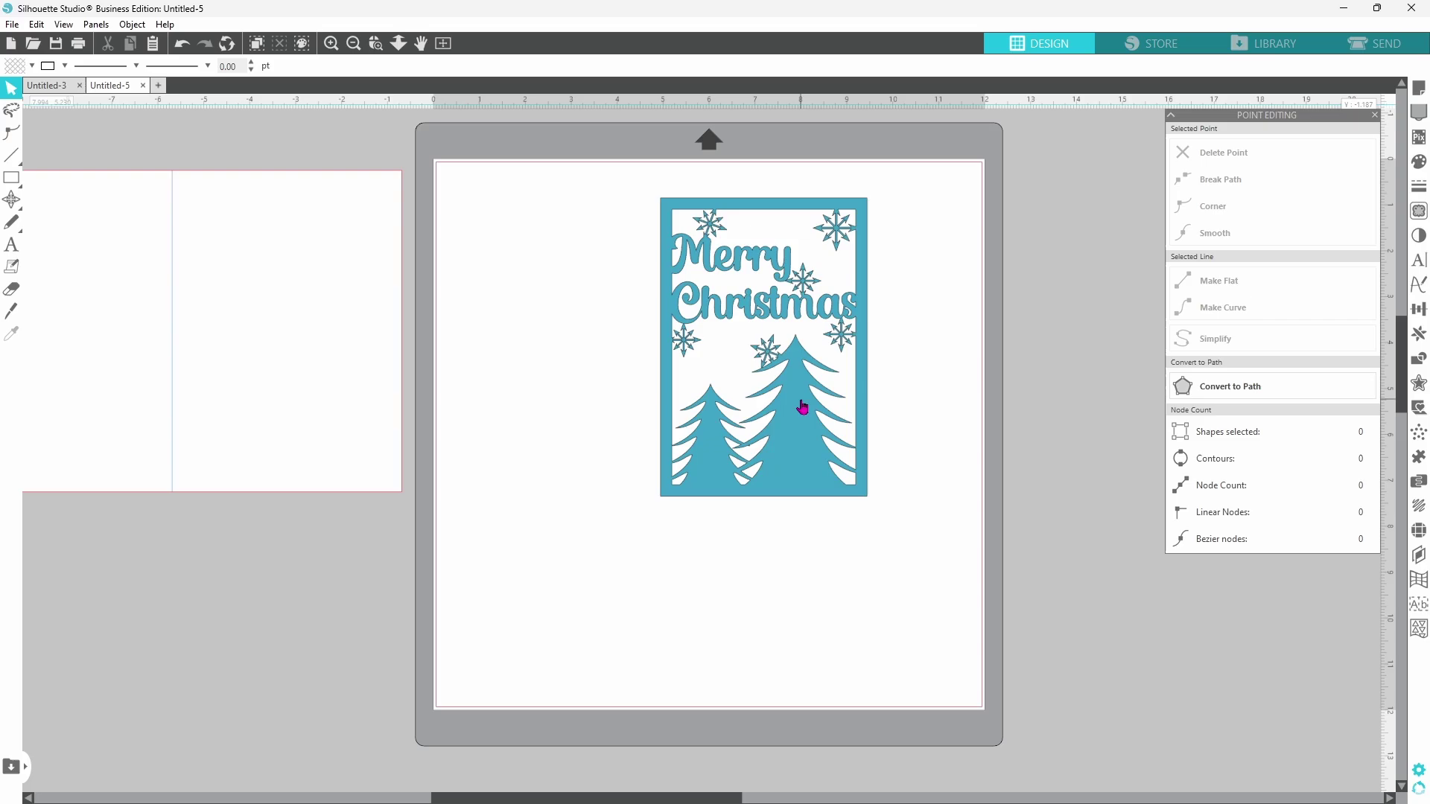
# - Fill the 10 × 7 in base rectangle green
pyautogui.moveTo(802, 406)
pyautogui.mouseDown()
pyautogui.moveTo(846, 469)
pyautogui.moveTo(788, 415)
pyautogui.mouseUp()
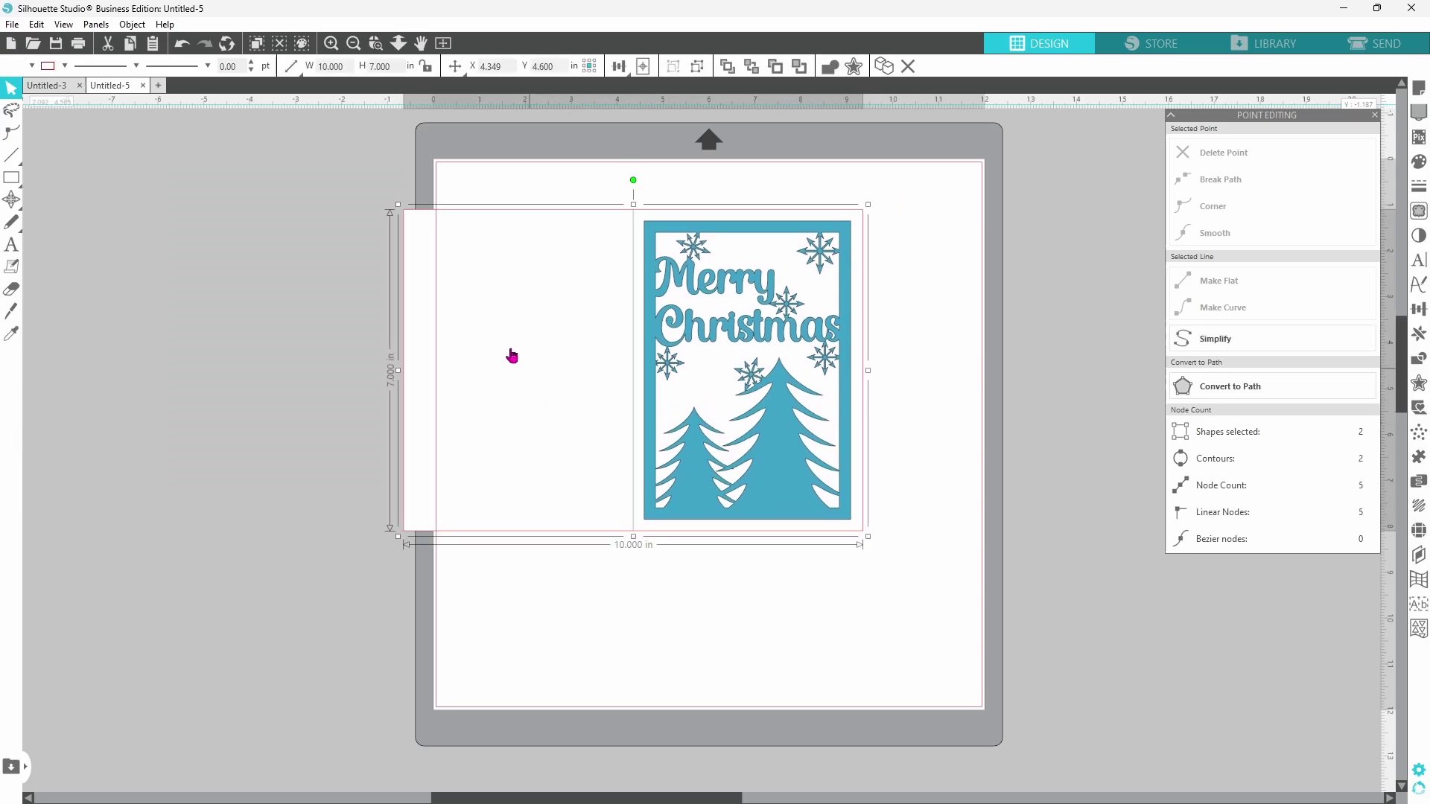
pyautogui.click(33, 66)
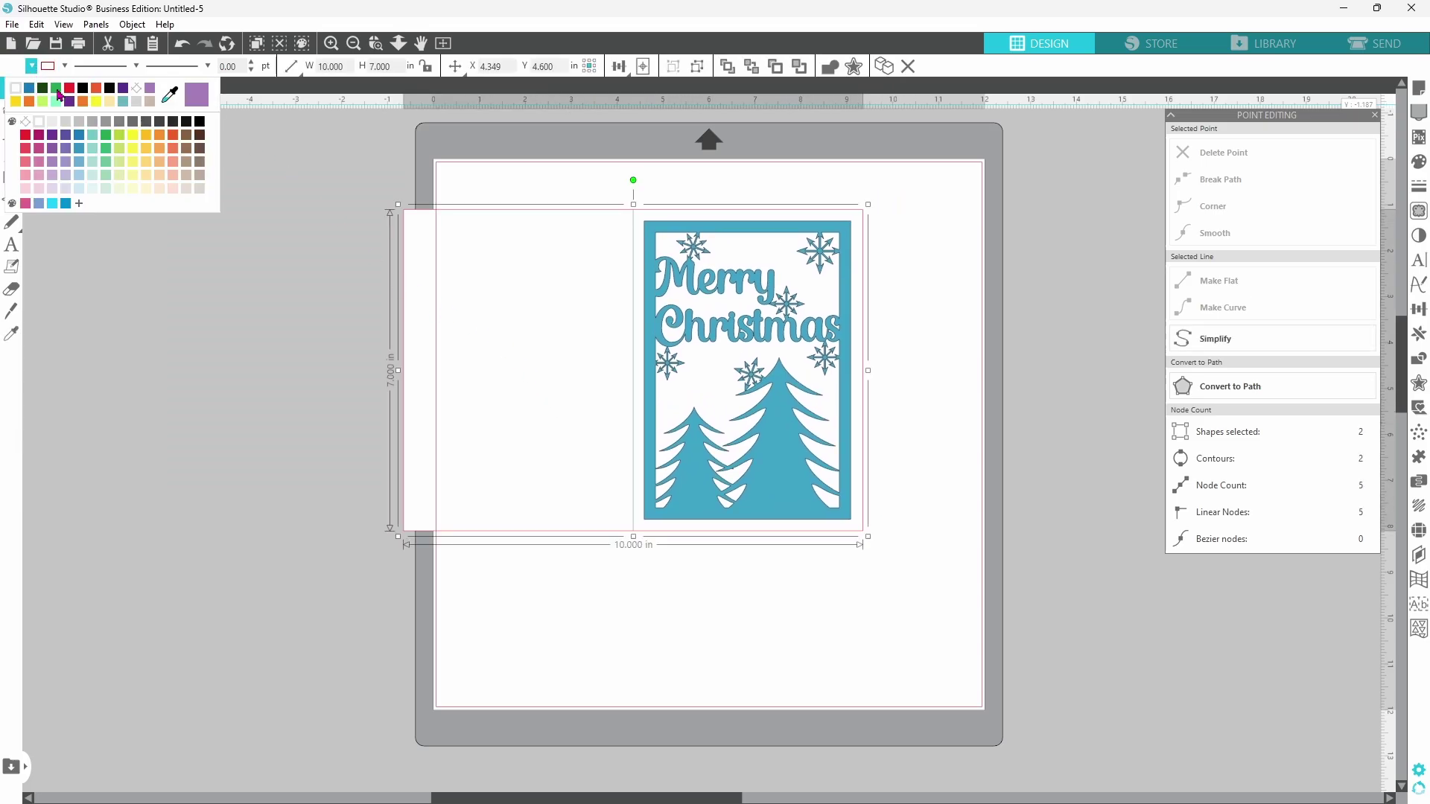
pyautogui.click(56, 89)
# - Make the welded card front white and move it off the mat
pyautogui.click(574, 256)
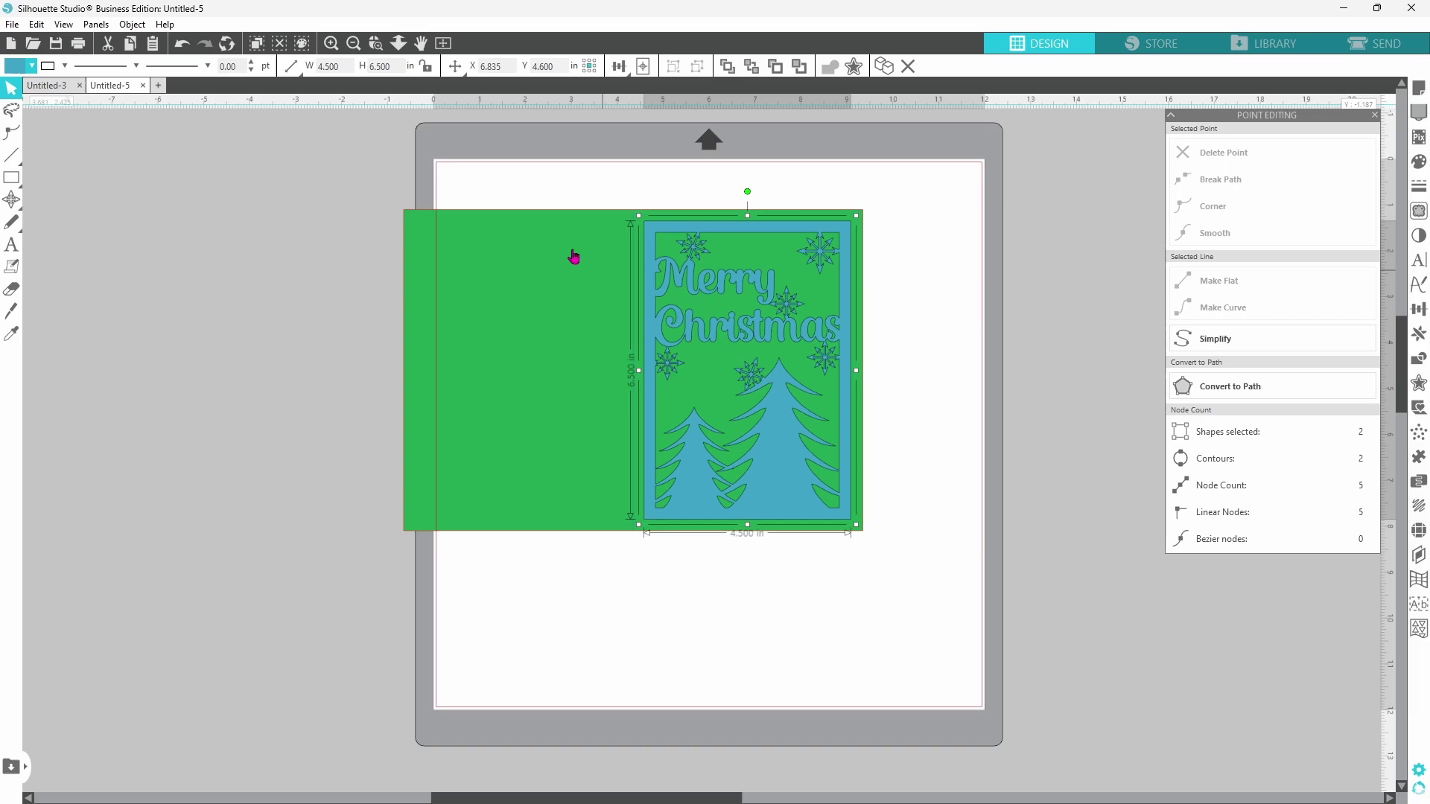
pyautogui.click(32, 66)
pyautogui.click(30, 91)
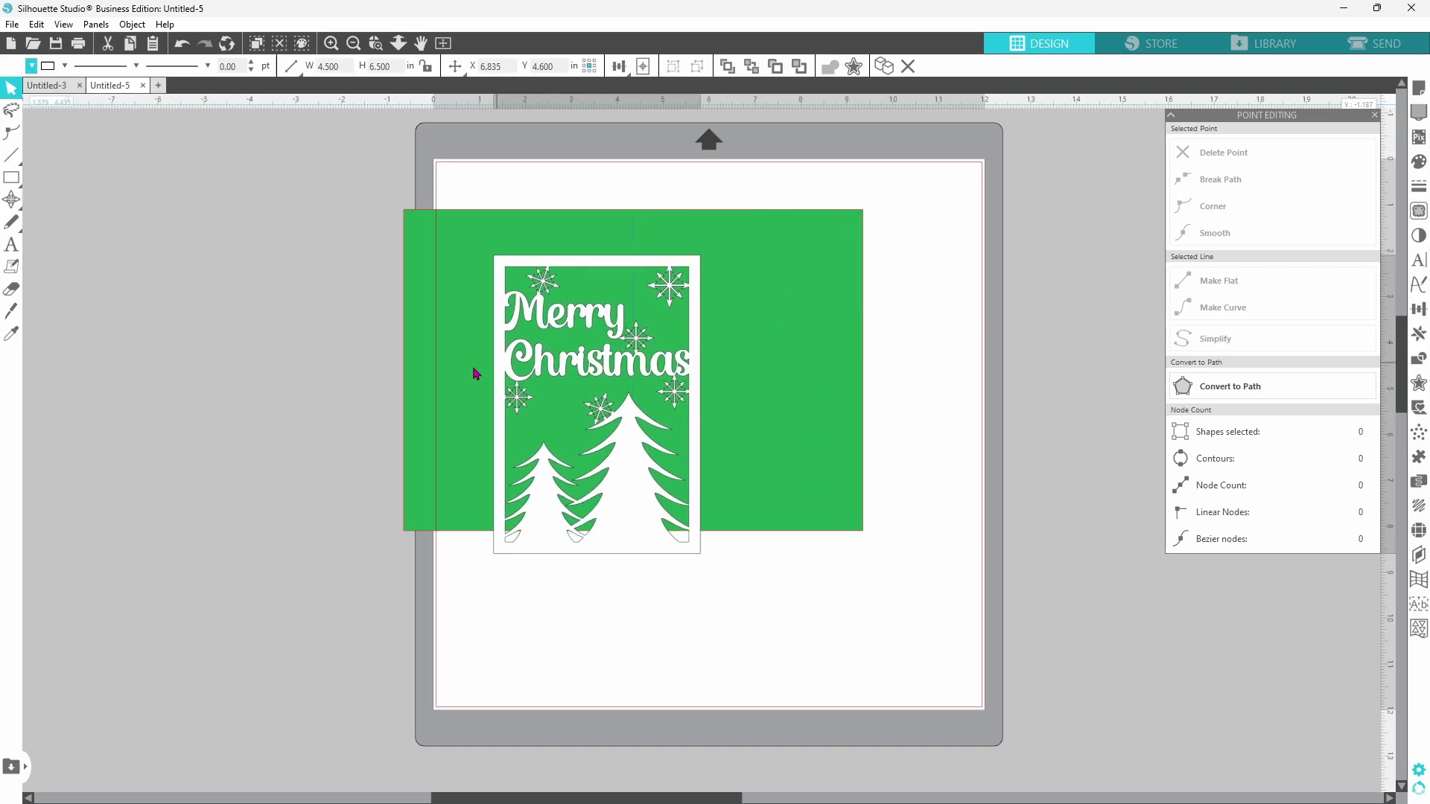
pyautogui.moveTo(491, 358); pyautogui.dragTo(530, 317)
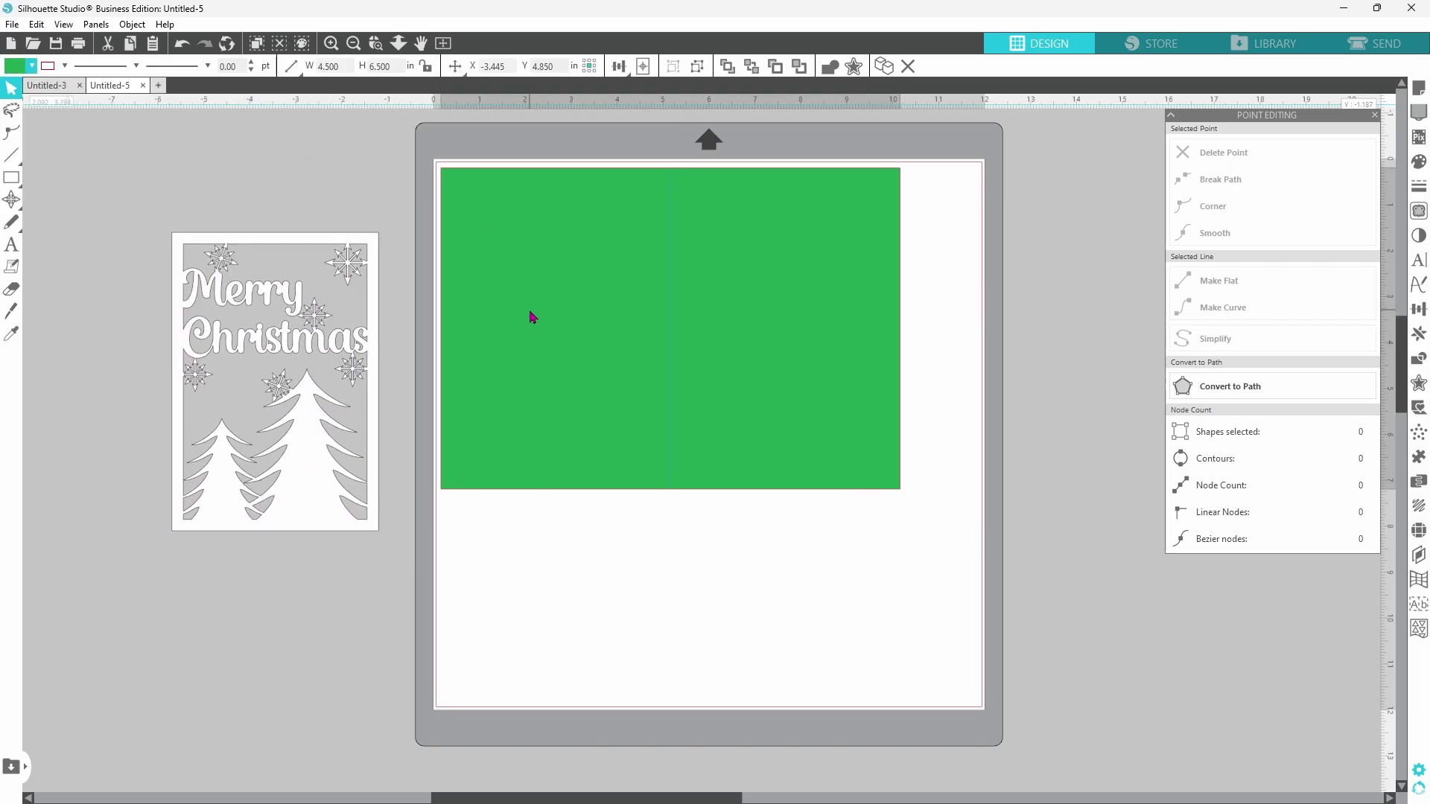
pyautogui.press('Escape')
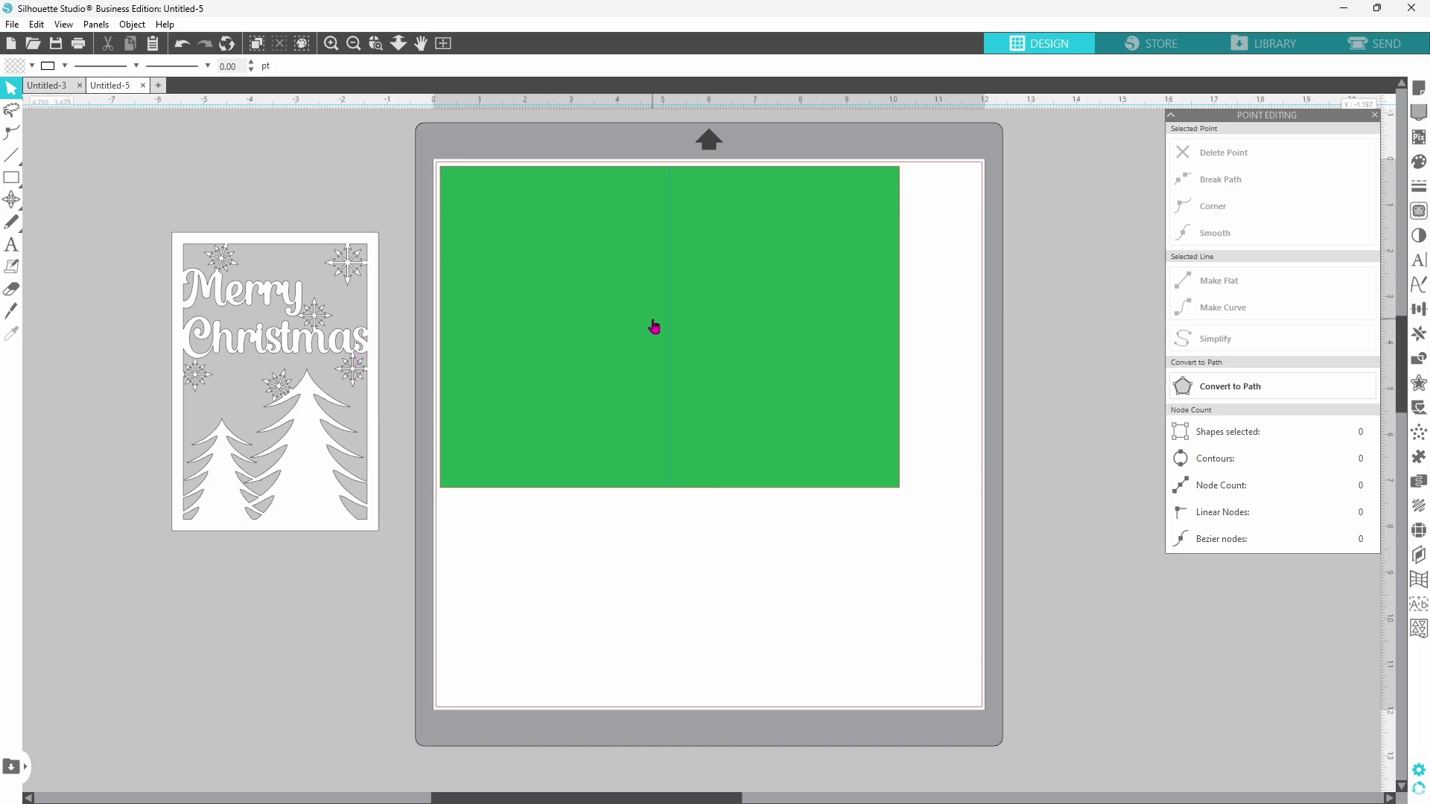
# - In the Send settings, ungroup the base rectangle from its centre line
pyautogui.click(1355, 44)
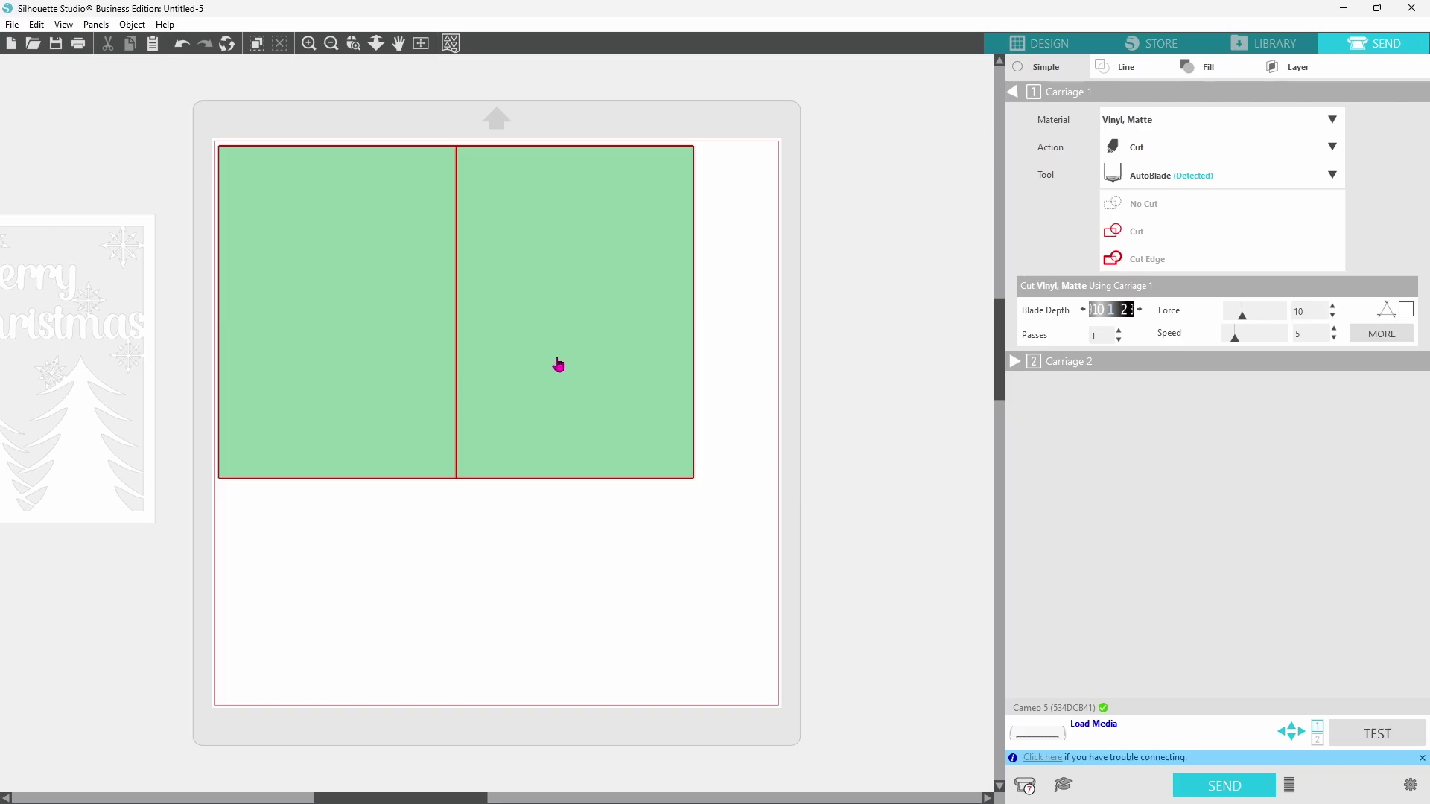
pyautogui.rightClick(557, 365)
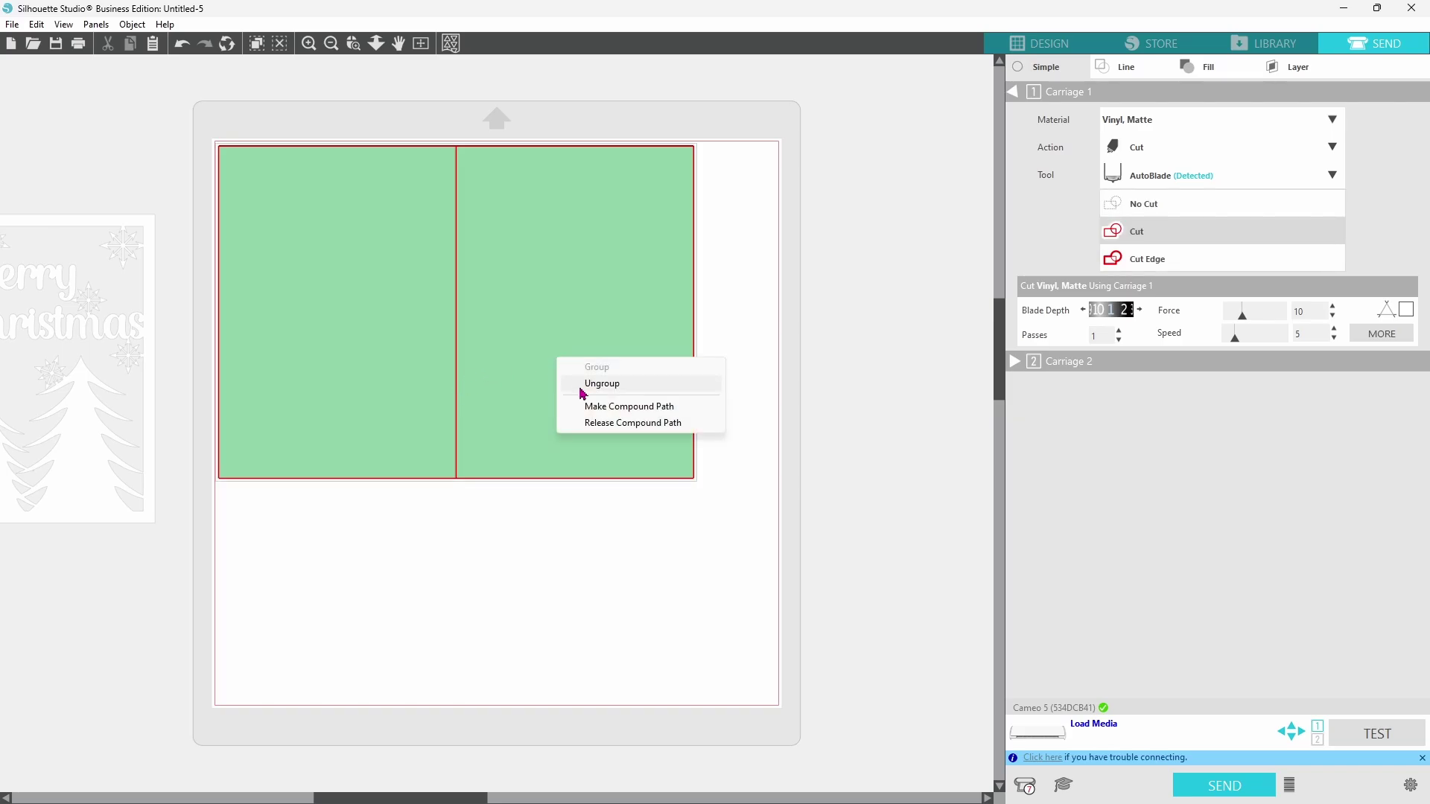
pyautogui.click(602, 384)
pyautogui.click(729, 389)
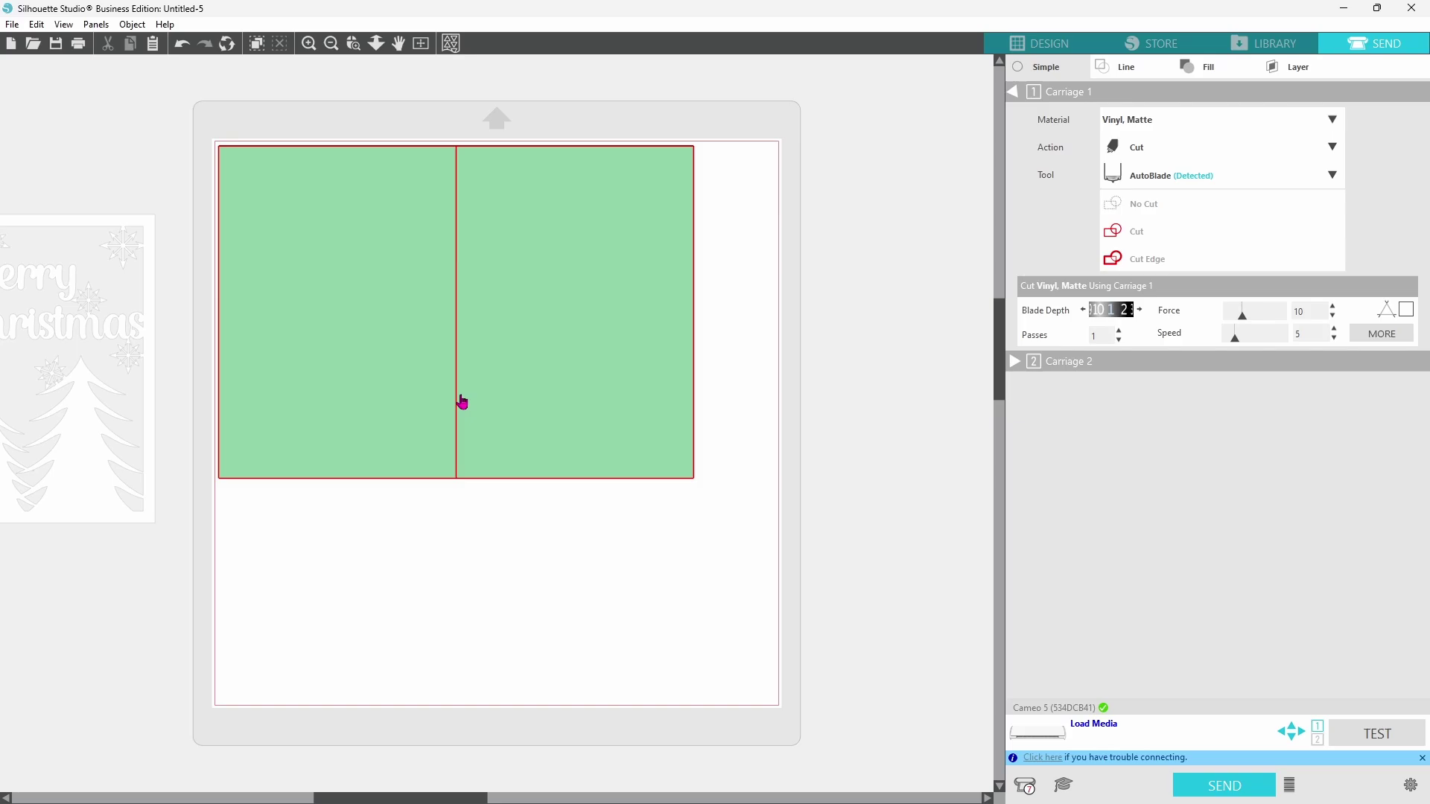
# - Set the centre fold line to Emboss with Carriage 2
pyautogui.click(457, 404)
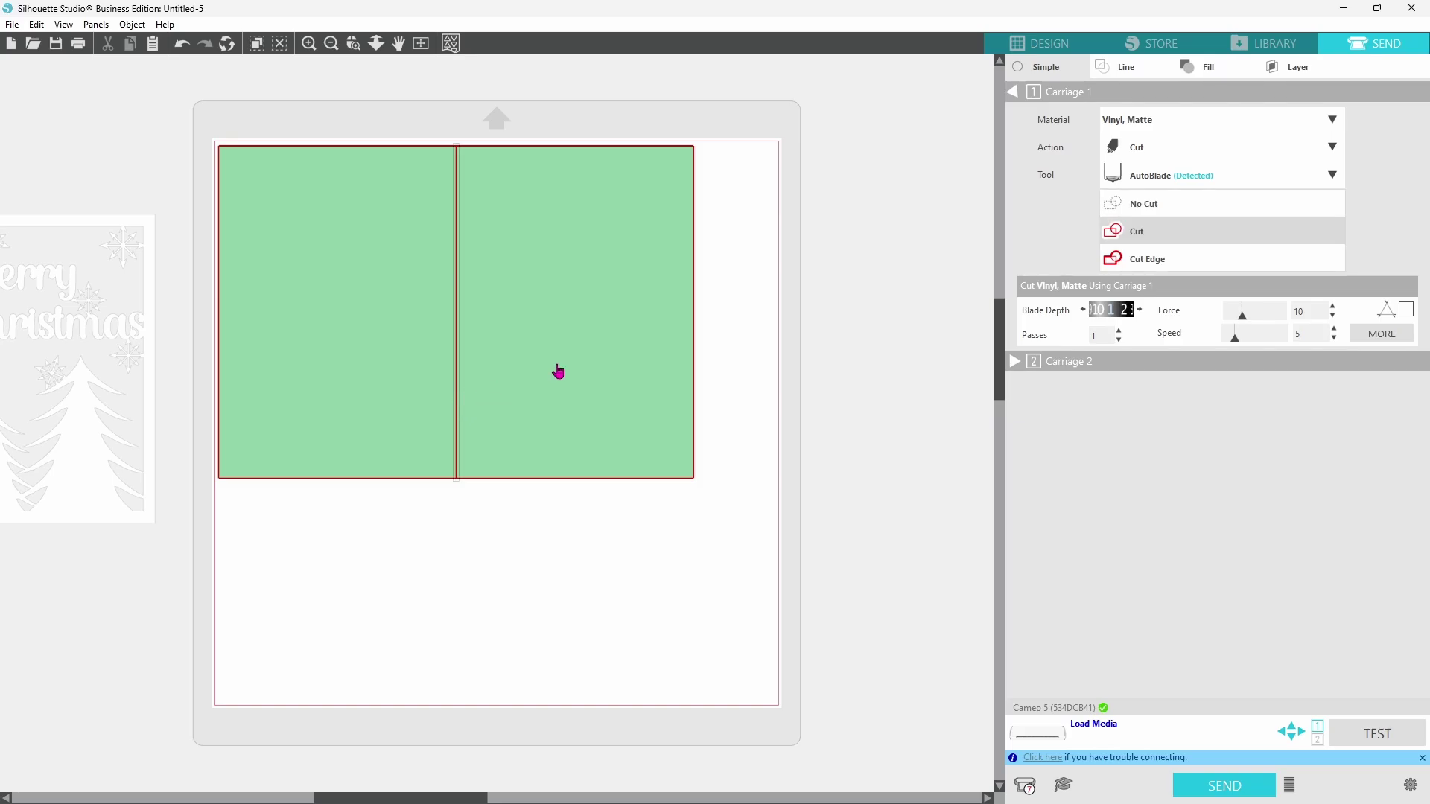
pyautogui.click(1014, 365)
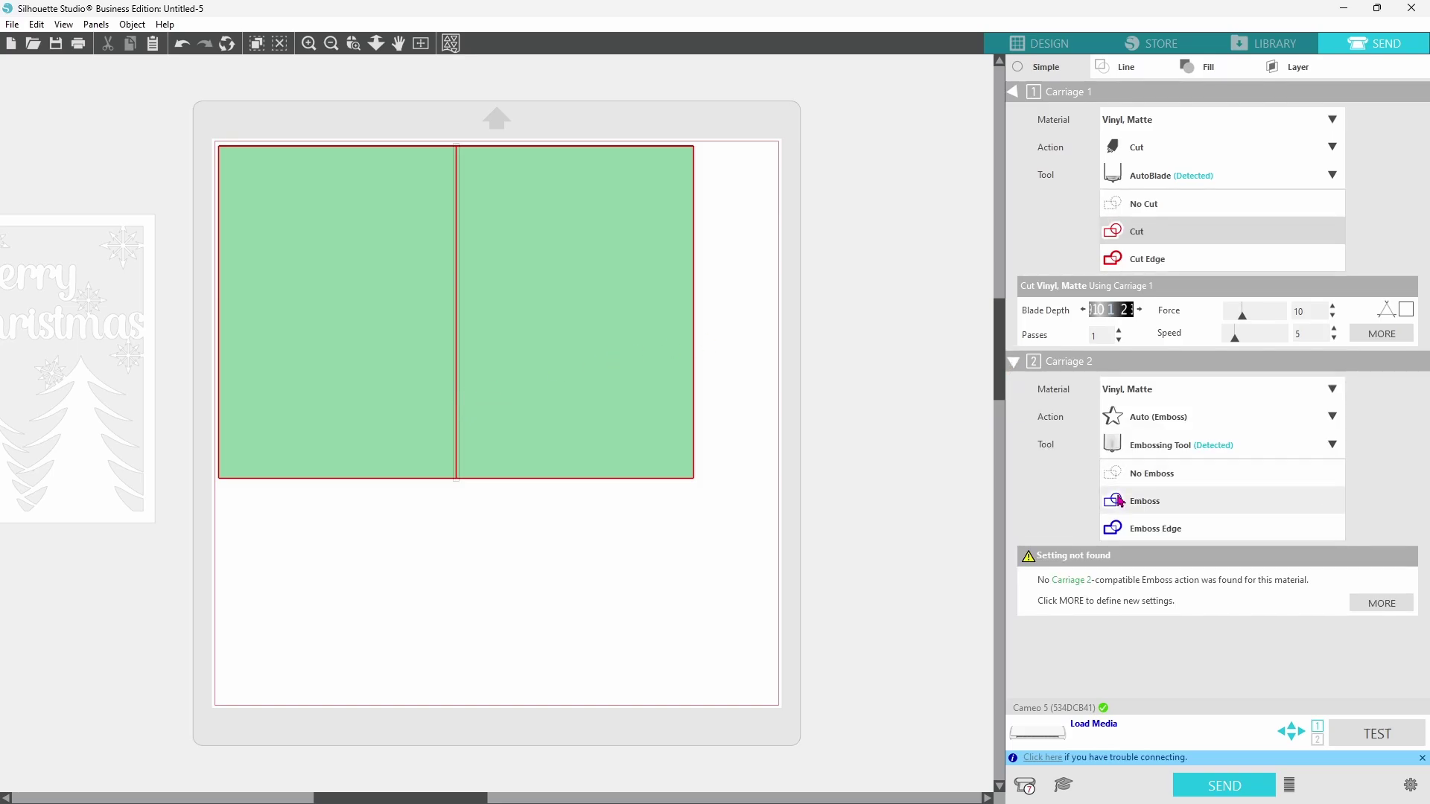
pyautogui.click(1119, 501)
pyautogui.click(990, 704)
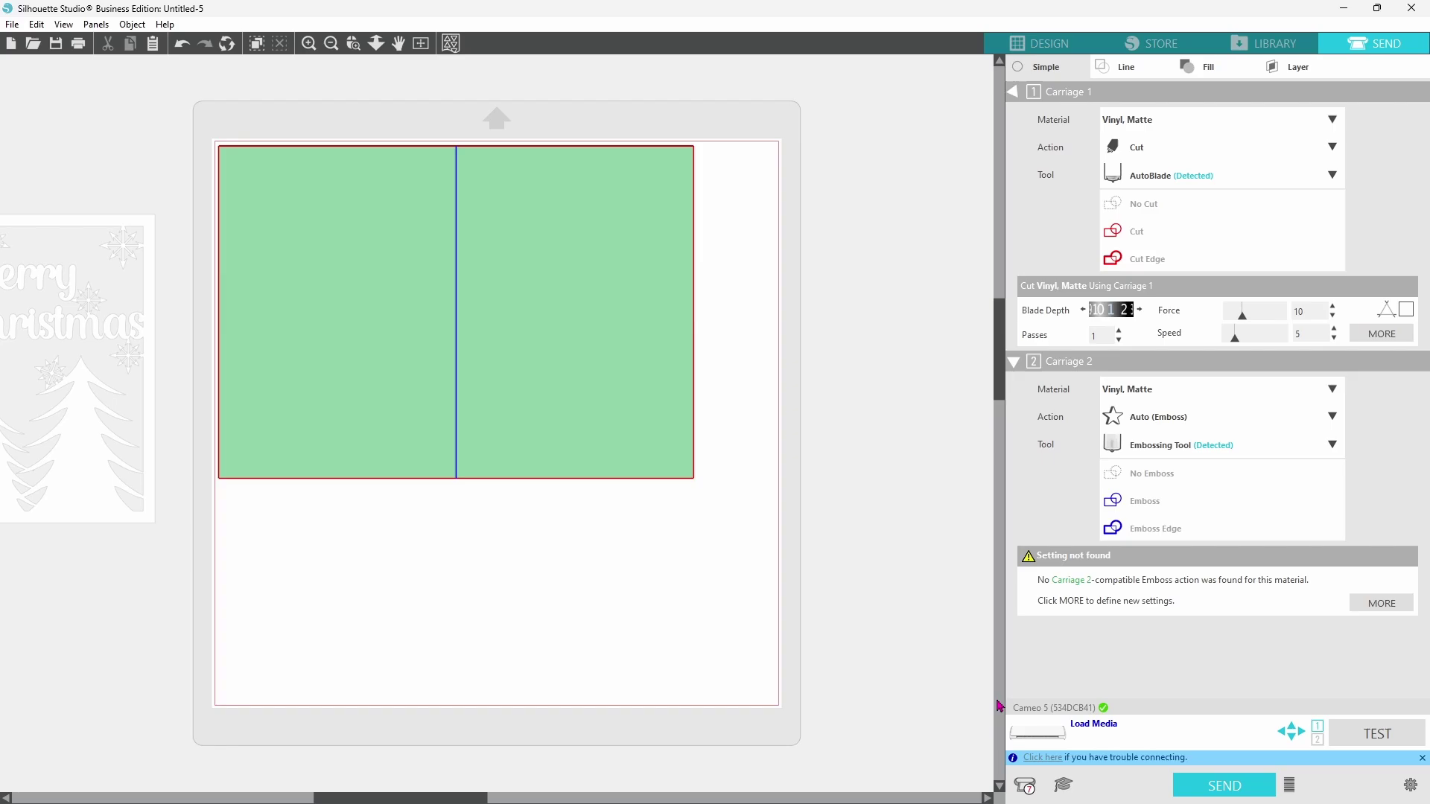